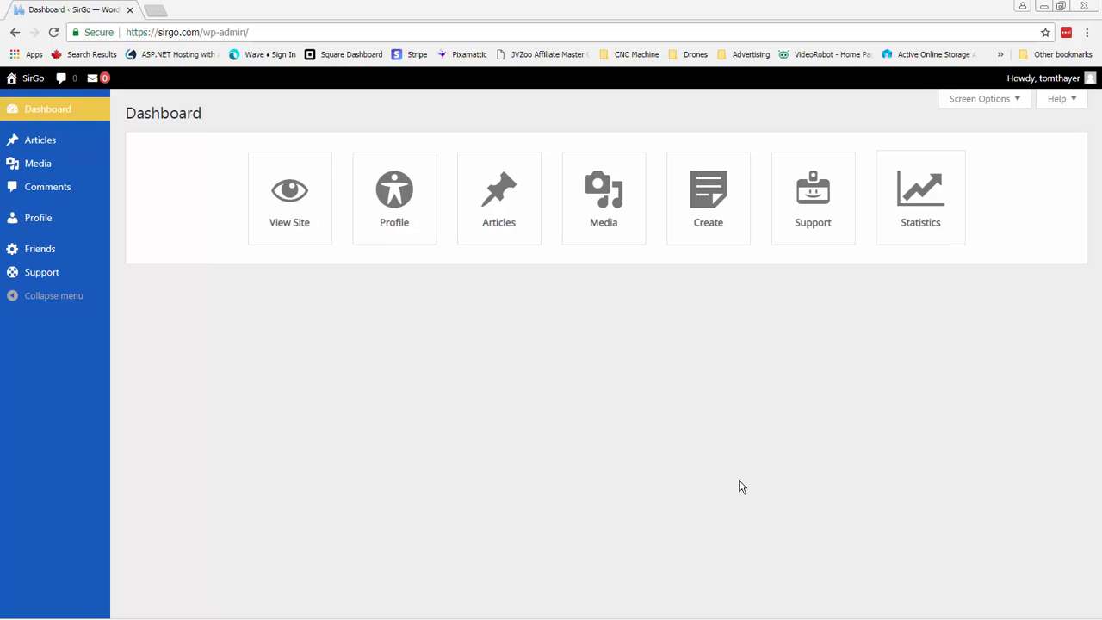
Create a new article, open the "Discover_The_Best_Unique_Toy" text file from the Meccano folder in UltraEdit, and copy its entire text.
{"action": "left_click", "coordinate": [717, 204]}
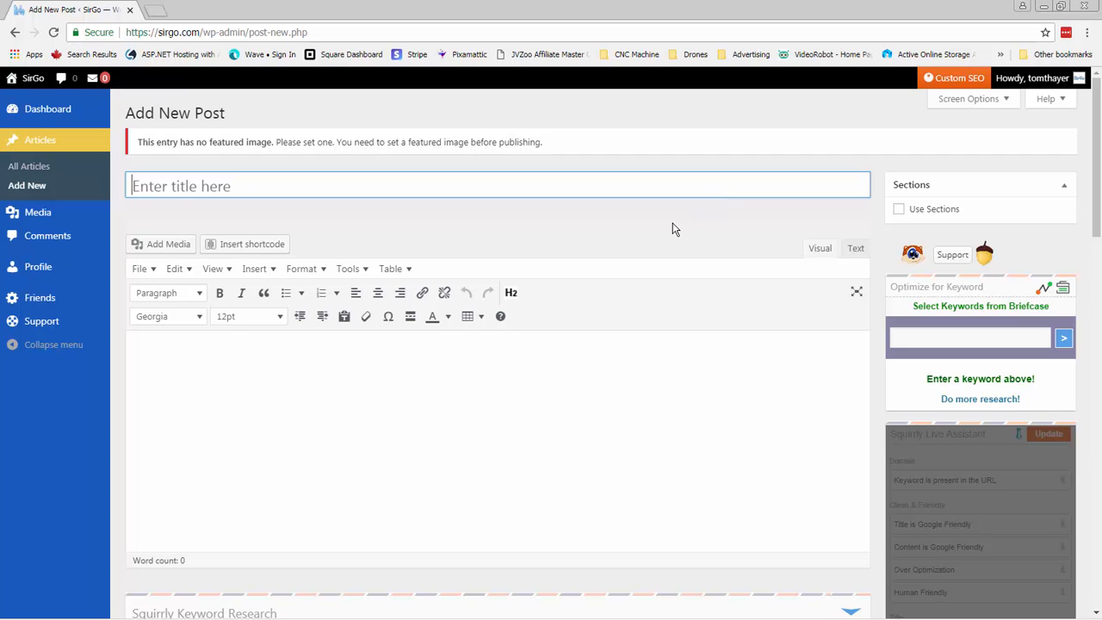
{"action": "key", "text": "alt+Tab"}
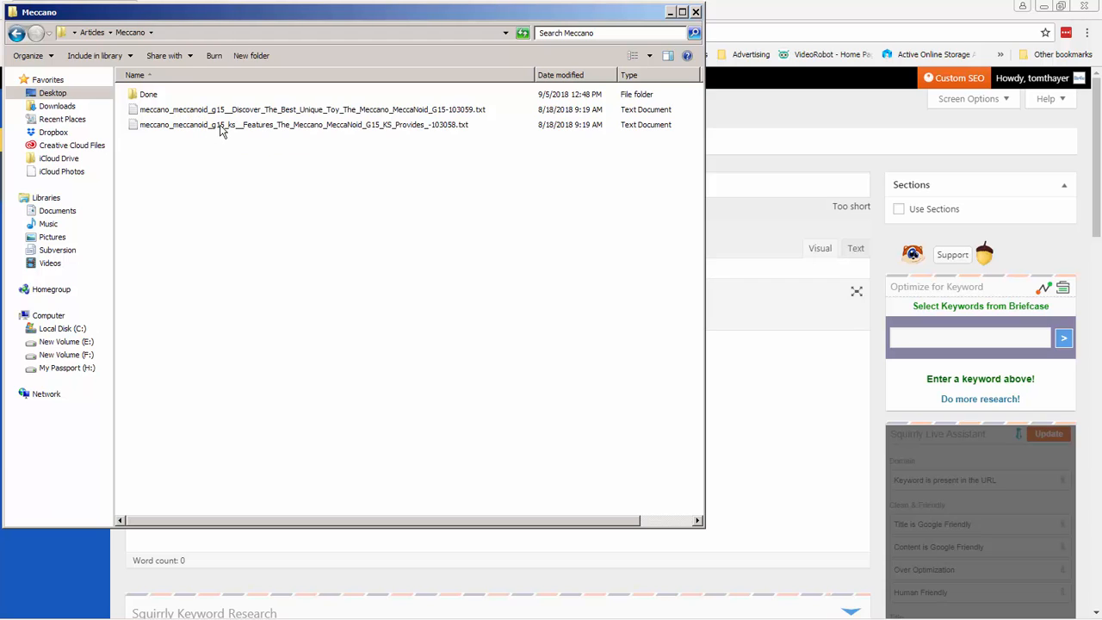
{"action": "double_click", "coordinate": [221, 114]}
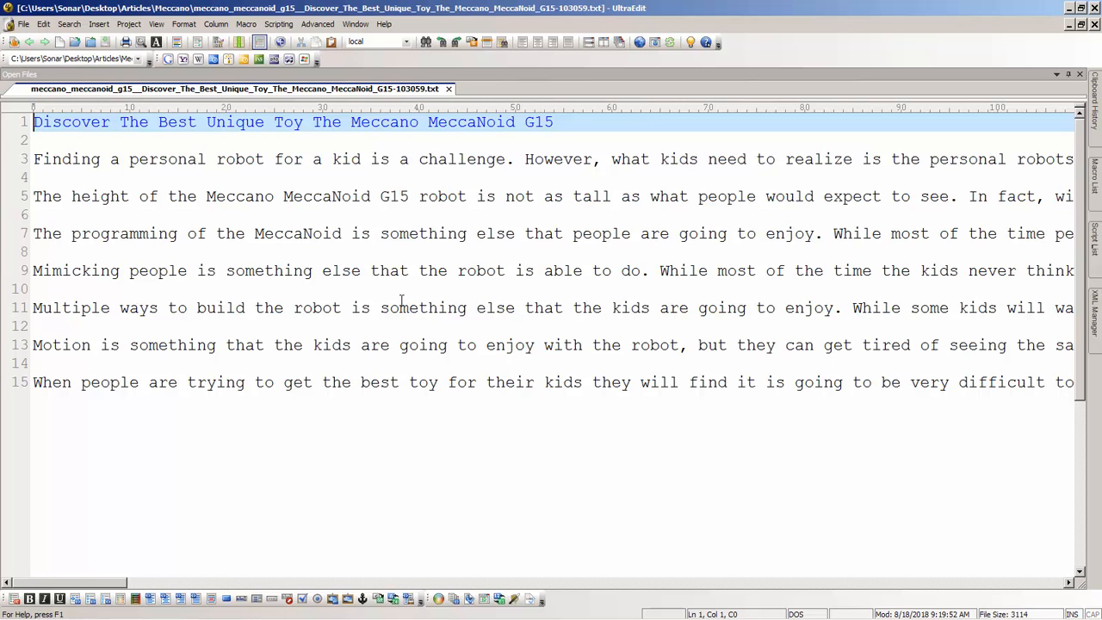
{"action": "key", "text": "ctrl+a"}
{"action": "key", "text": "ctrl+c"}
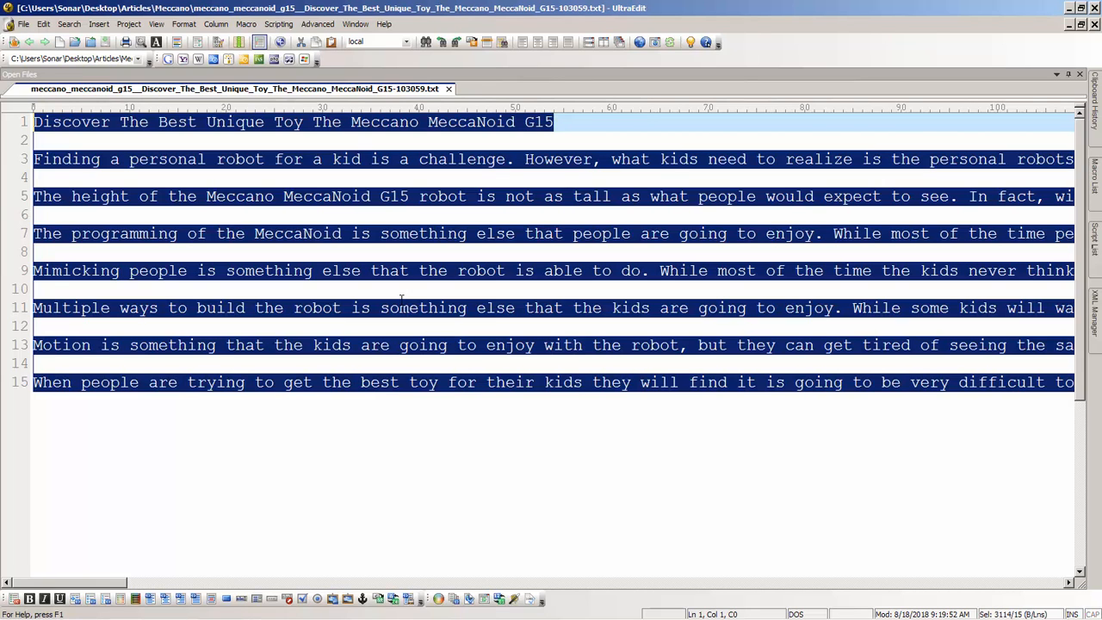
Return to the new post in Chrome and paste the copied article text into its body.
{"action": "key", "text": "alt+Tab"}
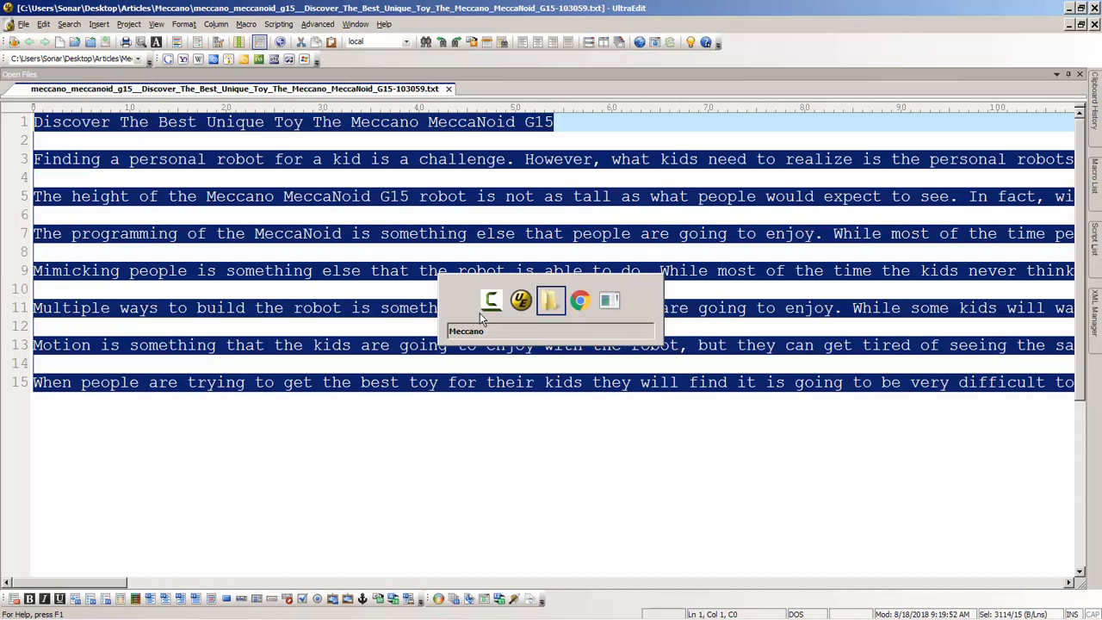
{"action": "key", "text": "alt+Tab"}
{"action": "key", "text": "alt+Tab"}
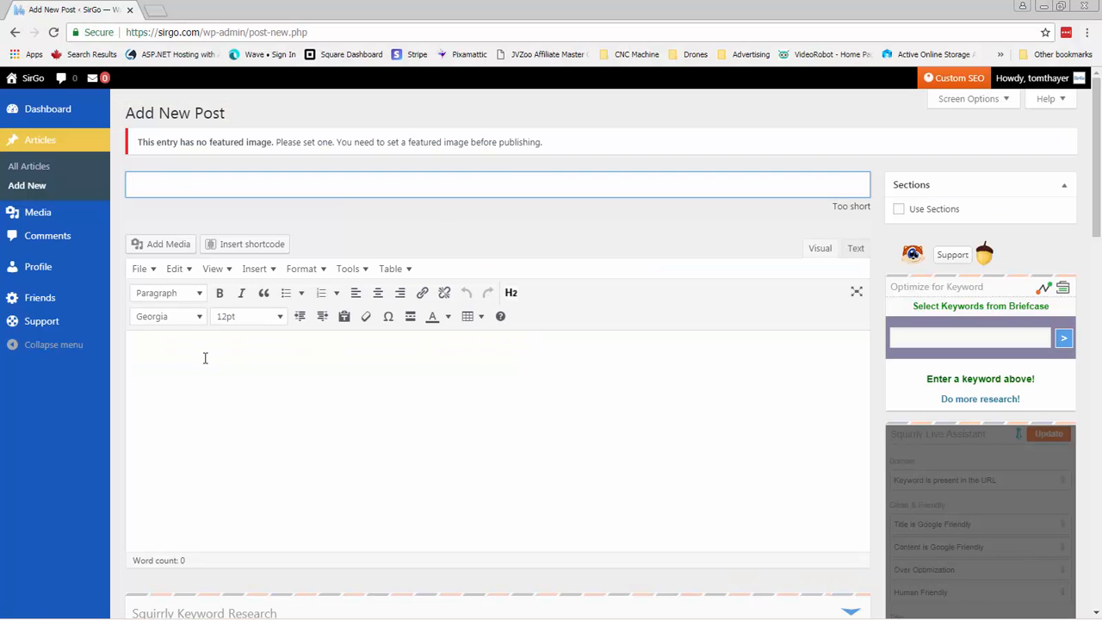
{"action": "left_click", "coordinate": [200, 353]}
{"action": "key", "text": "ctrl+v"}
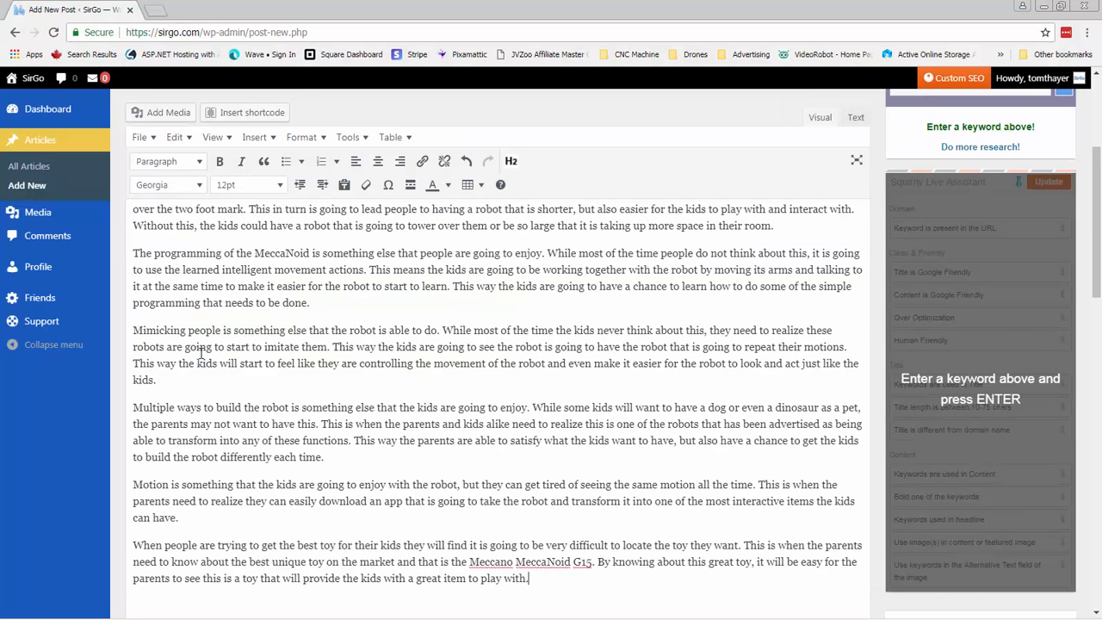
Move the heading line "Discover The Best Unique Toy The Meccano MeccaNoid G15" from the body into the post title.
{"action": "scroll", "coordinate": [200, 353], "scroll_direction": "up", "scroll_amount": 3}
{"action": "left_click", "coordinate": [443, 286]}
{"action": "left_click_drag", "start_coordinate": [443, 286], "coordinate": [129, 288]}
{"action": "key", "text": "ctrl+c"}
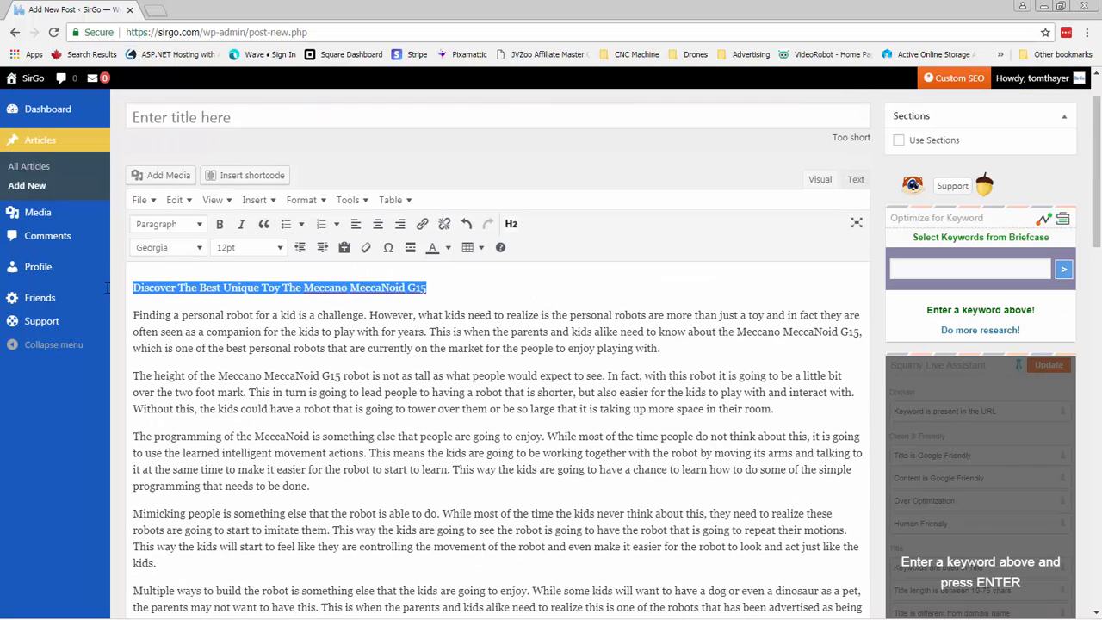
{"action": "key", "text": "BackSpace"}
{"action": "key", "text": "Delete"}
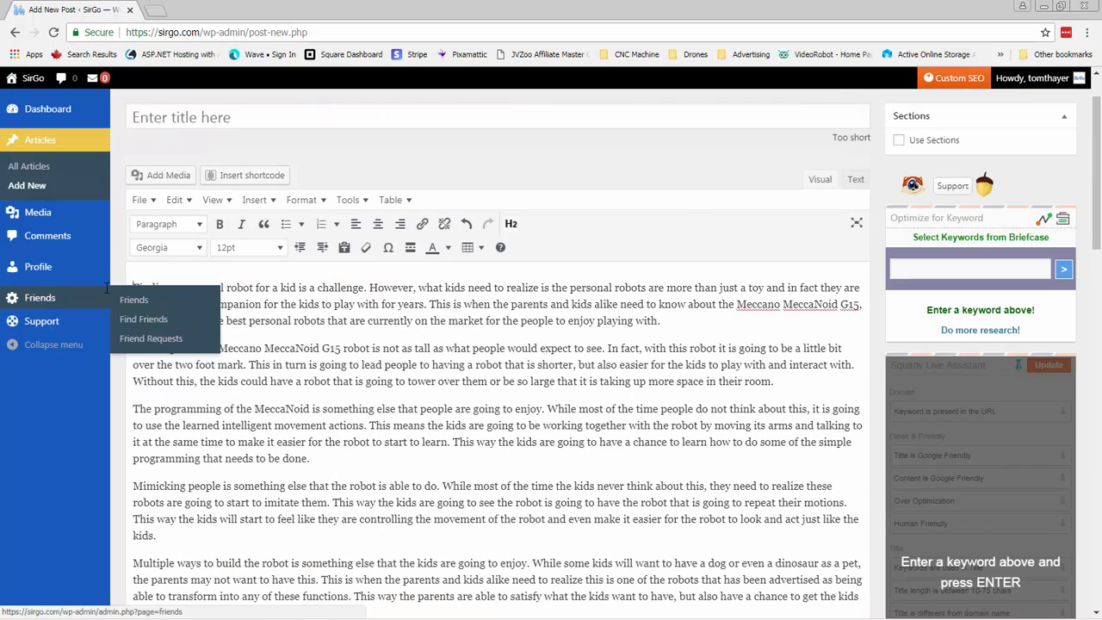
{"action": "left_click", "coordinate": [196, 121]}
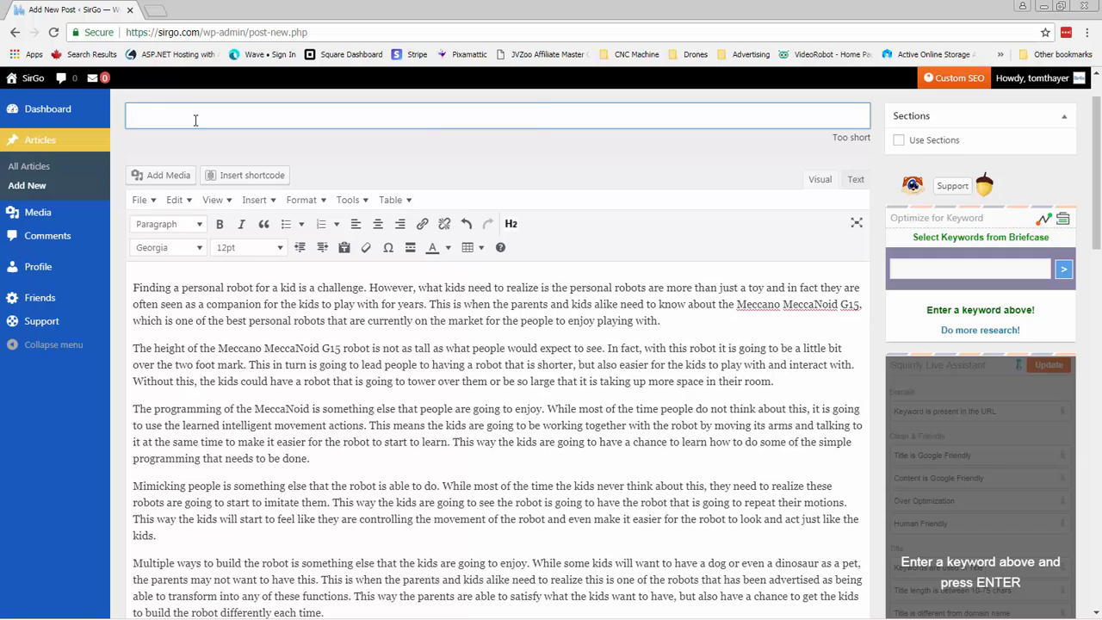
{"action": "key", "text": "ctrl+v"}
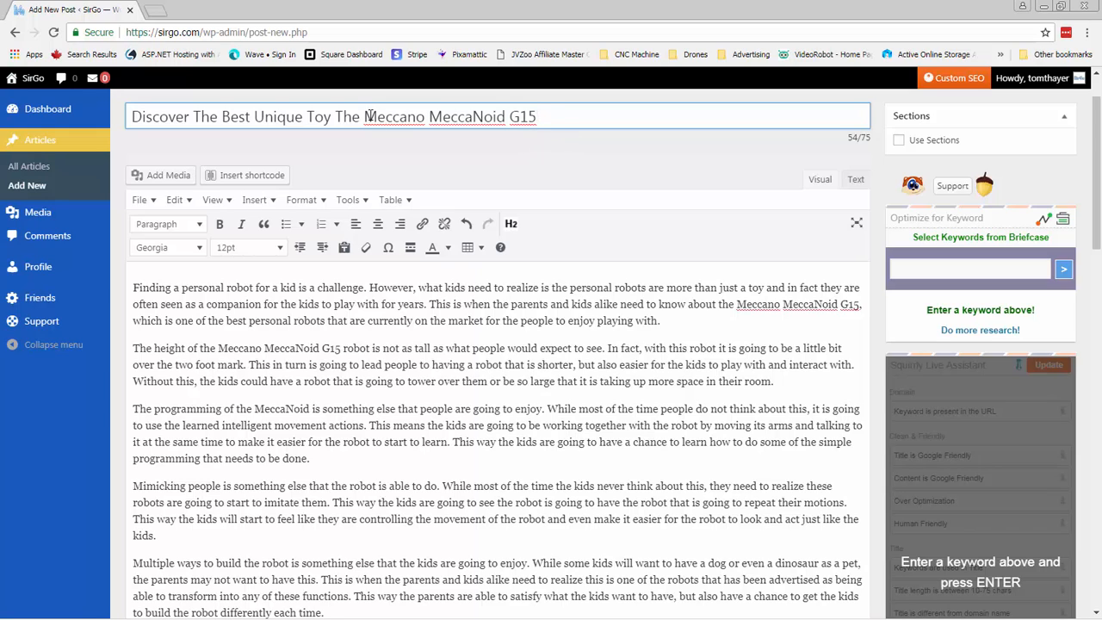
Copy "Meccano MeccaNoid G15" from the title and optimize the article for it as the Squirrly keyword.
{"action": "left_click_drag", "start_coordinate": [365, 115], "coordinate": [541, 117]}
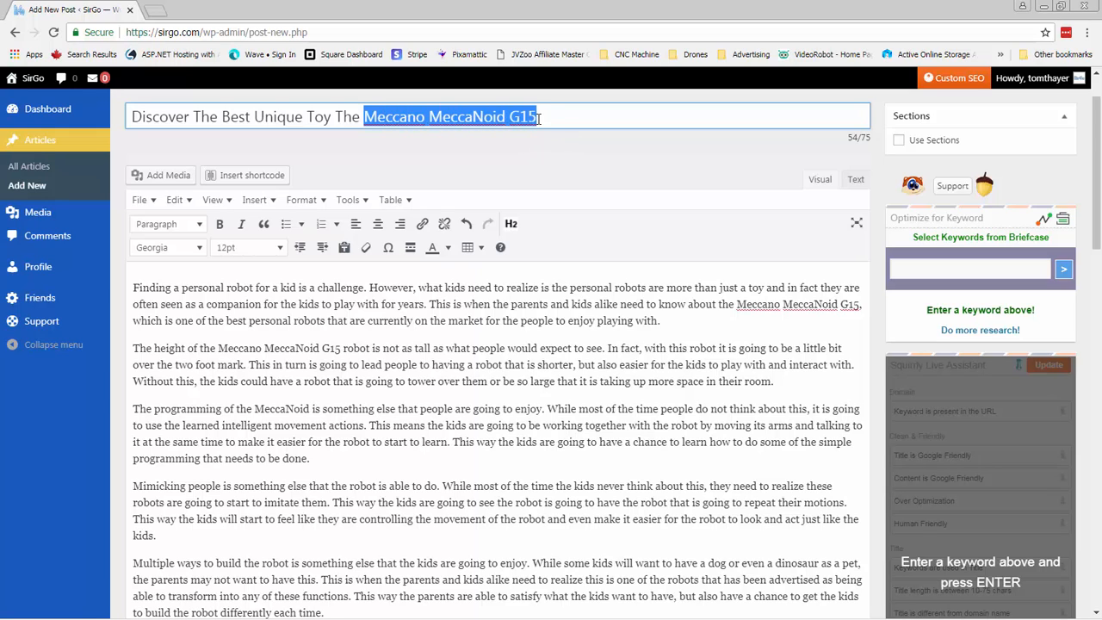
{"action": "left_click", "coordinate": [557, 118]}
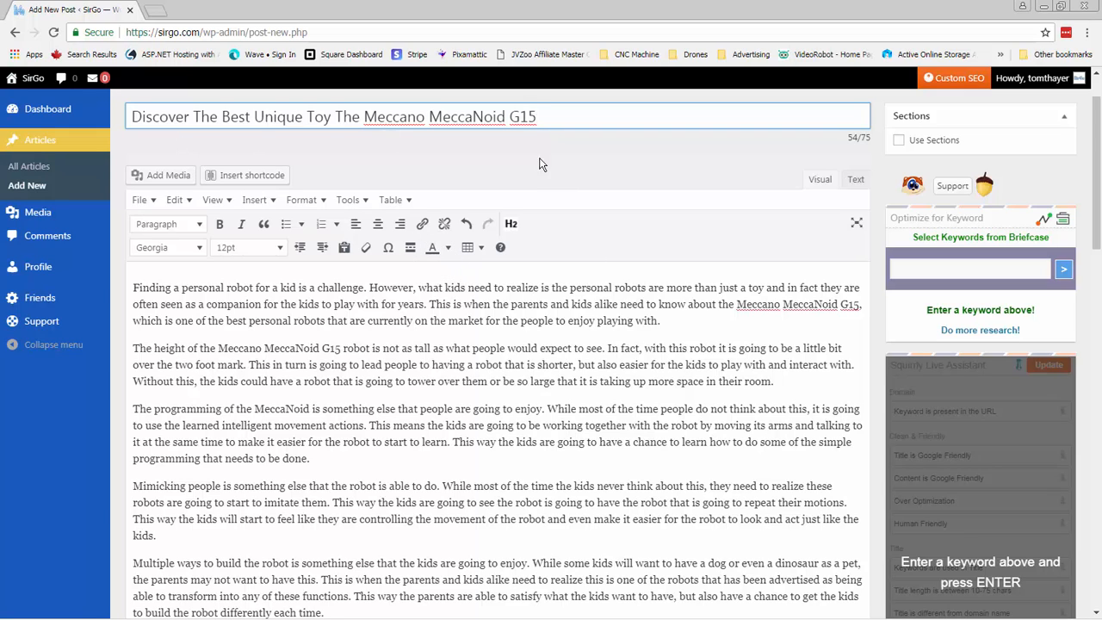
{"action": "left_click_drag", "start_coordinate": [365, 116], "coordinate": [559, 136]}
{"action": "key", "text": "ctrl+c"}
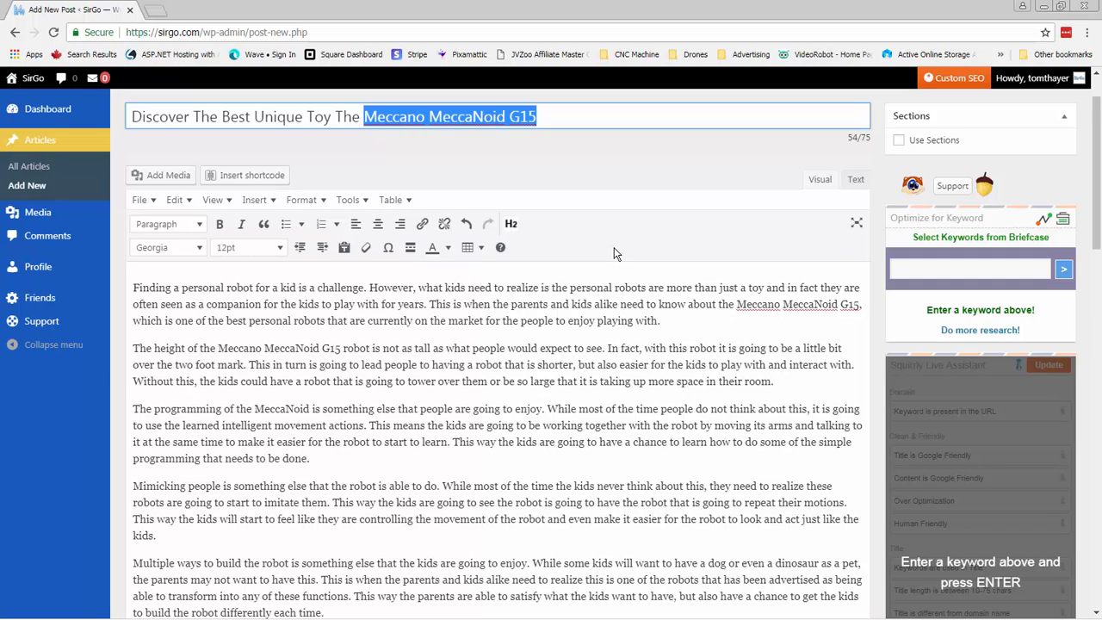
{"action": "left_click", "coordinate": [920, 270]}
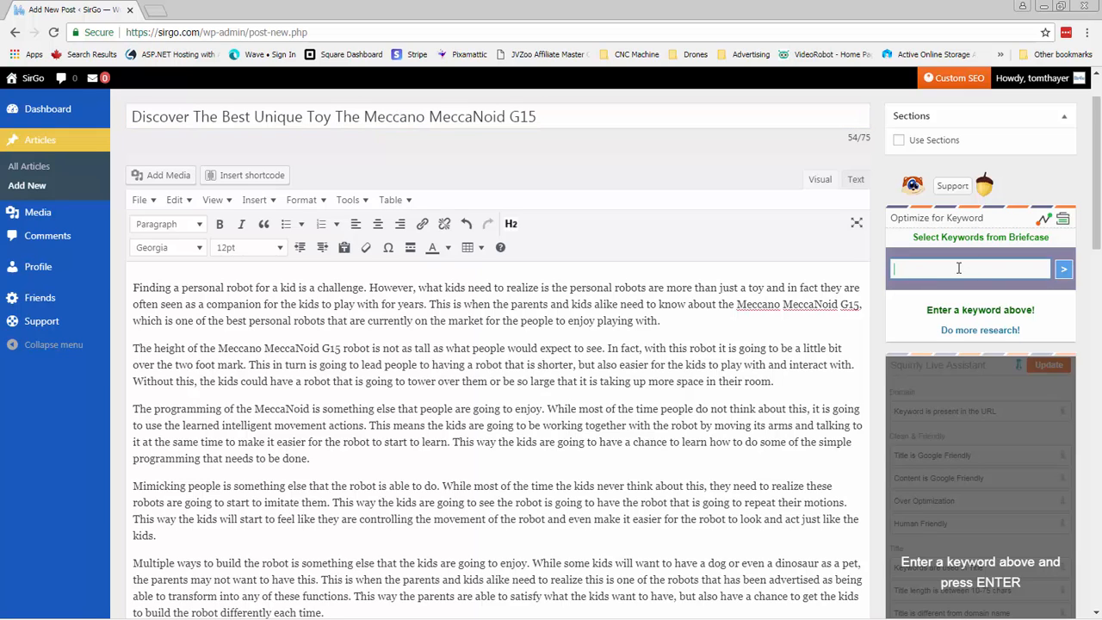
{"action": "key", "text": "ctrl+v"}
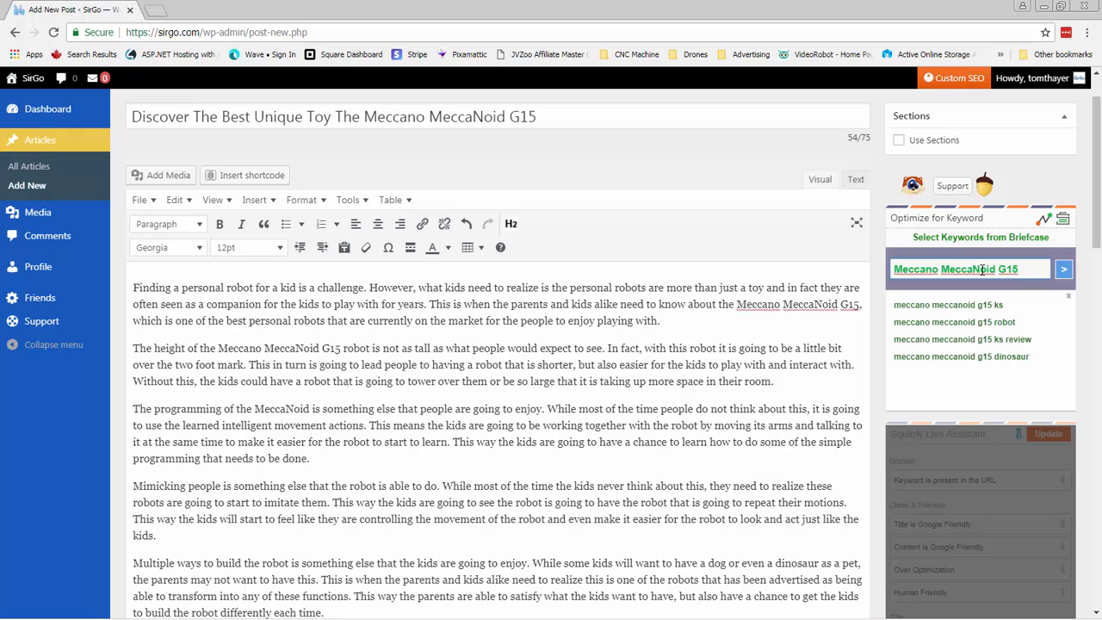
{"action": "left_click", "coordinate": [1066, 272]}
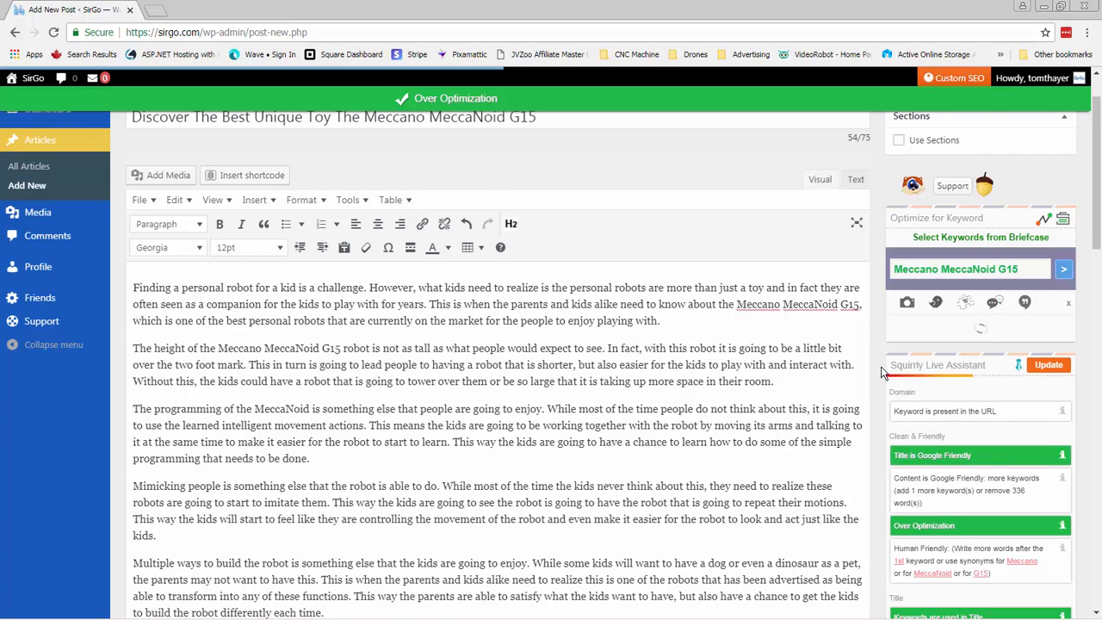
Examine the Squirrly Live Assistant checklist and where the keyword occurs in the article's content.
{"action": "scroll", "coordinate": [880, 368], "scroll_direction": "down", "scroll_amount": 1}
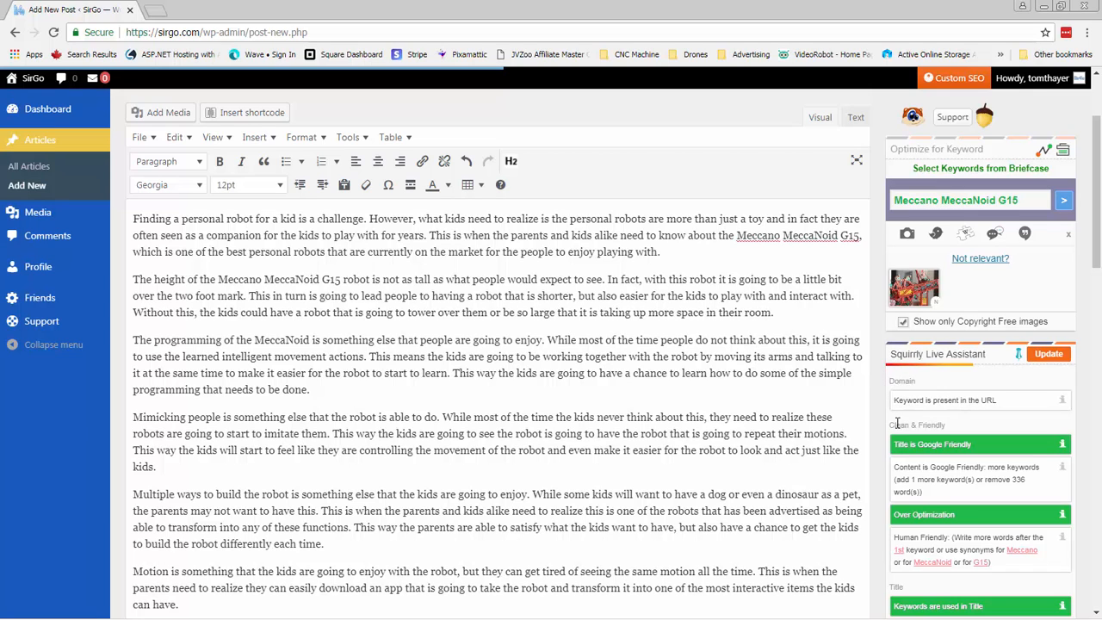
{"action": "scroll", "coordinate": [903, 482], "scroll_direction": "down", "scroll_amount": 1}
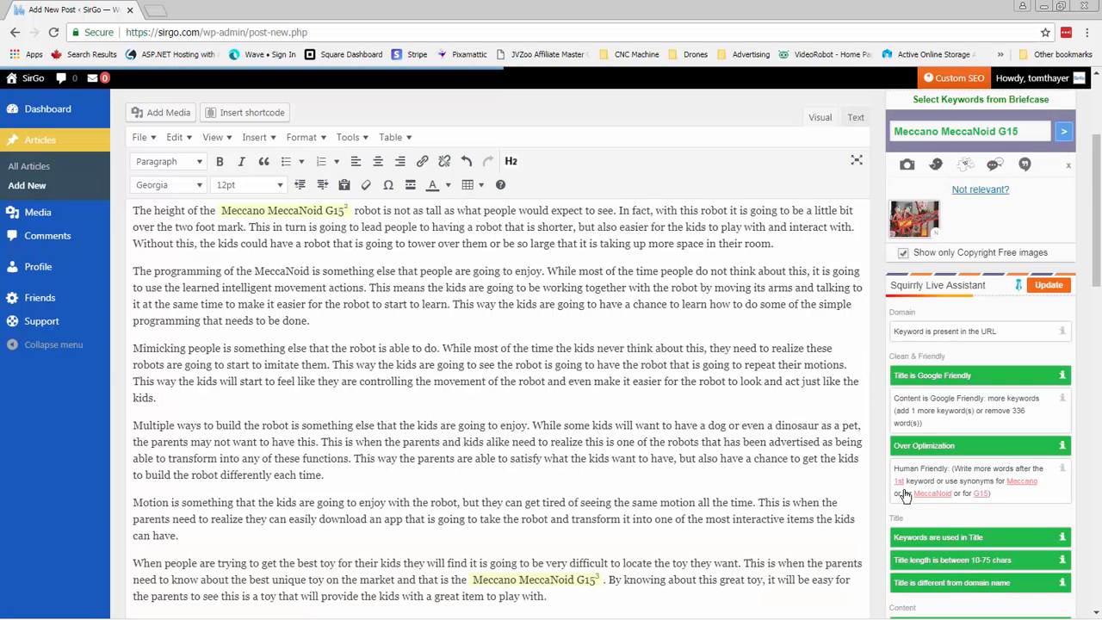
{"action": "scroll", "coordinate": [903, 500], "scroll_direction": "down", "scroll_amount": 5}
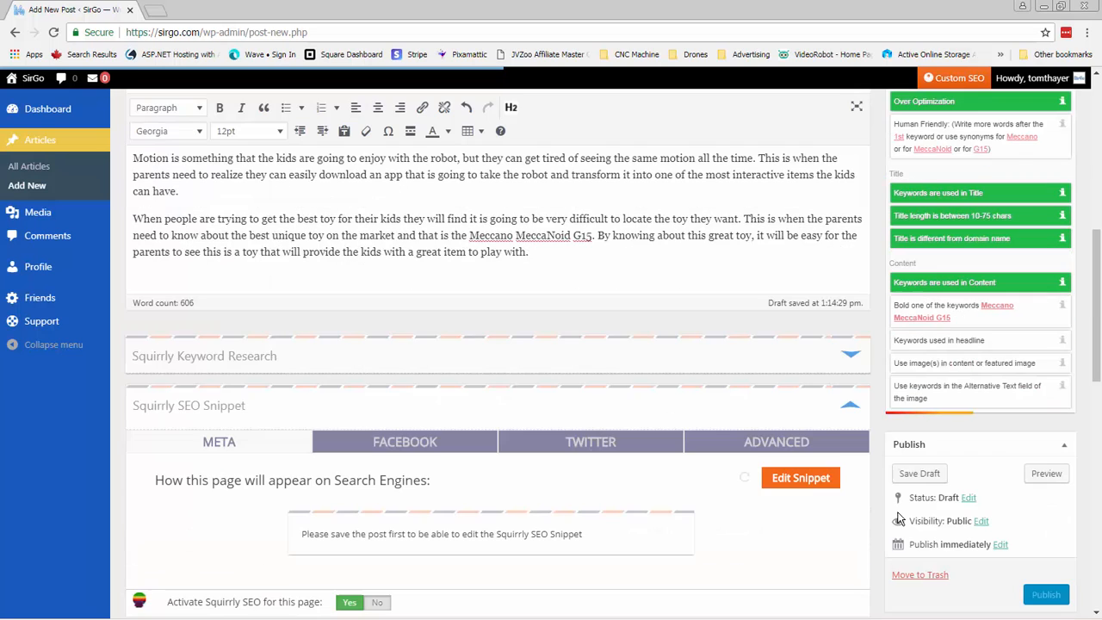
{"action": "scroll", "coordinate": [883, 377], "scroll_direction": "up", "scroll_amount": 1}
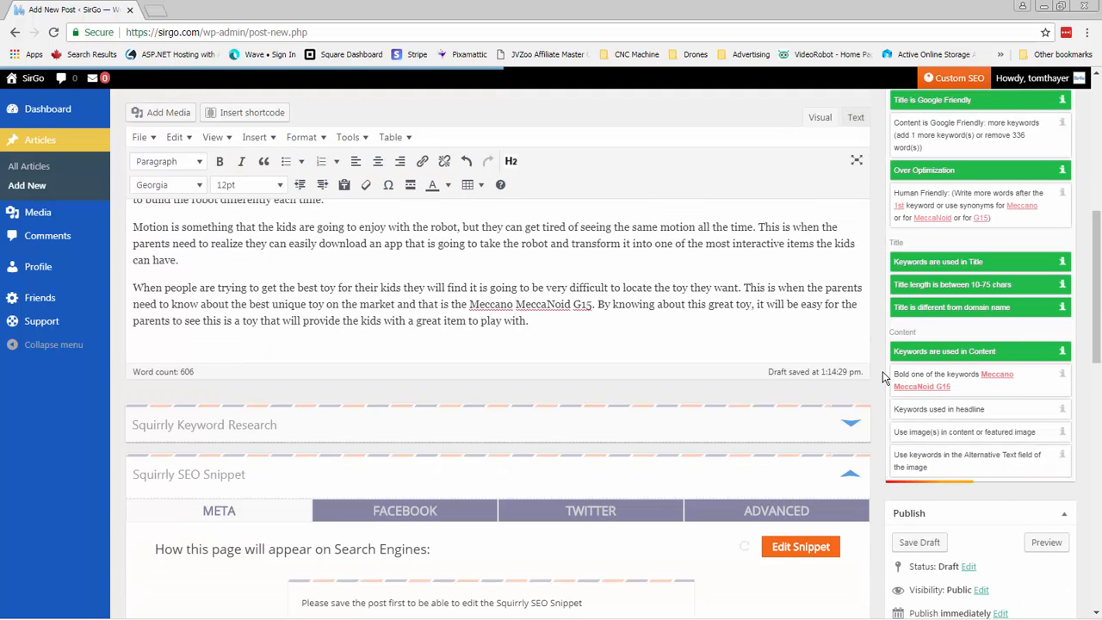
{"action": "scroll", "coordinate": [882, 371], "scroll_direction": "up", "scroll_amount": 4}
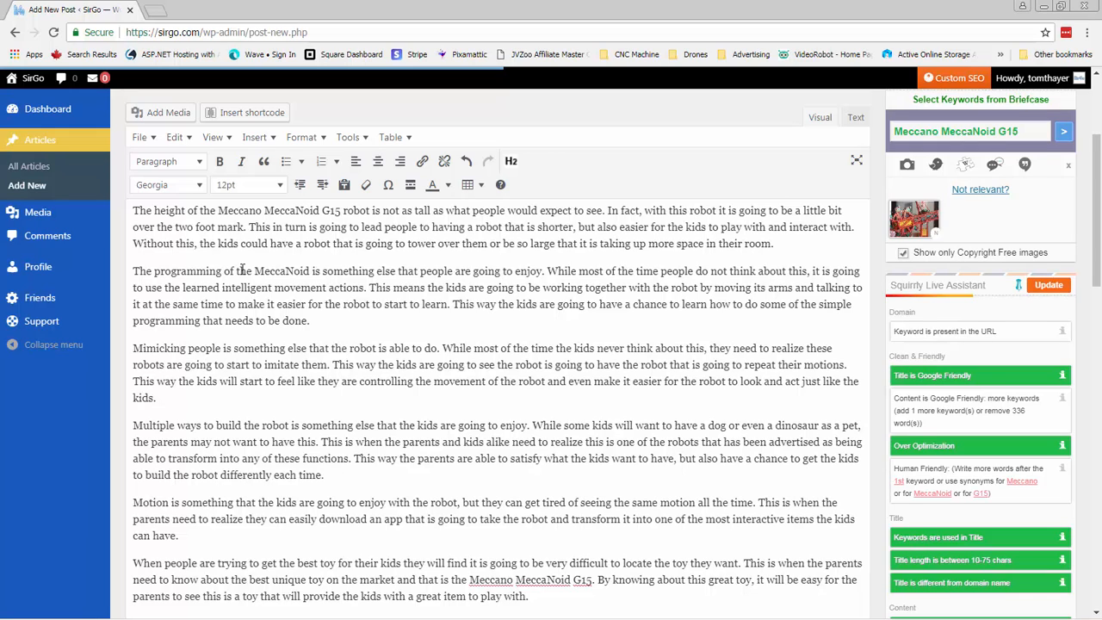
{"action": "scroll", "coordinate": [884, 419], "scroll_direction": "down", "scroll_amount": 3}
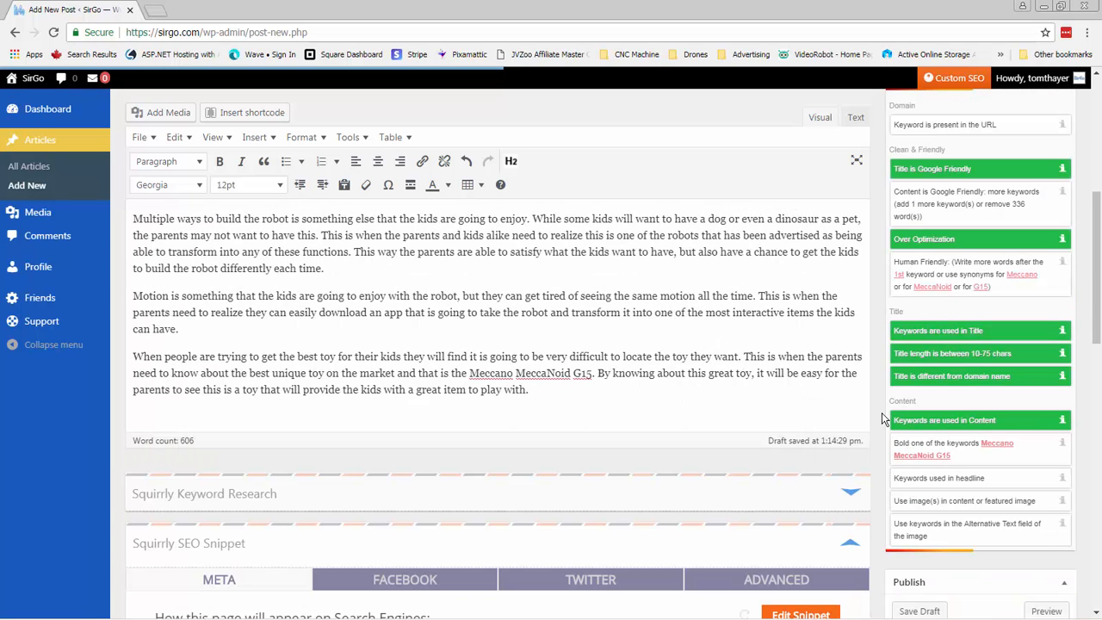
{"action": "mouse_move", "coordinate": [923, 462]}
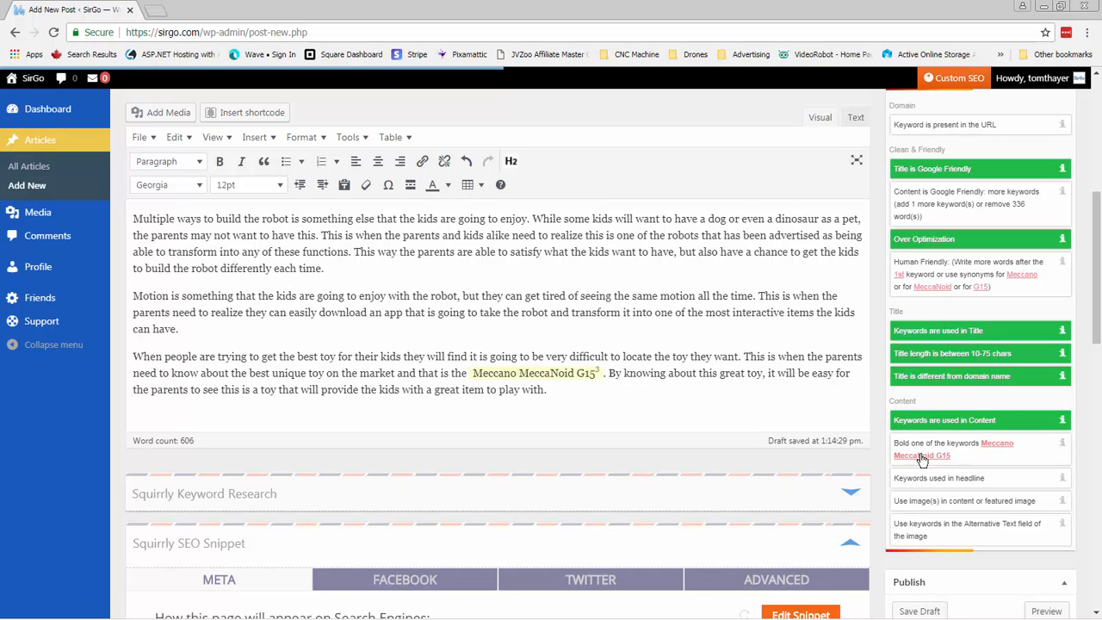
{"action": "scroll", "coordinate": [918, 461], "scroll_direction": "up", "scroll_amount": 3}
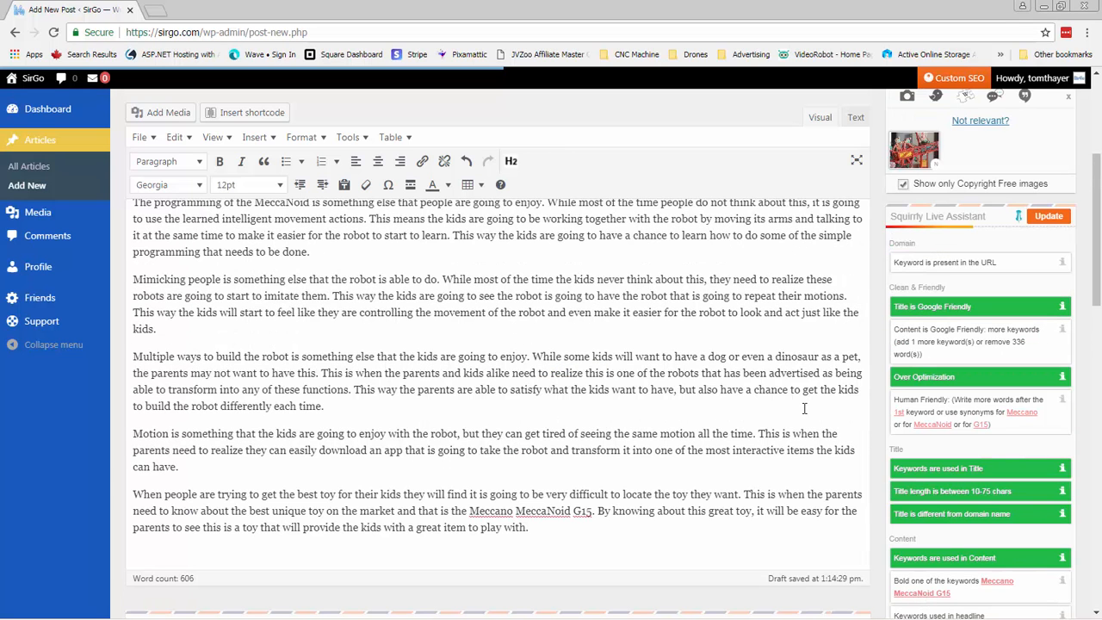
{"action": "mouse_move", "coordinate": [912, 594]}
{"action": "scroll", "coordinate": [875, 230], "scroll_direction": "up", "scroll_amount": 2}
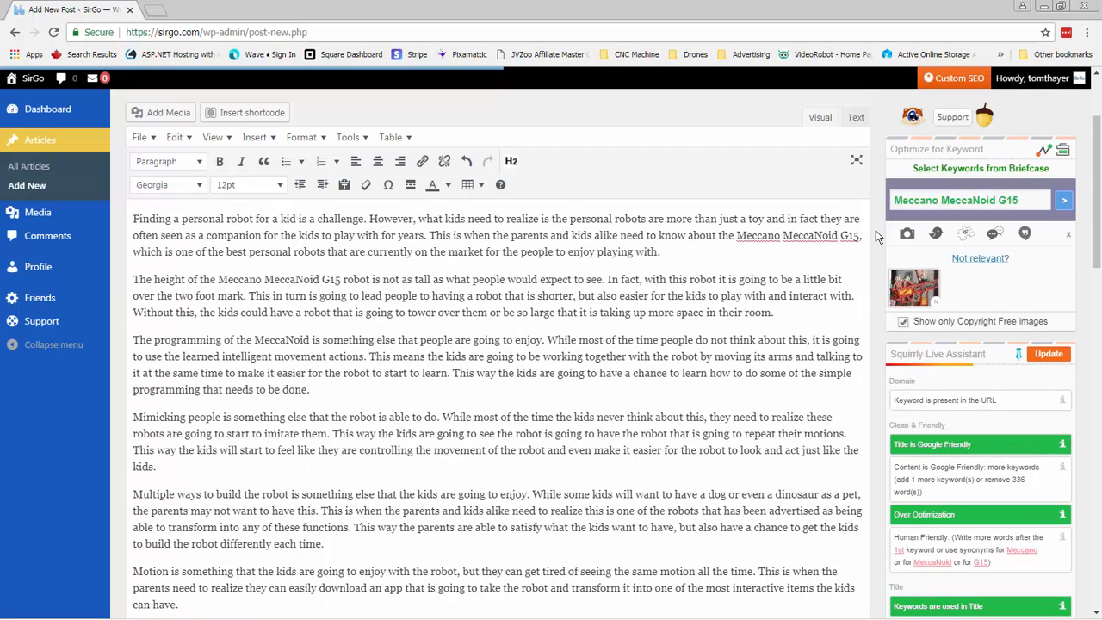
Close the suggested copyright-free images and bold "Meccano MeccaNoid G15" in the article's first paragraph.
{"action": "left_click", "coordinate": [1069, 234]}
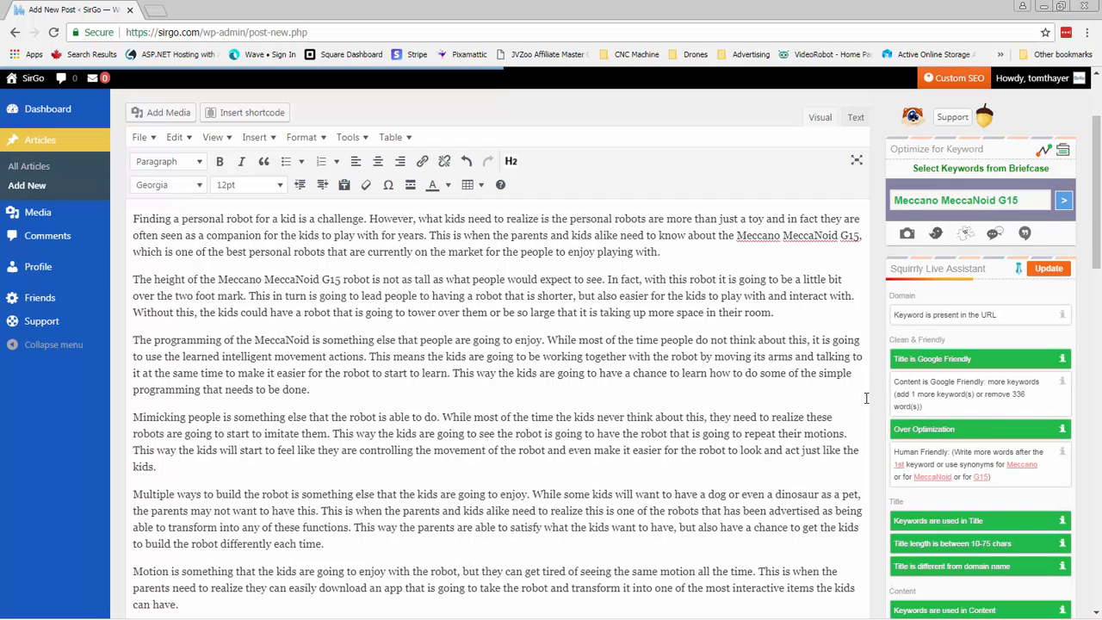
{"action": "mouse_move", "coordinate": [1023, 467]}
{"action": "left_click_drag", "start_coordinate": [736, 235], "coordinate": [860, 239]}
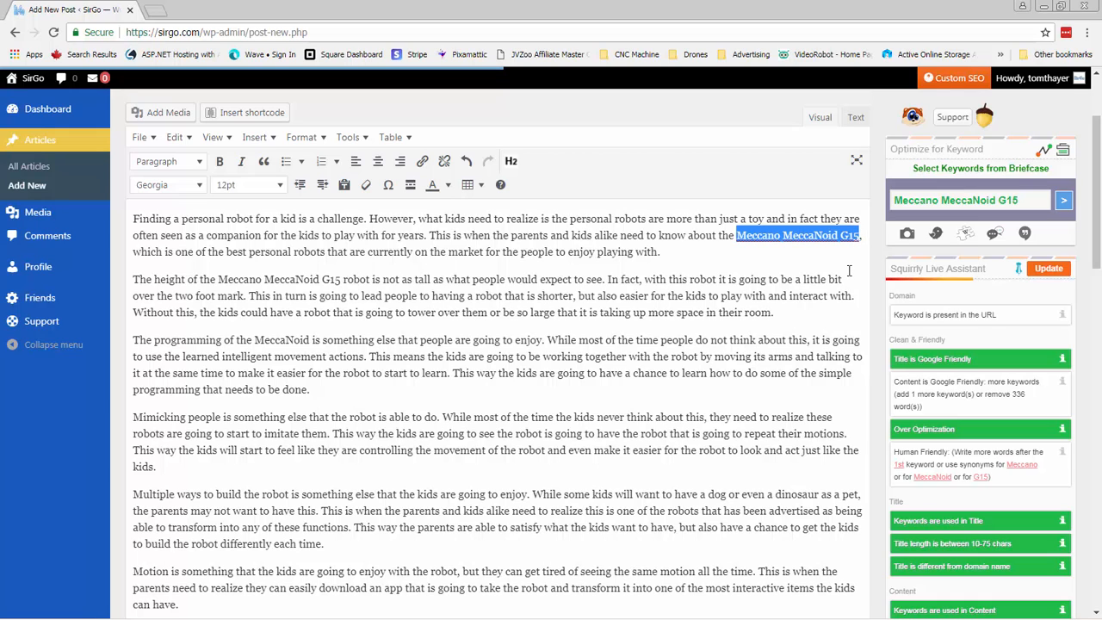
{"action": "key", "text": "ctrl+b"}
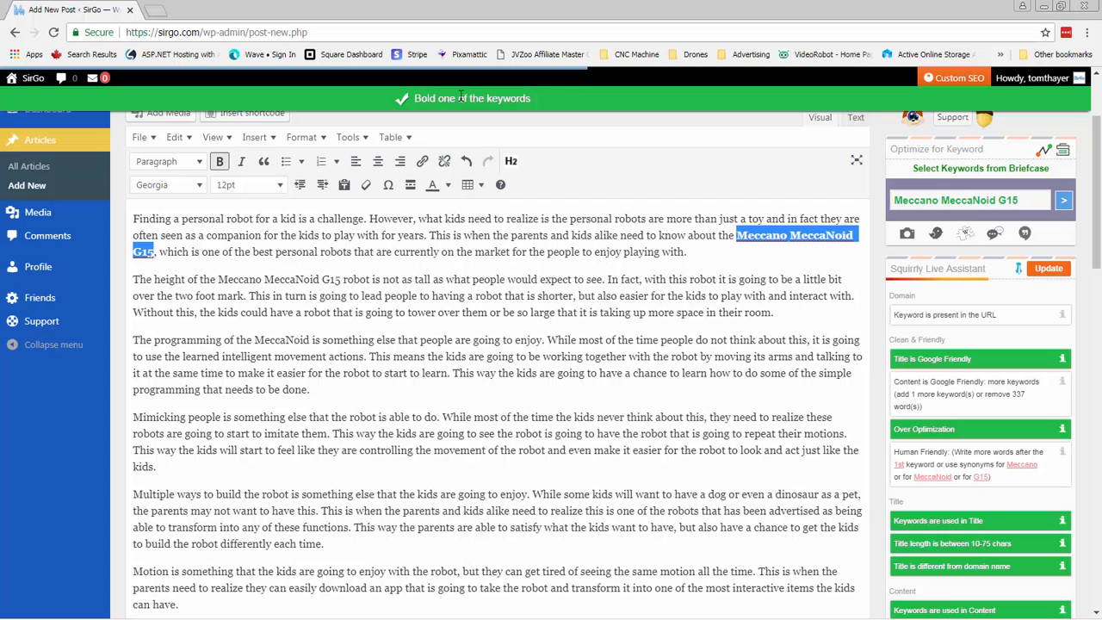
Deselect the bolded keyword and review the remaining Live Assistant recommendations for the domain, title and content.
{"action": "scroll", "coordinate": [883, 412], "scroll_direction": "down", "scroll_amount": 3}
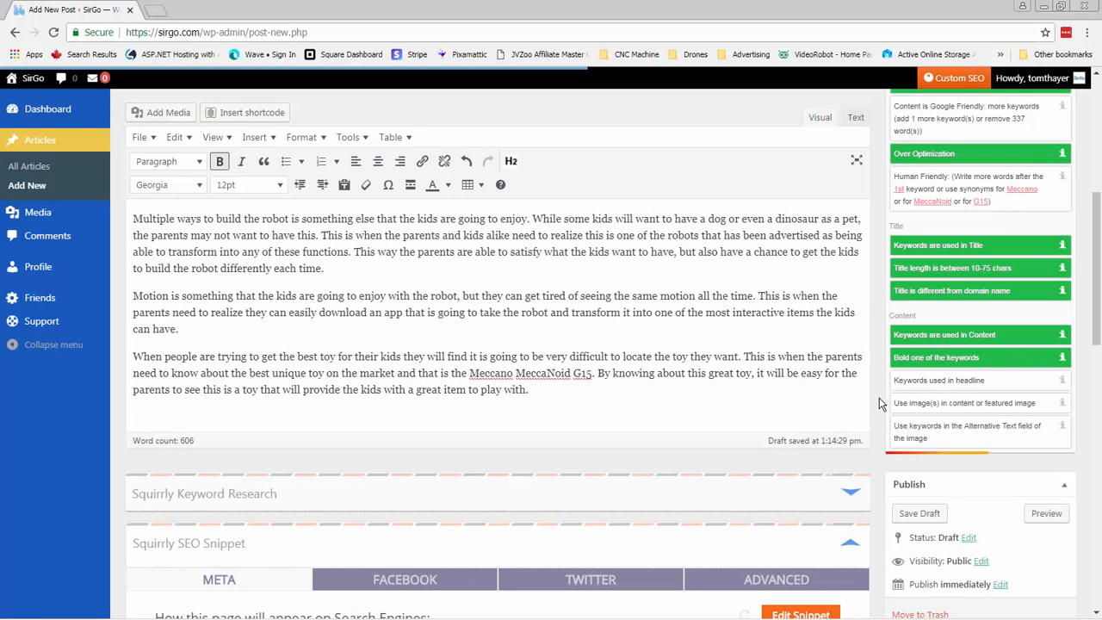
{"action": "scroll", "coordinate": [874, 424], "scroll_direction": "up", "scroll_amount": 3}
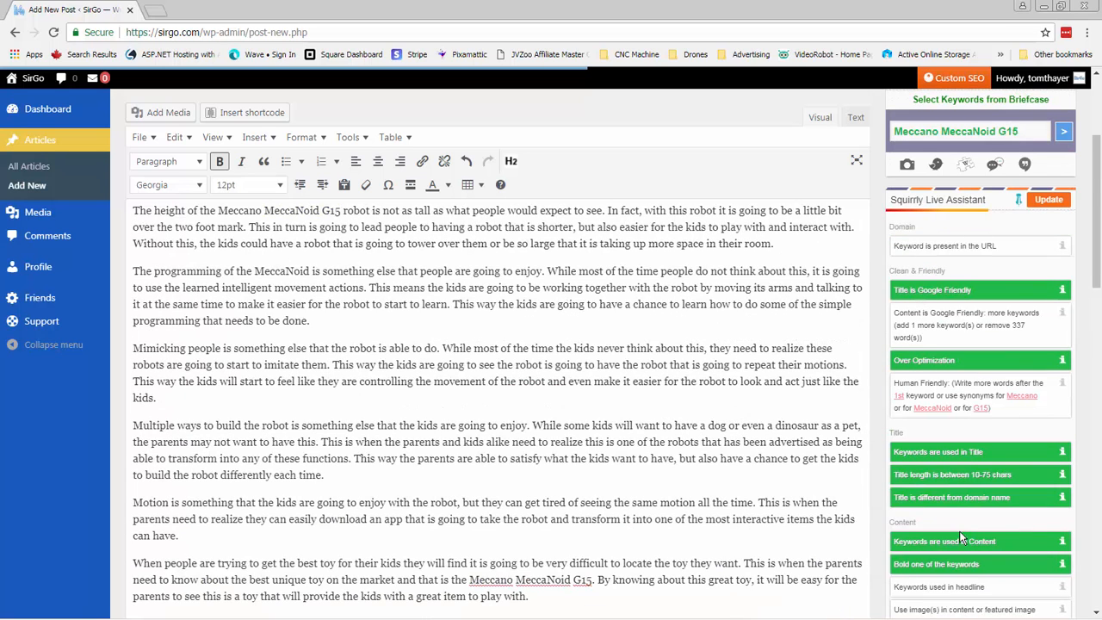
{"action": "scroll", "coordinate": [884, 336], "scroll_direction": "down", "scroll_amount": 1}
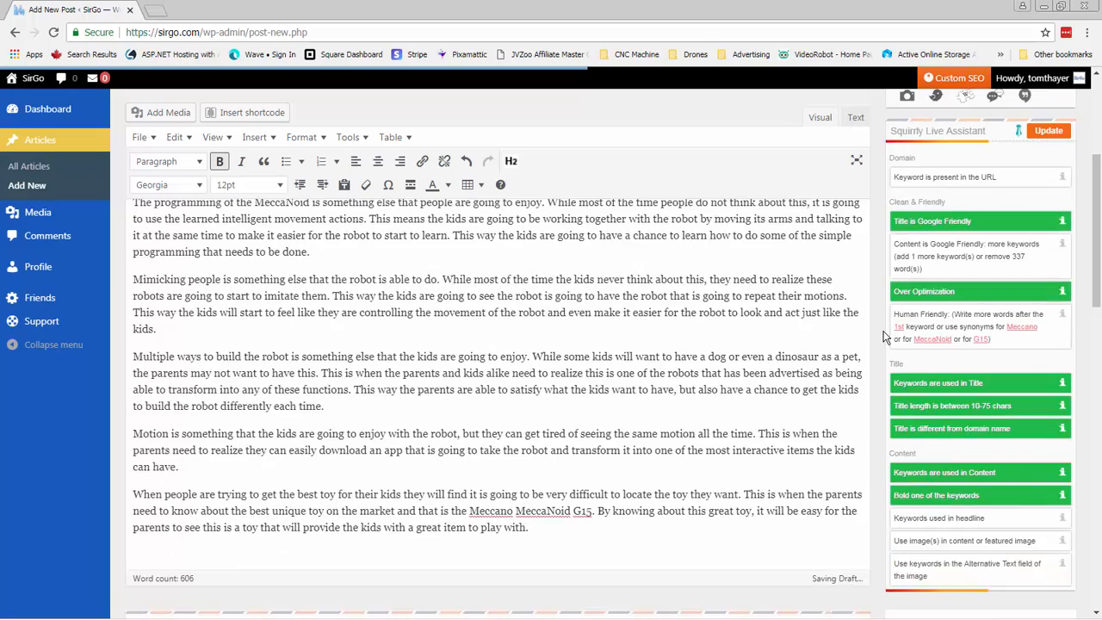
{"action": "scroll", "coordinate": [884, 335], "scroll_direction": "up", "scroll_amount": 3}
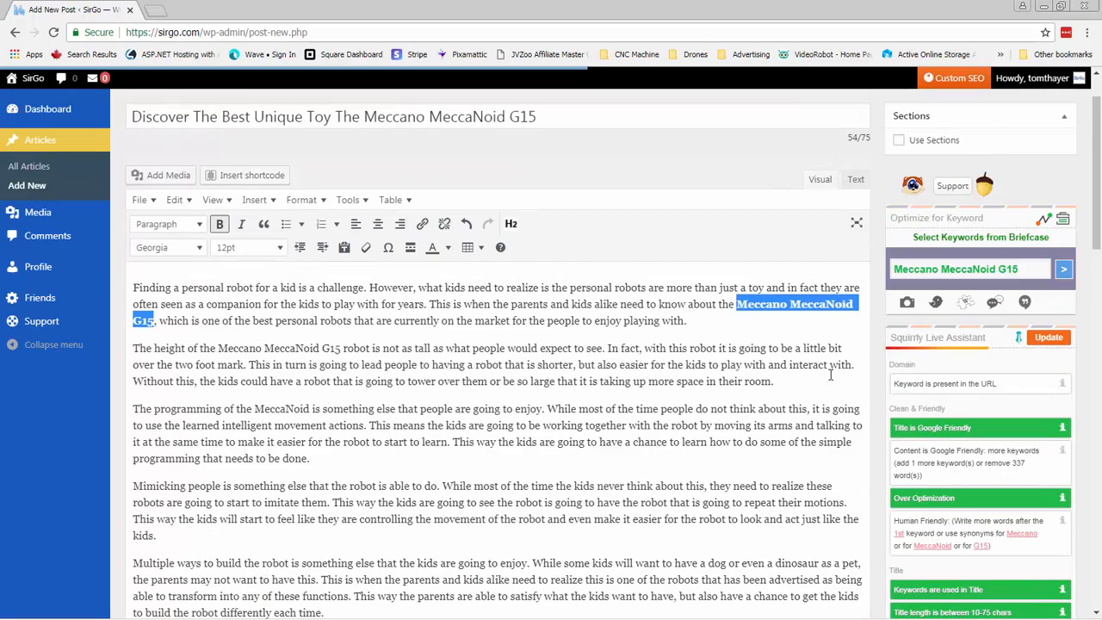
{"action": "left_click", "coordinate": [794, 348]}
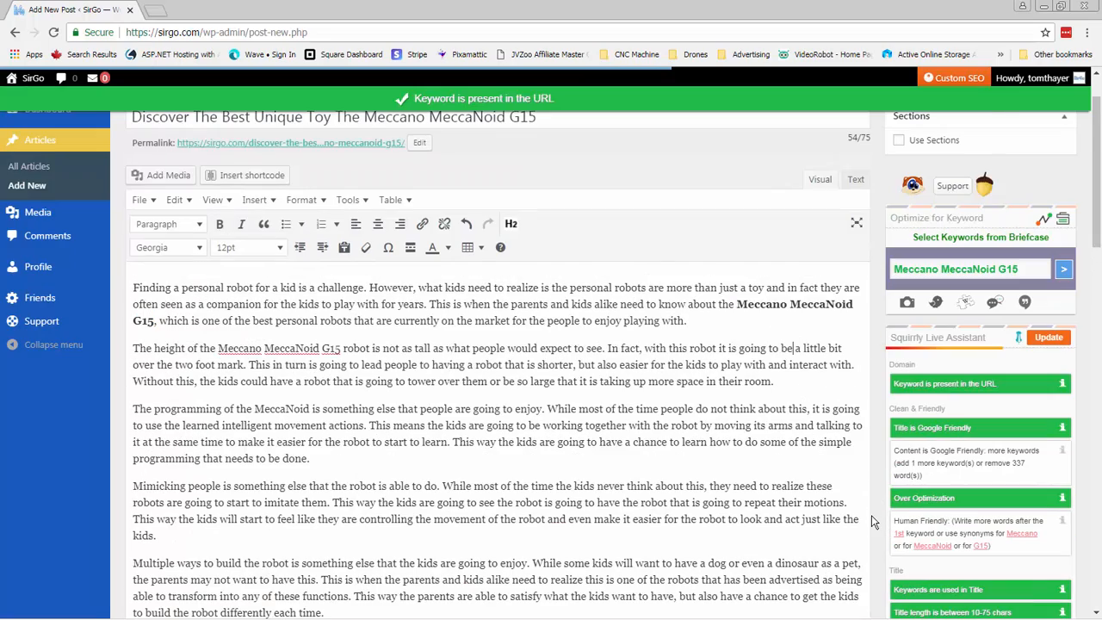
{"action": "scroll", "coordinate": [872, 521], "scroll_direction": "down", "scroll_amount": 3}
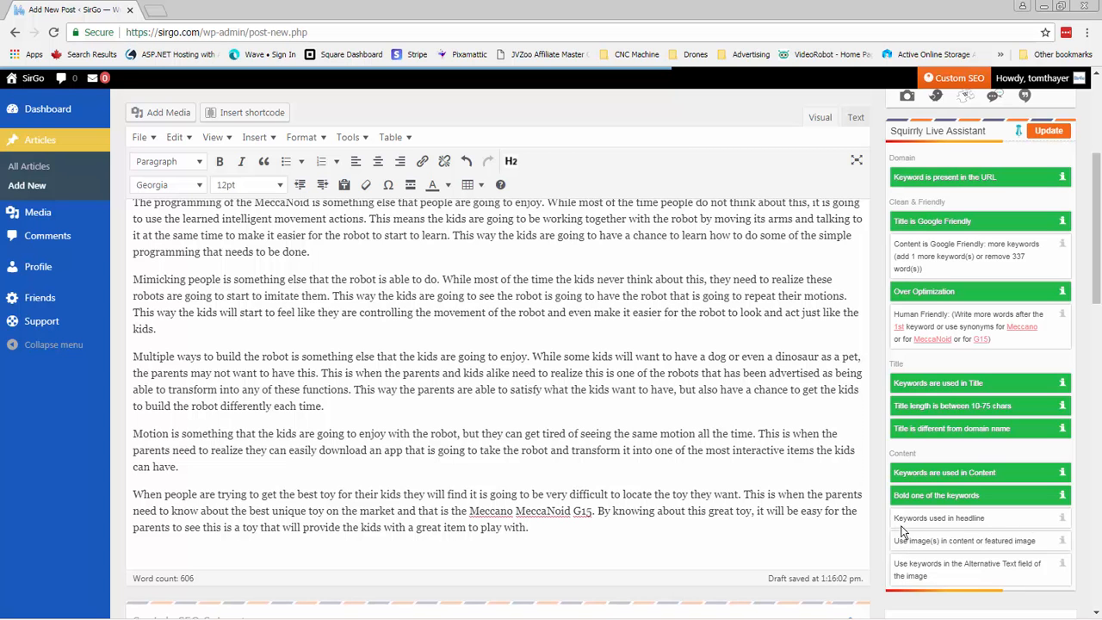
Compare the suggested images with and without the copyright-free filter, and insert the copyright-free red crane image at the article's start.
{"action": "scroll", "coordinate": [901, 532], "scroll_direction": "up", "scroll_amount": 3}
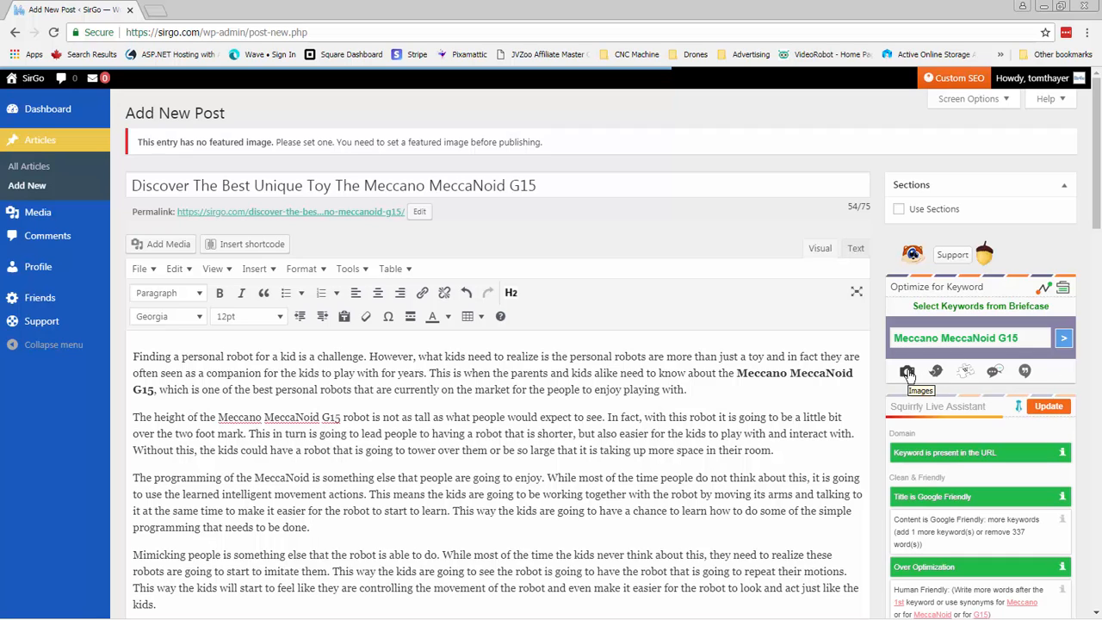
{"action": "left_click", "coordinate": [907, 371]}
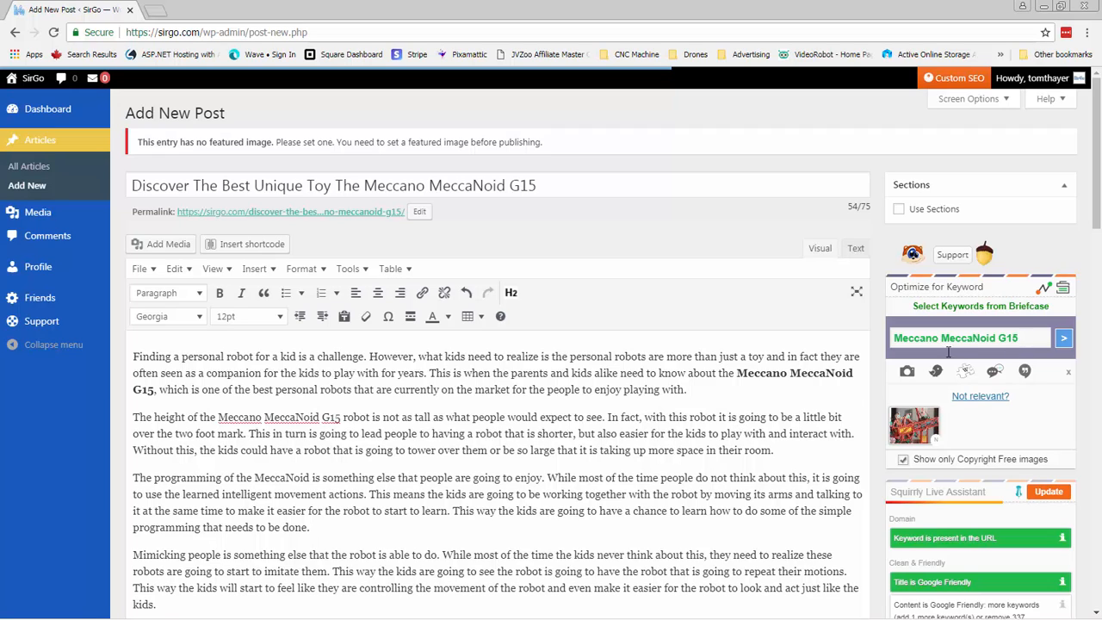
{"action": "left_click", "coordinate": [903, 463]}
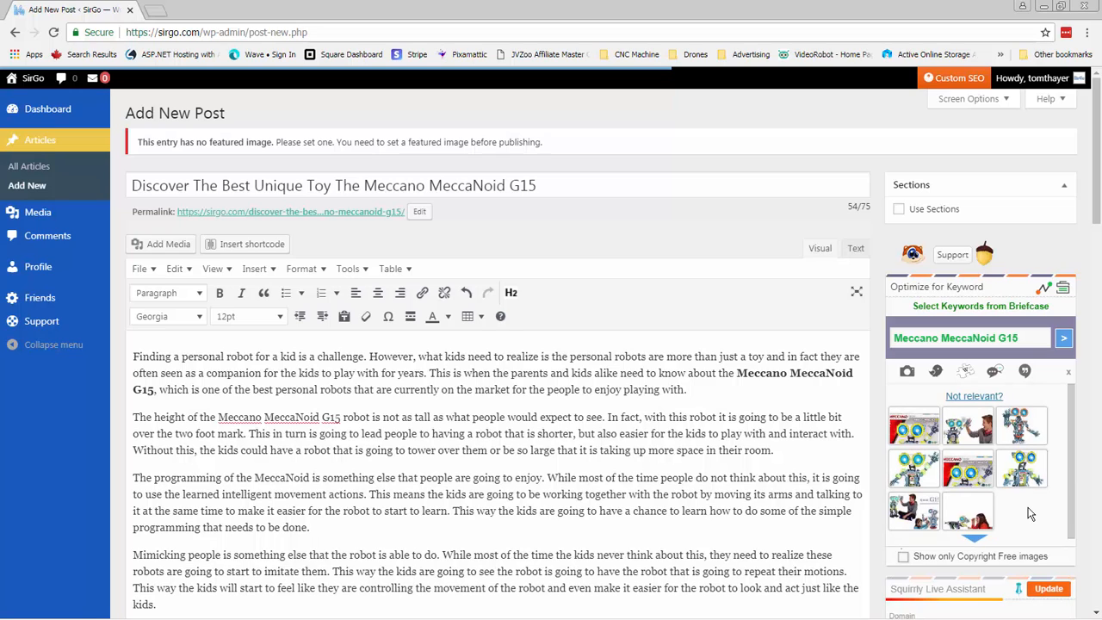
{"action": "left_click", "coordinate": [904, 556]}
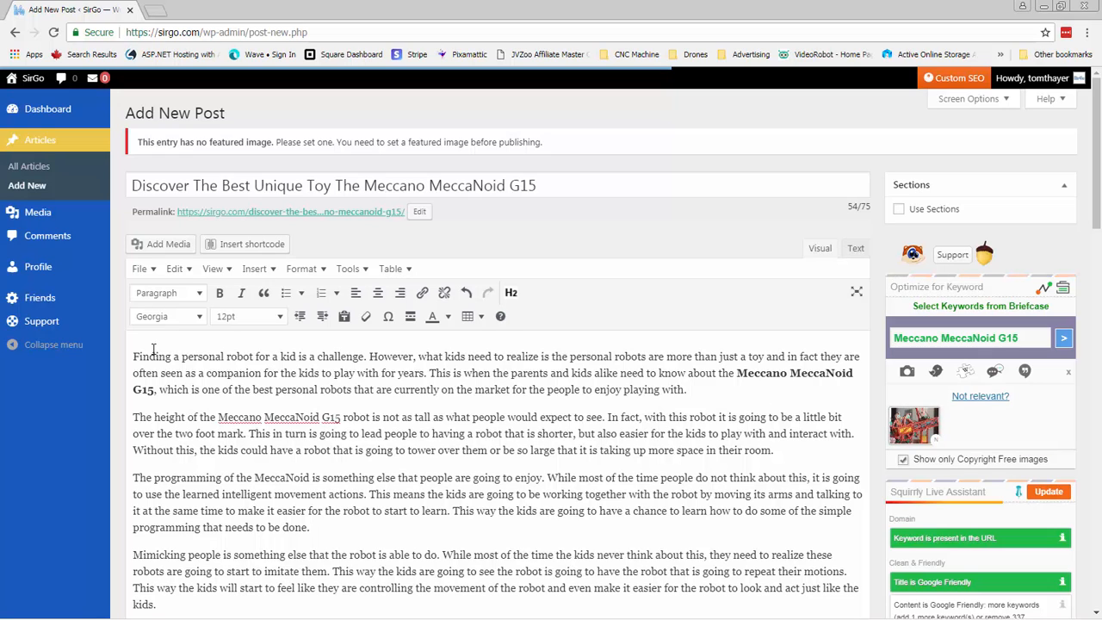
{"action": "left_click", "coordinate": [915, 426]}
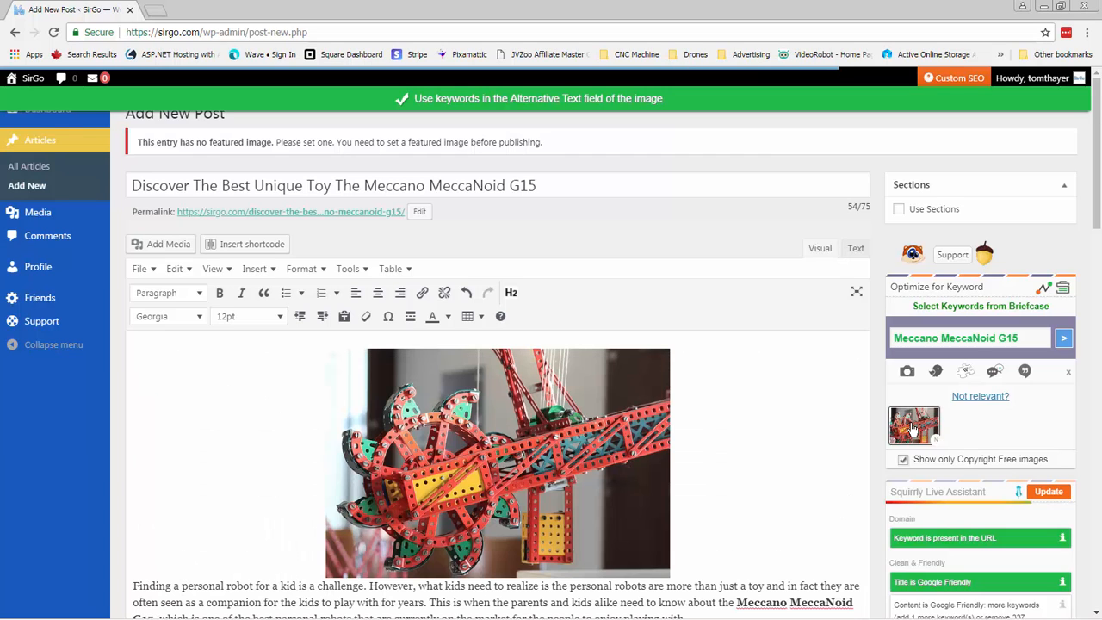
Align the inserted red crane image left so the article text wraps around it.
{"action": "scroll", "coordinate": [752, 474], "scroll_direction": "down", "scroll_amount": 1}
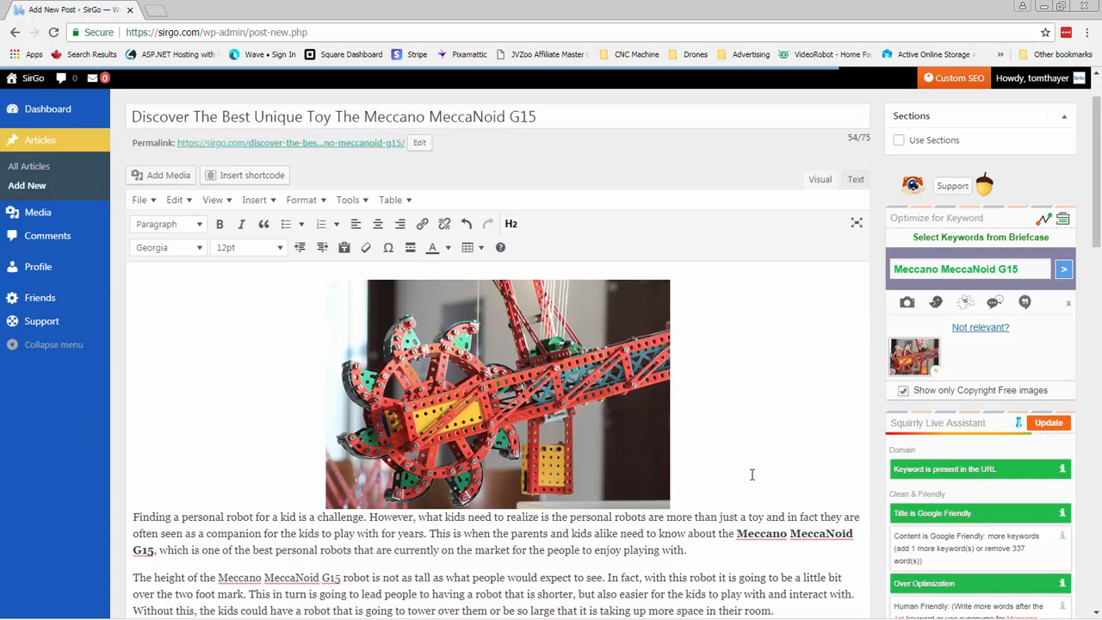
{"action": "left_click", "coordinate": [500, 382]}
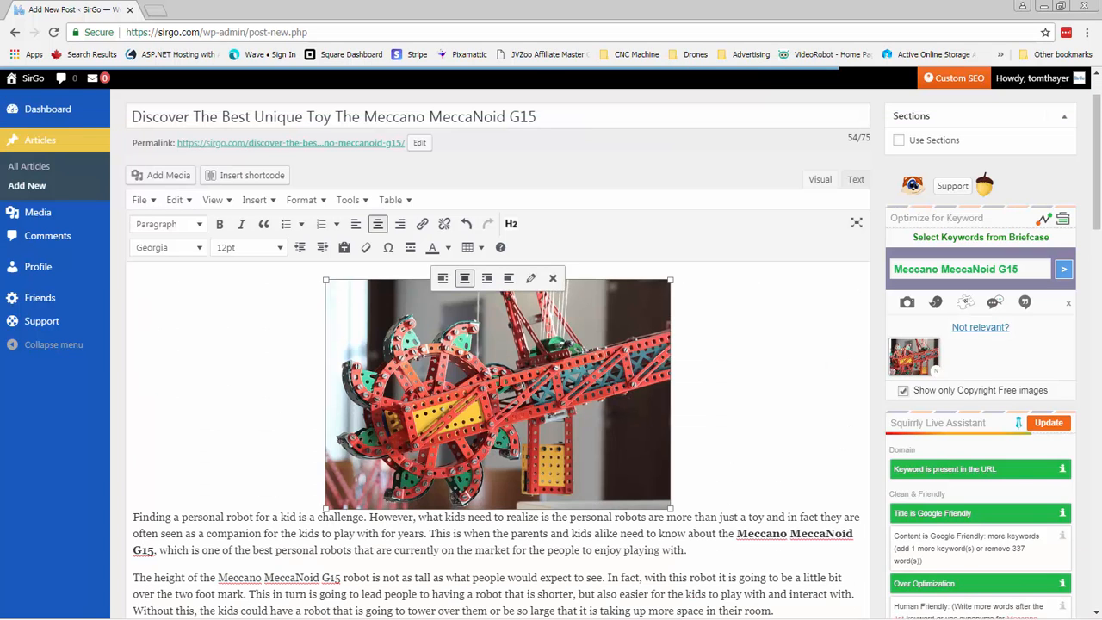
{"action": "left_click", "coordinate": [442, 279]}
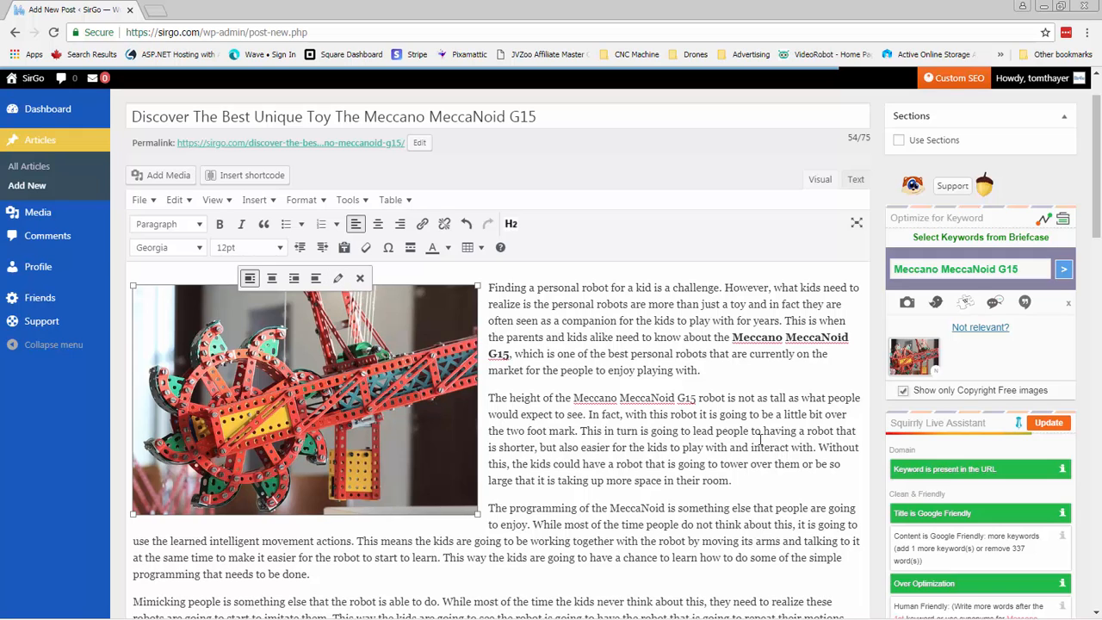
Copy "Meccano MeccaNoid G15" from the title and set it as the crane image's alternative text.
{"action": "left_click_drag", "start_coordinate": [365, 116], "coordinate": [544, 110]}
{"action": "key", "text": "ctrl+c"}
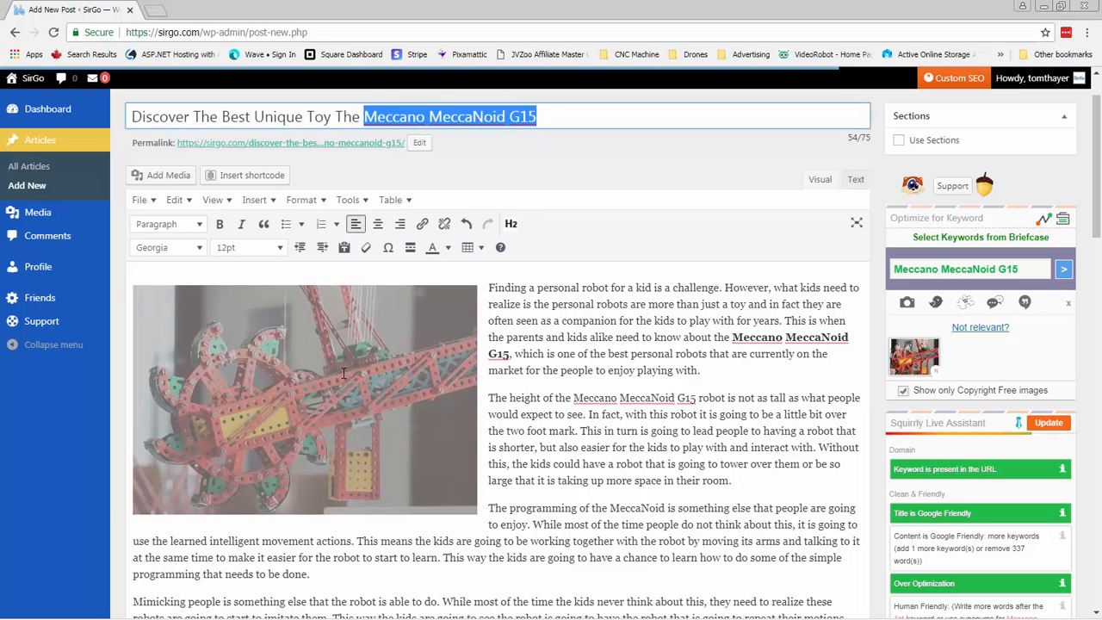
{"action": "left_click", "coordinate": [334, 371]}
{"action": "left_click", "coordinate": [338, 278]}
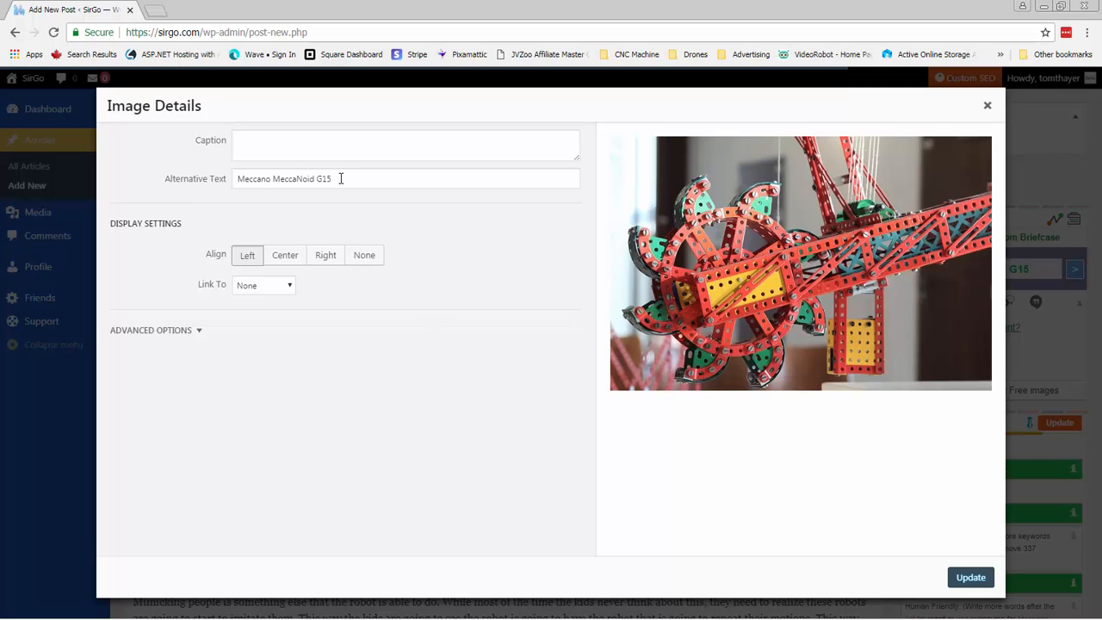
{"action": "left_click_drag", "start_coordinate": [341, 178], "coordinate": [197, 186]}
{"action": "key", "text": "ctrl+v"}
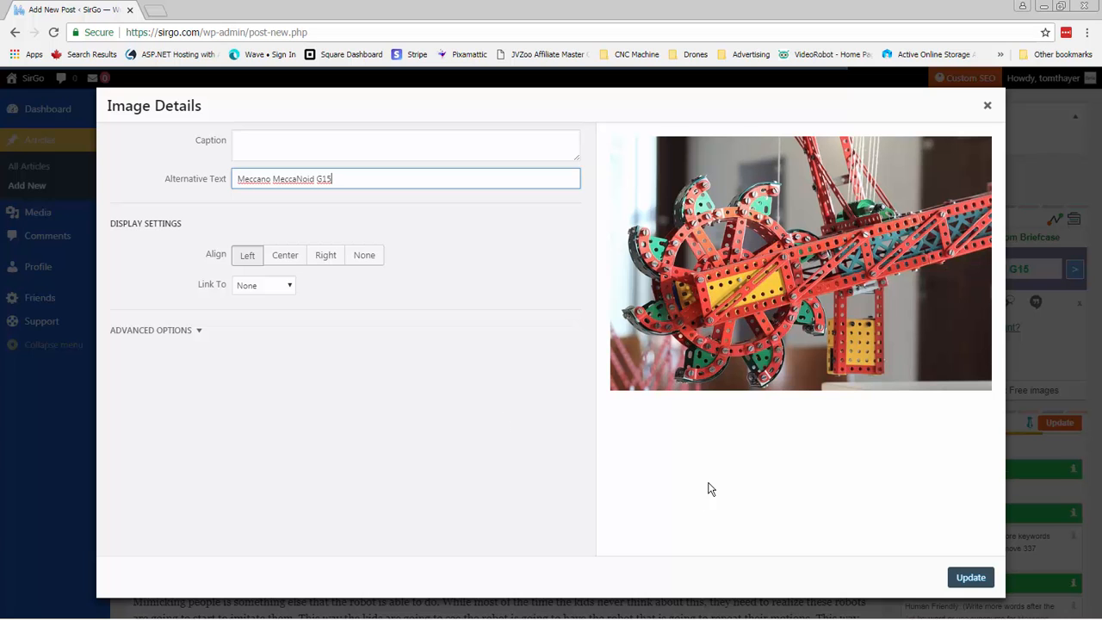
{"action": "left_click", "coordinate": [971, 583]}
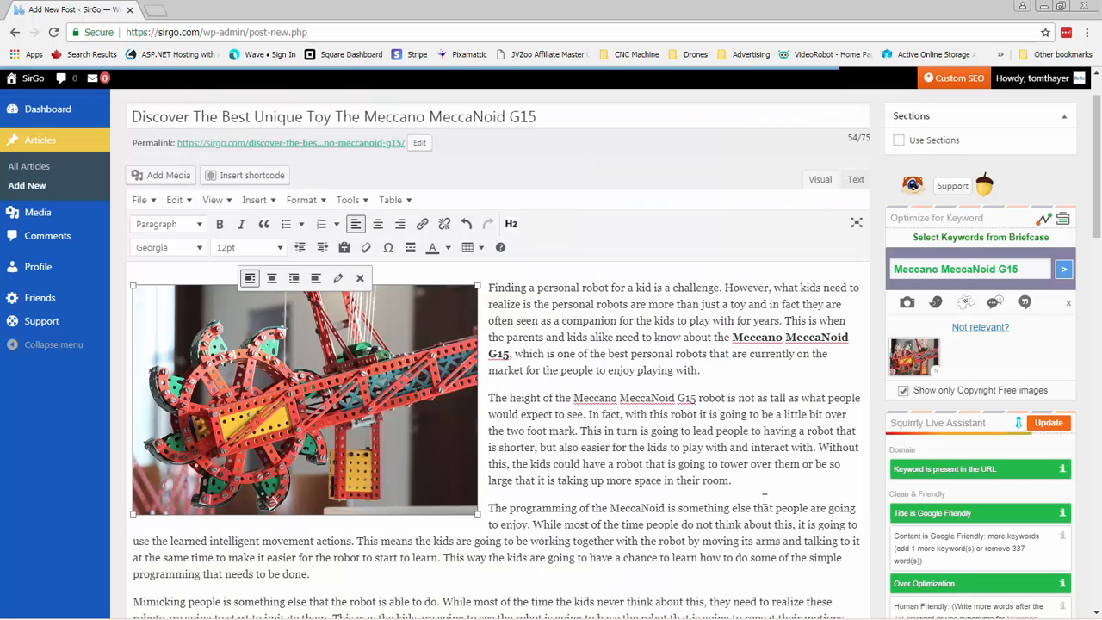
Start setting the article's featured image and select the red crane picture from the media library.
{"action": "scroll", "coordinate": [848, 487], "scroll_direction": "down", "scroll_amount": 2}
{"action": "scroll", "coordinate": [865, 481], "scroll_direction": "down", "scroll_amount": 4}
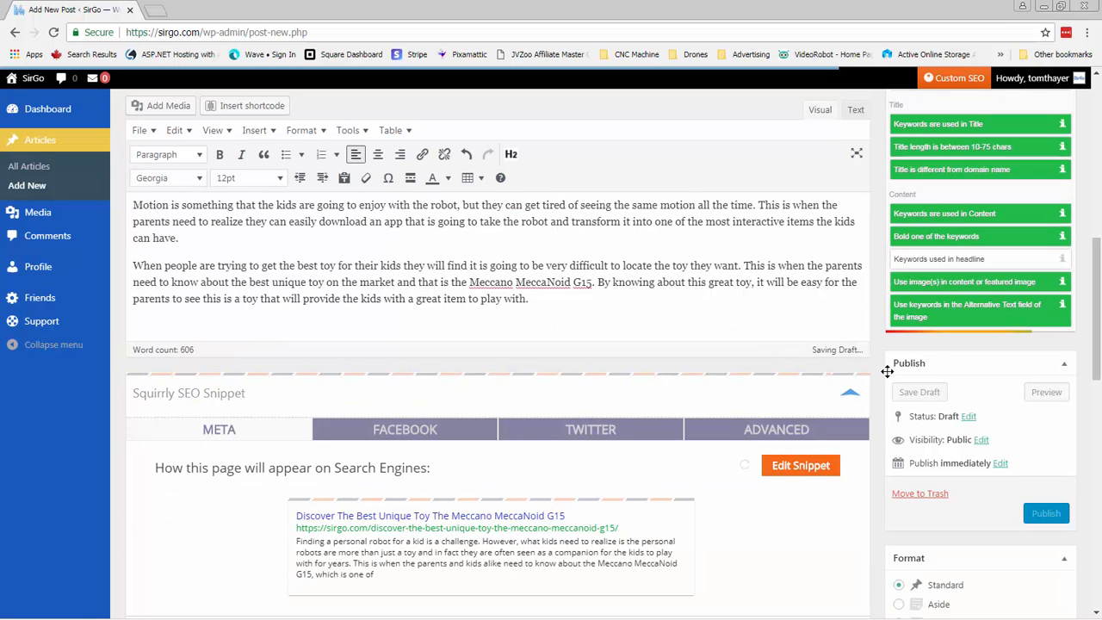
{"action": "scroll", "coordinate": [879, 430], "scroll_direction": "down", "scroll_amount": 4}
{"action": "scroll", "coordinate": [879, 430], "scroll_direction": "down", "scroll_amount": 7}
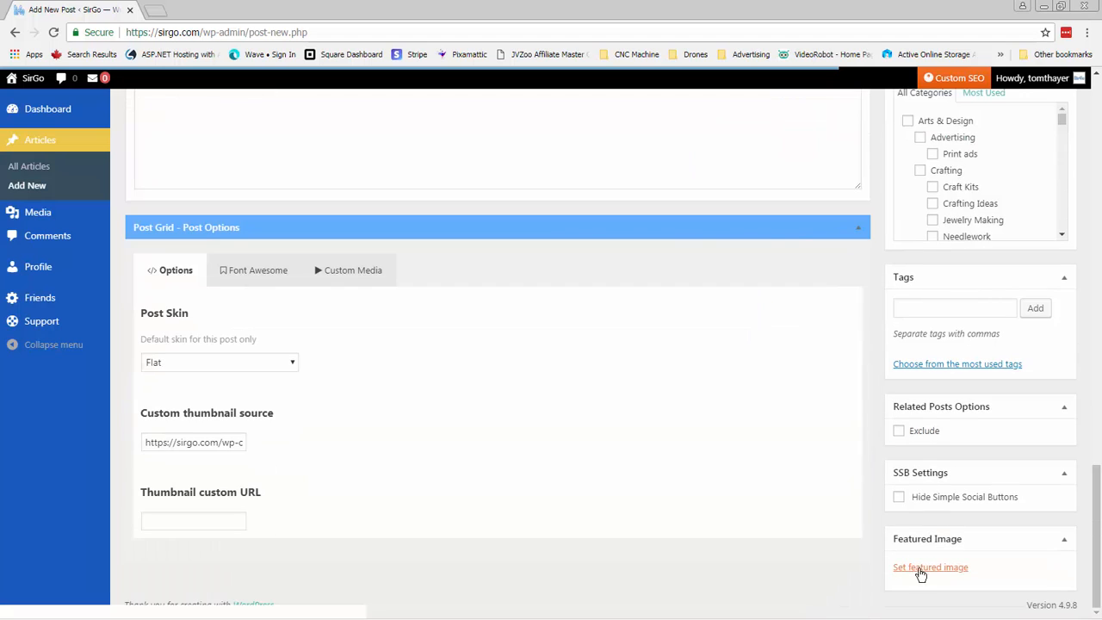
{"action": "left_click", "coordinate": [920, 572]}
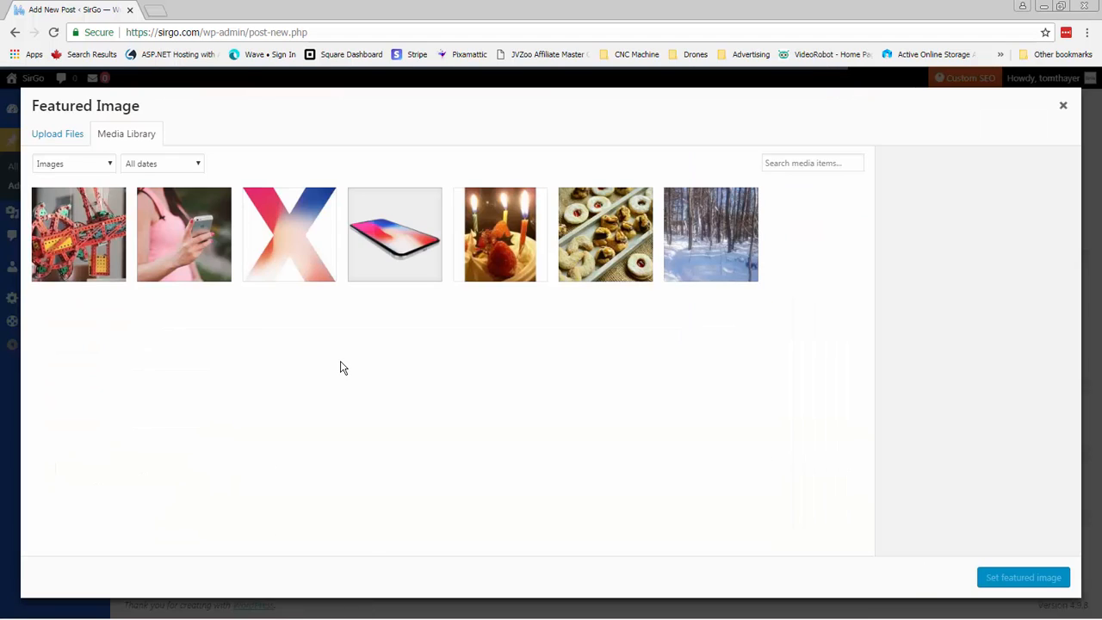
{"action": "left_click", "coordinate": [69, 239]}
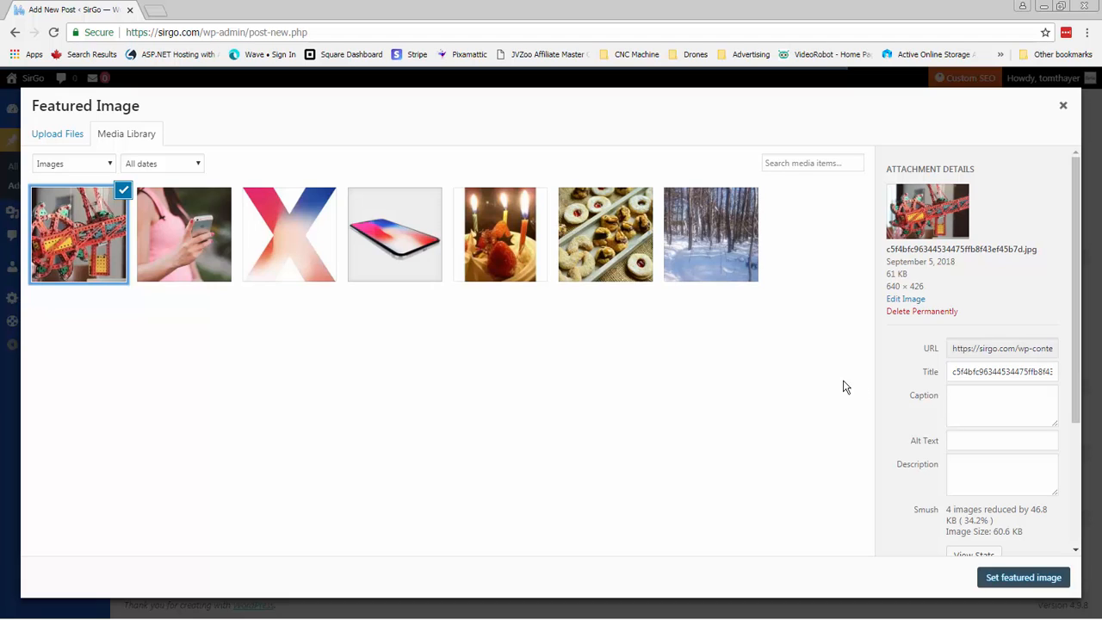
Set the crane picture's title and alt text to "Meccano MeccaNoid G15" and make it the featured image.
{"action": "left_click", "coordinate": [969, 372]}
{"action": "key", "text": "ctrl+a"}
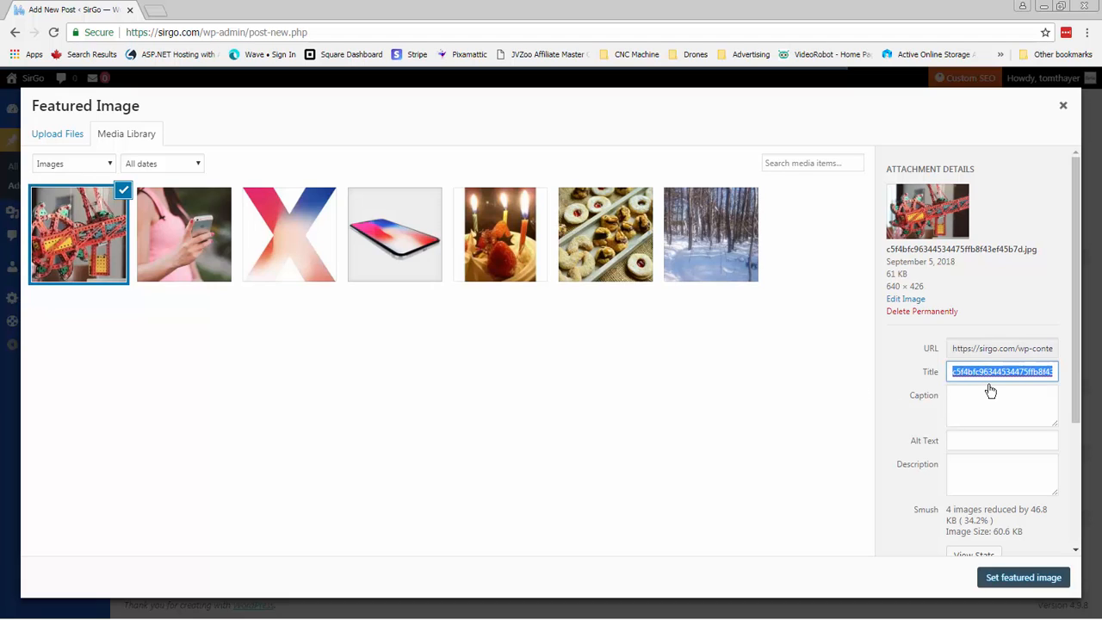
{"action": "key", "text": "ctrl+v"}
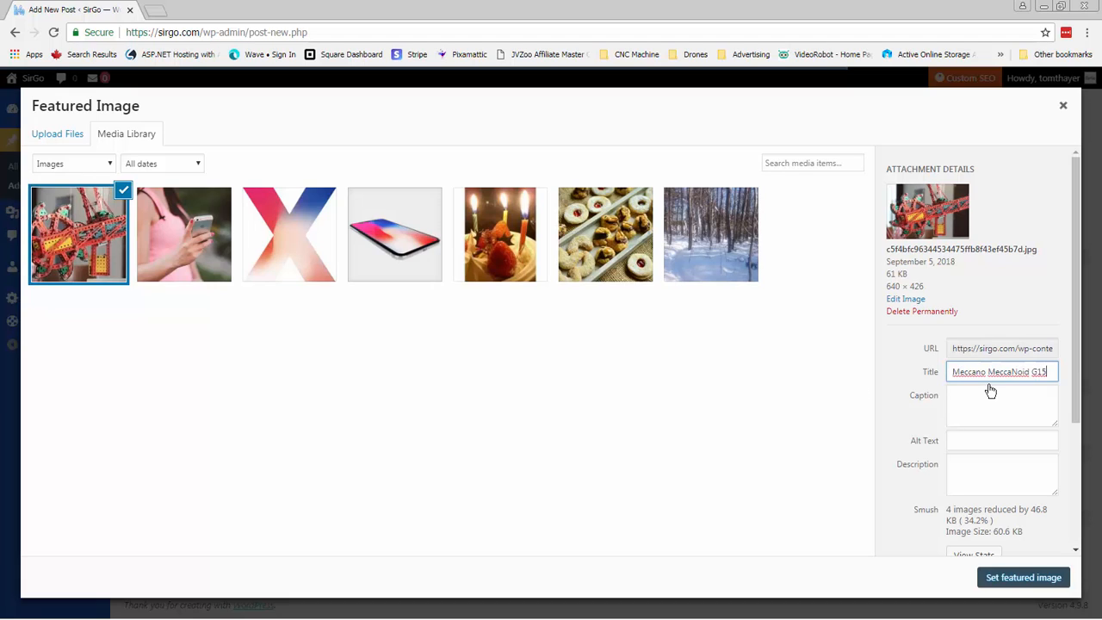
{"action": "left_click", "coordinate": [962, 443]}
{"action": "key", "text": "ctrl+v"}
{"action": "left_click", "coordinate": [967, 477]}
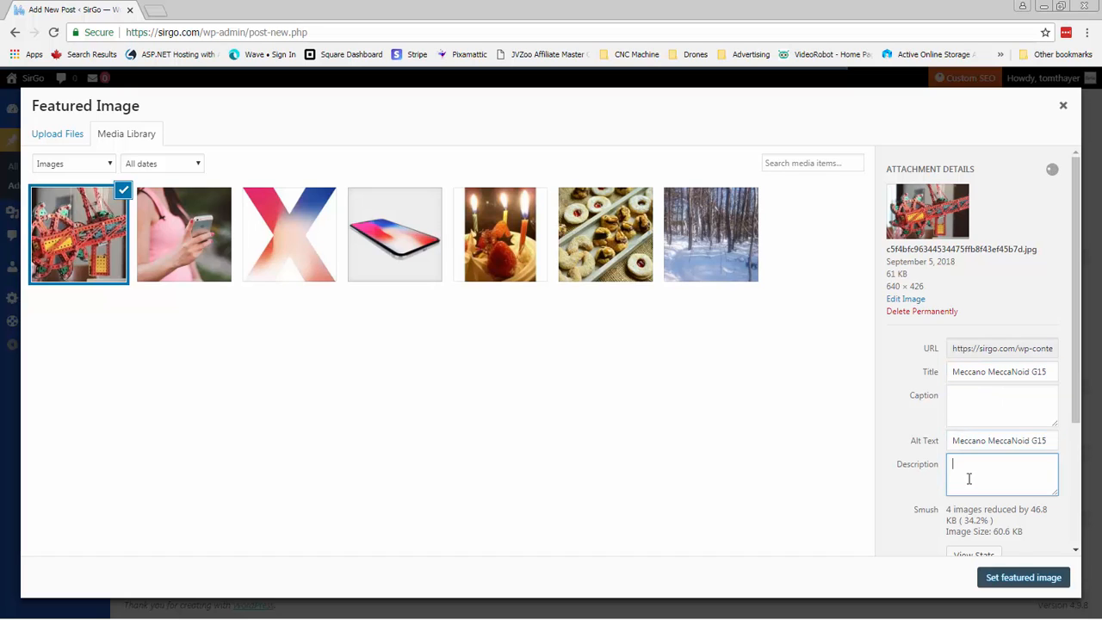
{"action": "left_click", "coordinate": [1022, 580]}
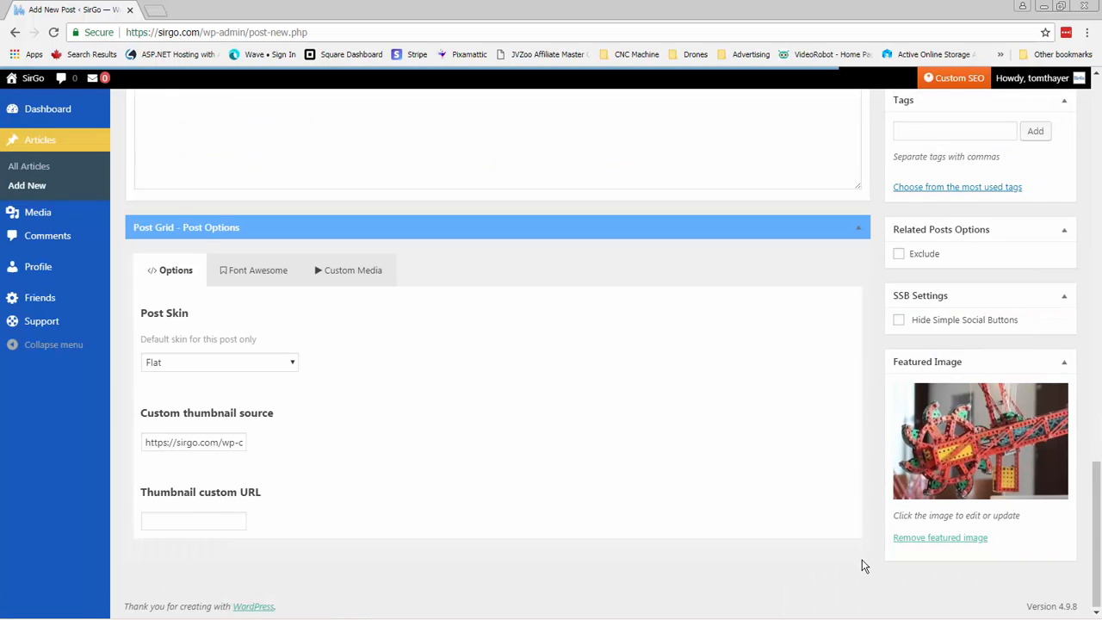
Delete the red crane image from the article's body.
{"action": "scroll", "coordinate": [864, 566], "scroll_direction": "up", "scroll_amount": 2}
{"action": "scroll", "coordinate": [864, 566], "scroll_direction": "up", "scroll_amount": 2}
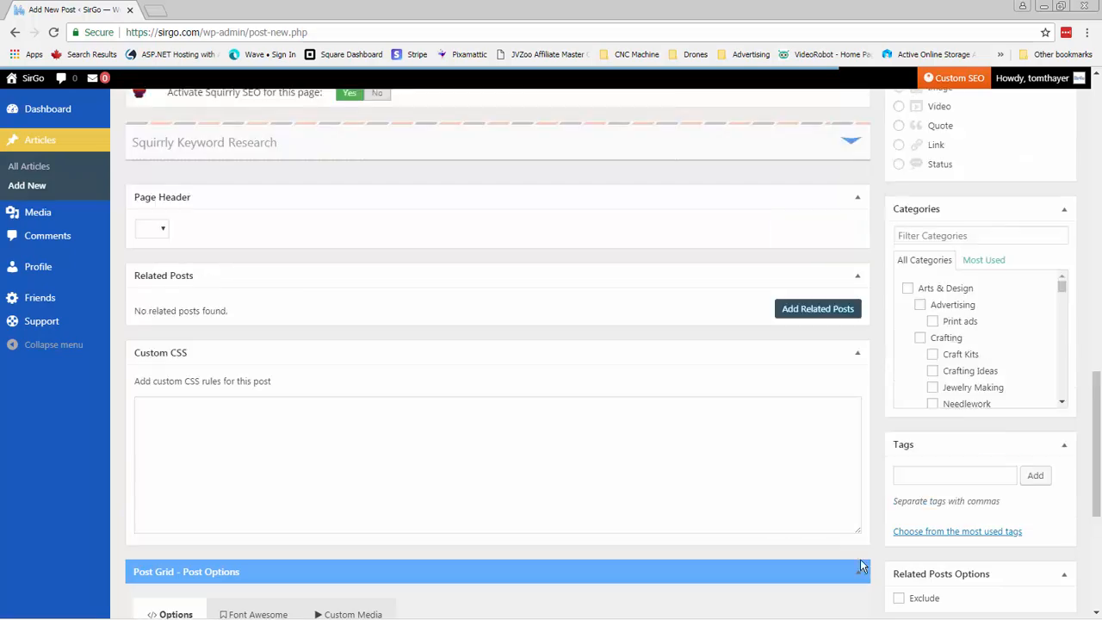
{"action": "scroll", "coordinate": [863, 565], "scroll_direction": "up", "scroll_amount": 10}
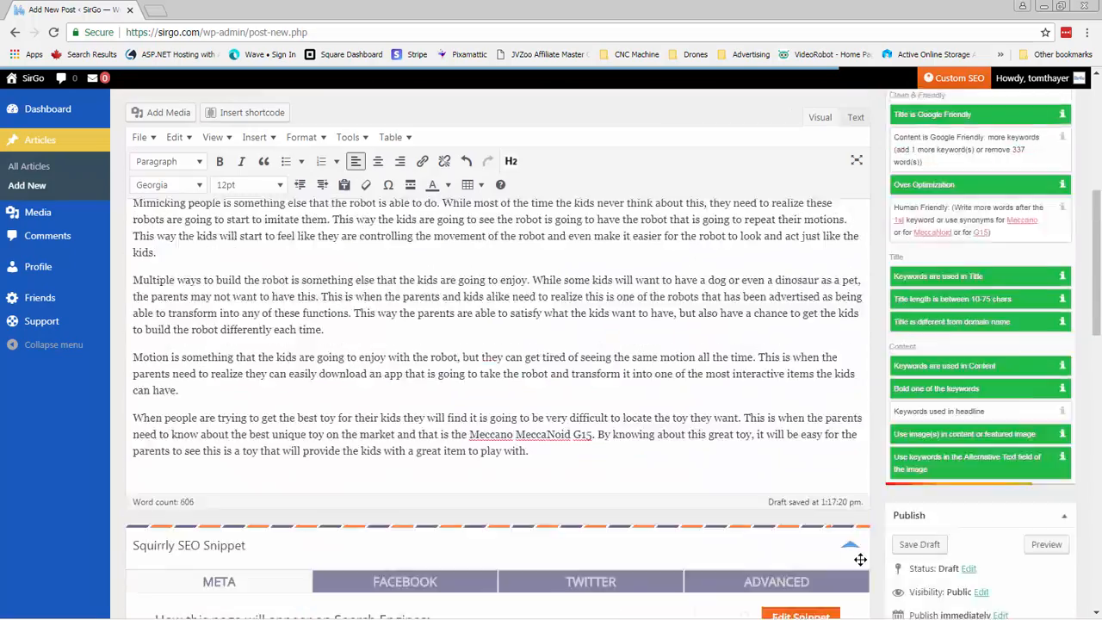
{"action": "scroll", "coordinate": [781, 507], "scroll_direction": "up", "scroll_amount": 3}
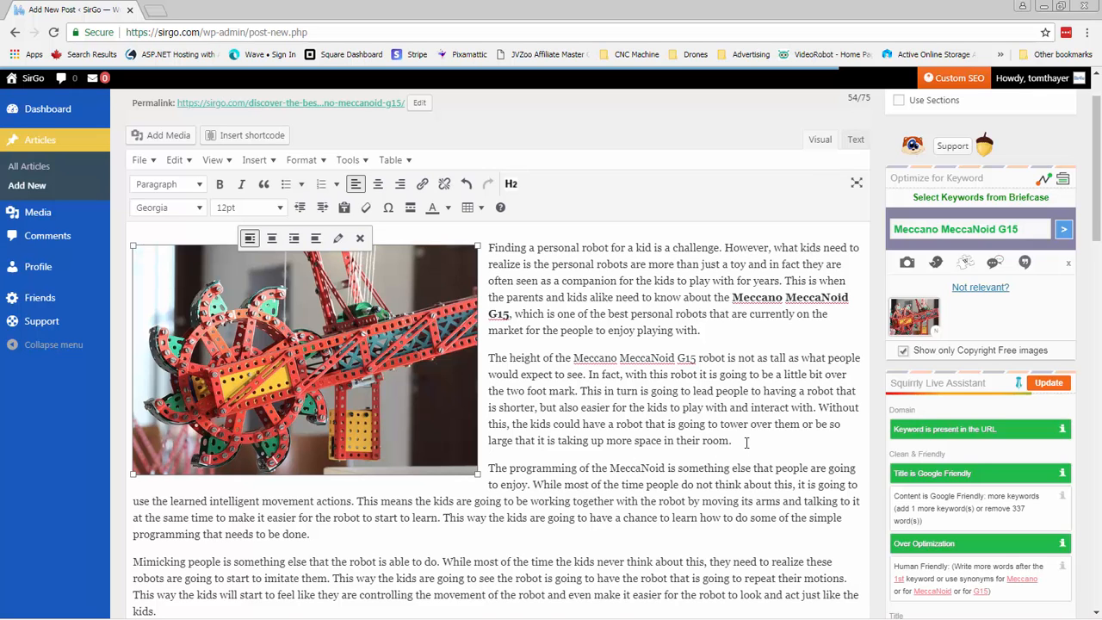
{"action": "key", "text": "Delete"}
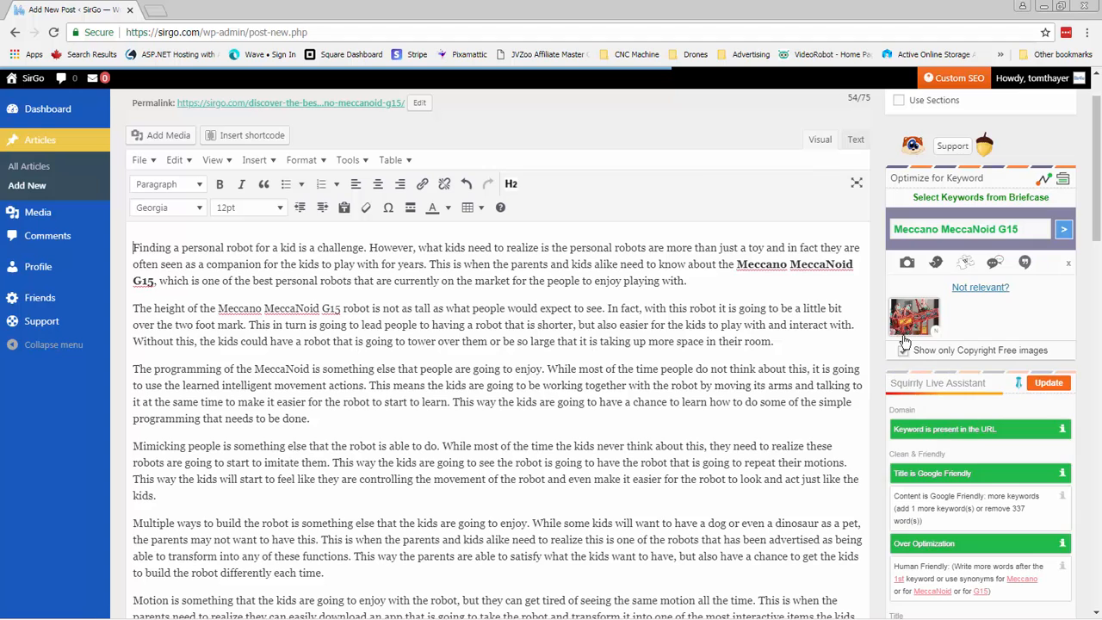
Include copyrighted images in the suggestions, insert the Meccanoid G15 box picture at the article's start and align it left.
{"action": "left_click", "coordinate": [903, 353]}
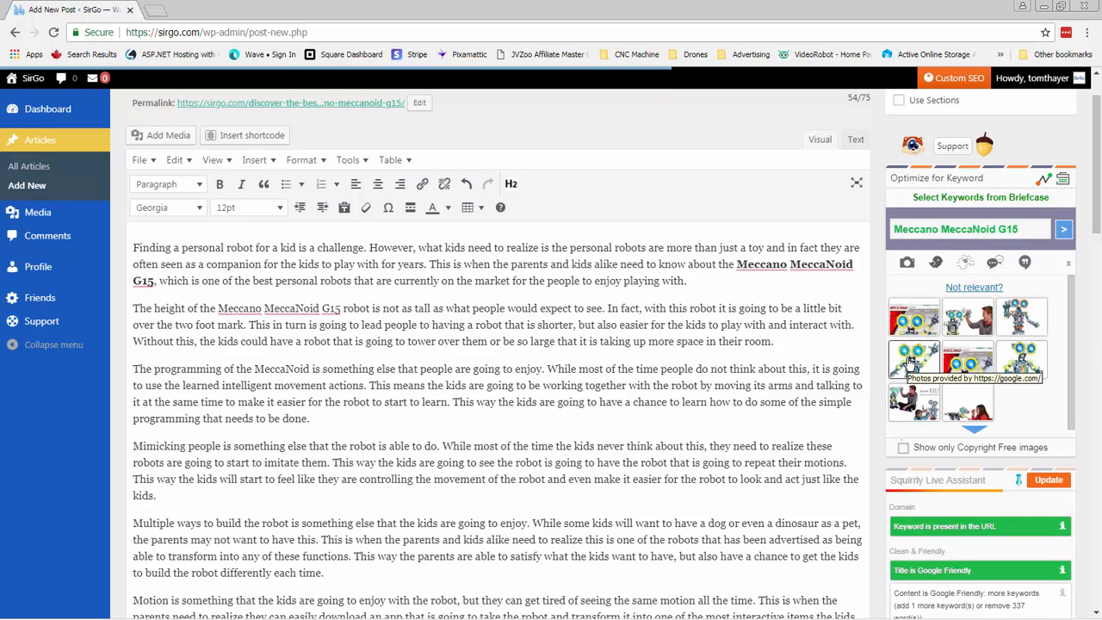
{"action": "left_click", "coordinate": [914, 321]}
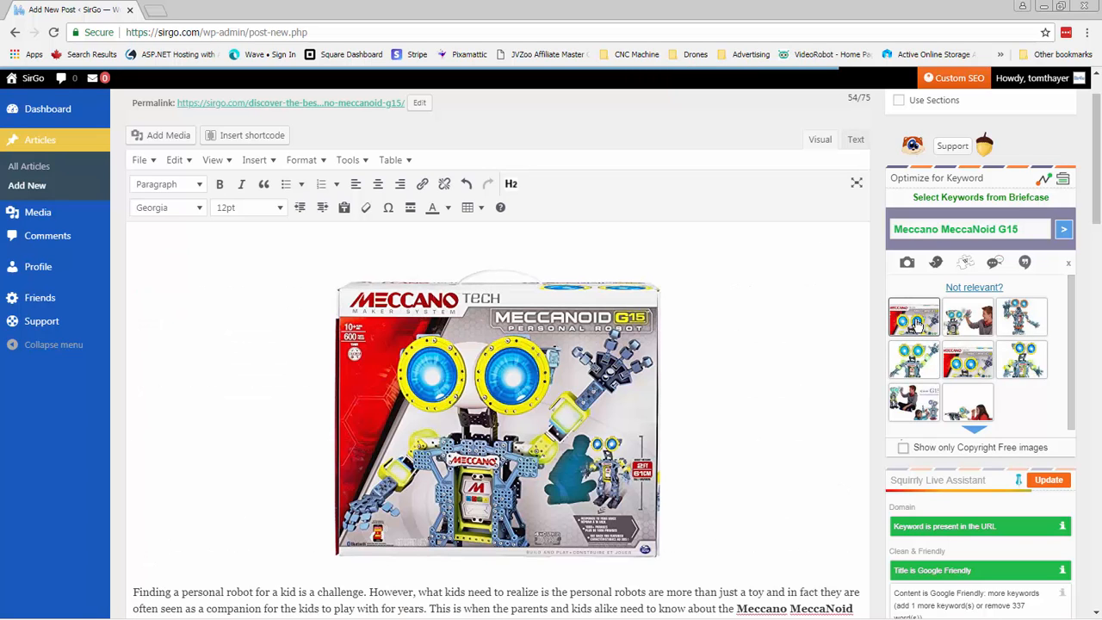
{"action": "left_click", "coordinate": [517, 416]}
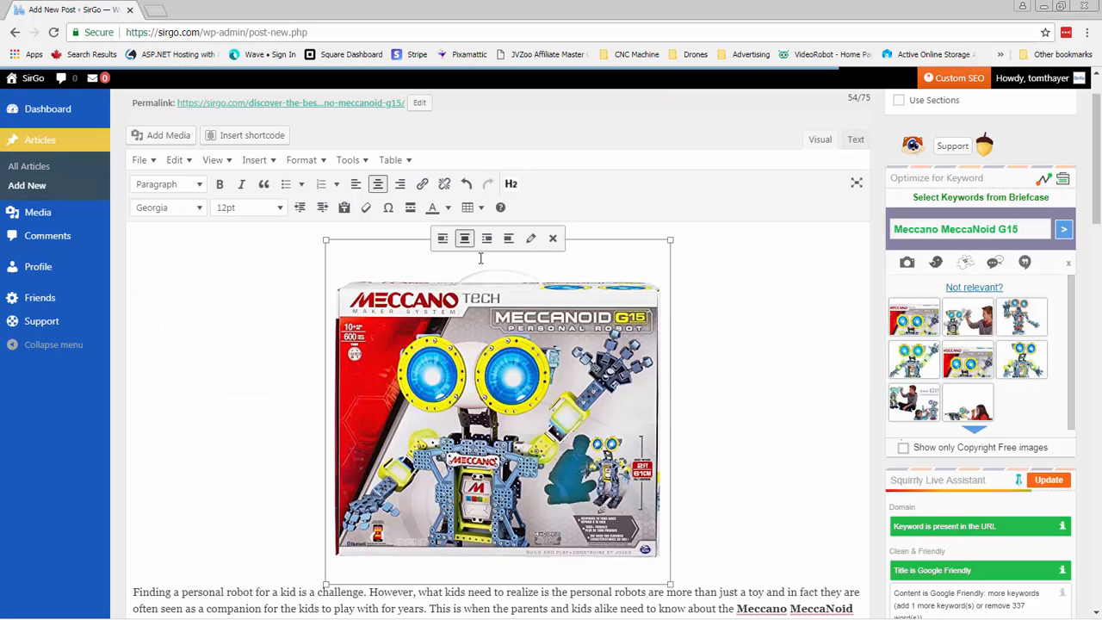
{"action": "left_click", "coordinate": [441, 241]}
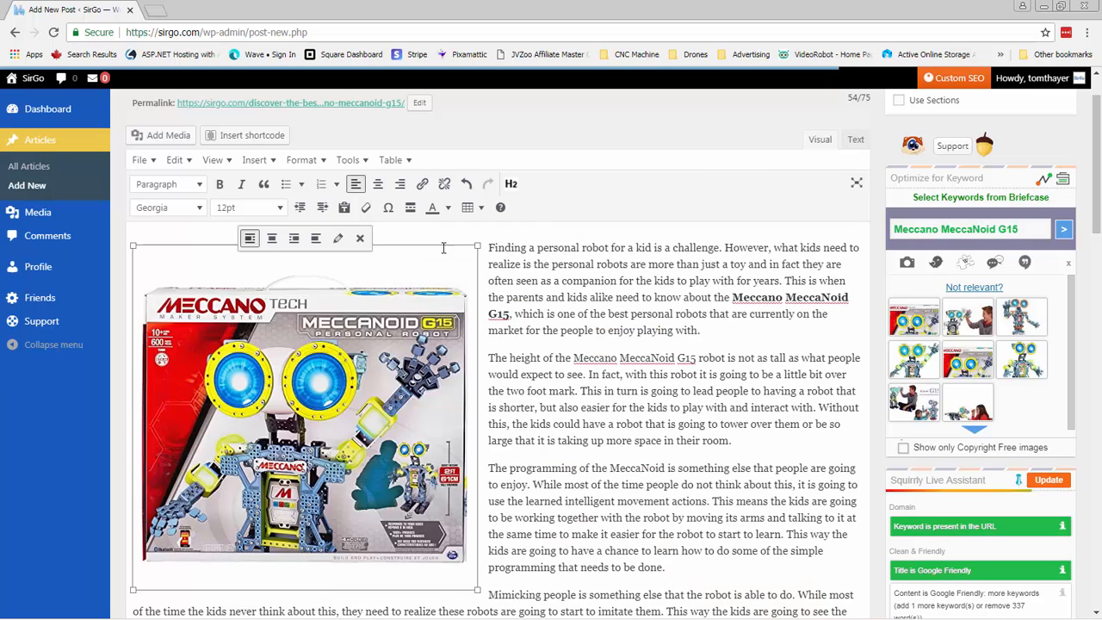
Insert a line break before the "Mimicking people" paragraph to move it below the box picture.
{"action": "scroll", "coordinate": [552, 422], "scroll_direction": "down", "scroll_amount": 1}
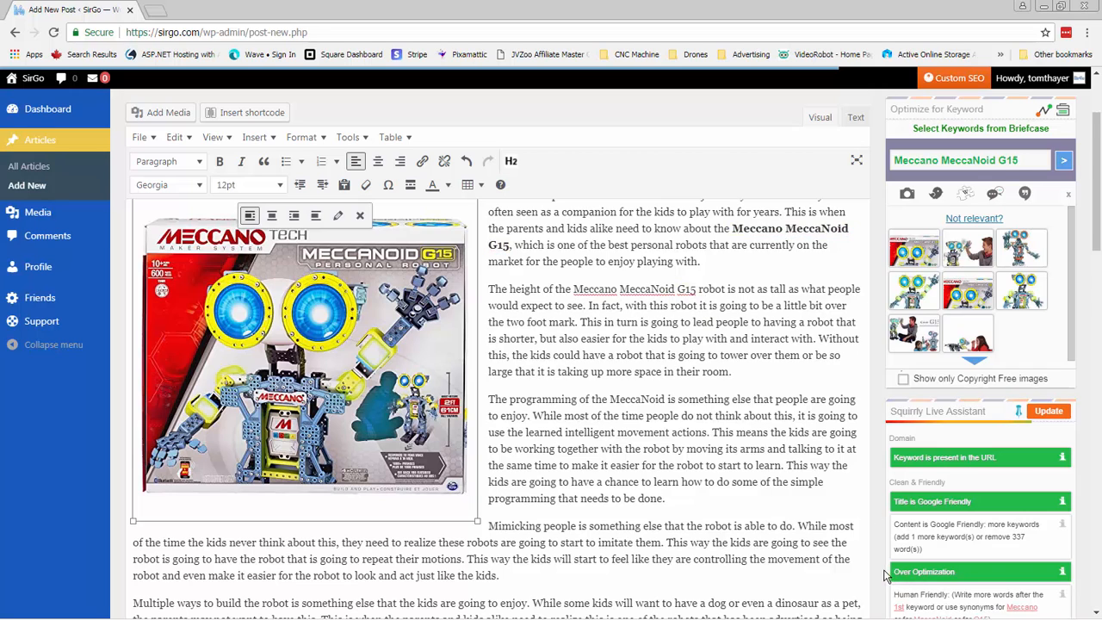
{"action": "scroll", "coordinate": [896, 577], "scroll_direction": "down", "scroll_amount": 6}
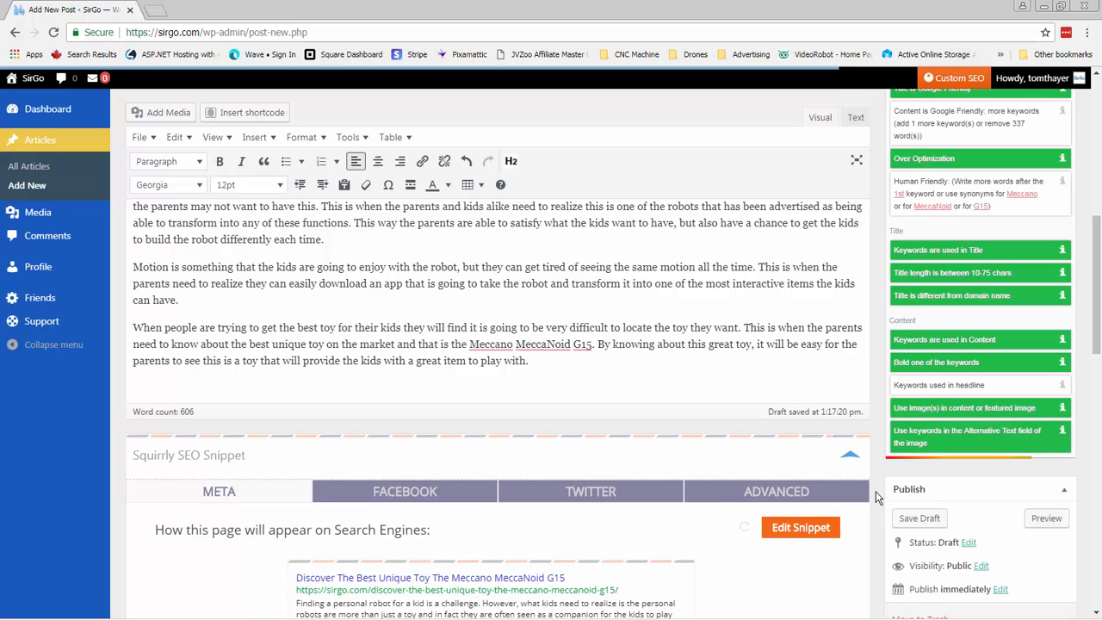
{"action": "scroll", "coordinate": [879, 495], "scroll_direction": "up", "scroll_amount": 3}
{"action": "scroll", "coordinate": [877, 497], "scroll_direction": "up", "scroll_amount": 2}
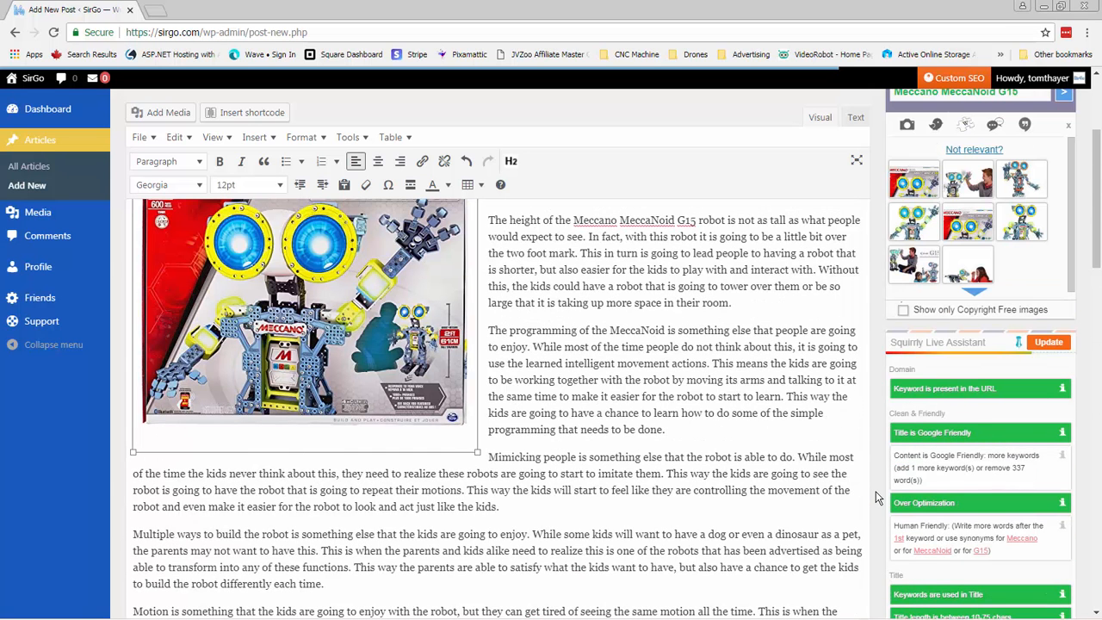
{"action": "left_click", "coordinate": [489, 456]}
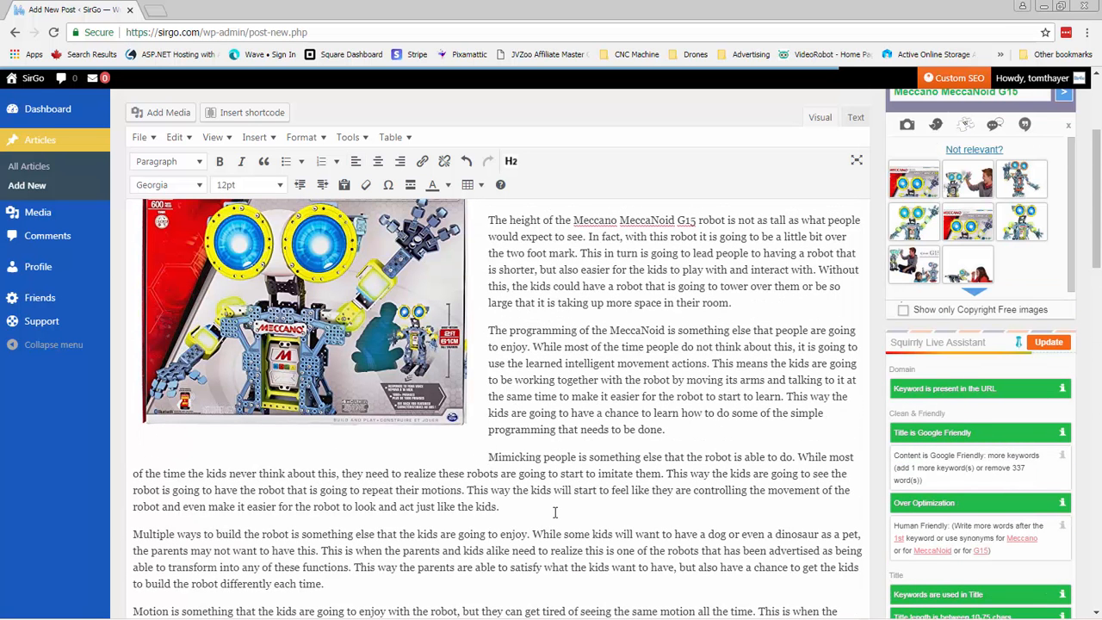
{"action": "key", "text": "Return"}
Check the unmet headline keyword recommendation and close the suggested images.
{"action": "scroll", "coordinate": [868, 534], "scroll_direction": "down", "scroll_amount": 4}
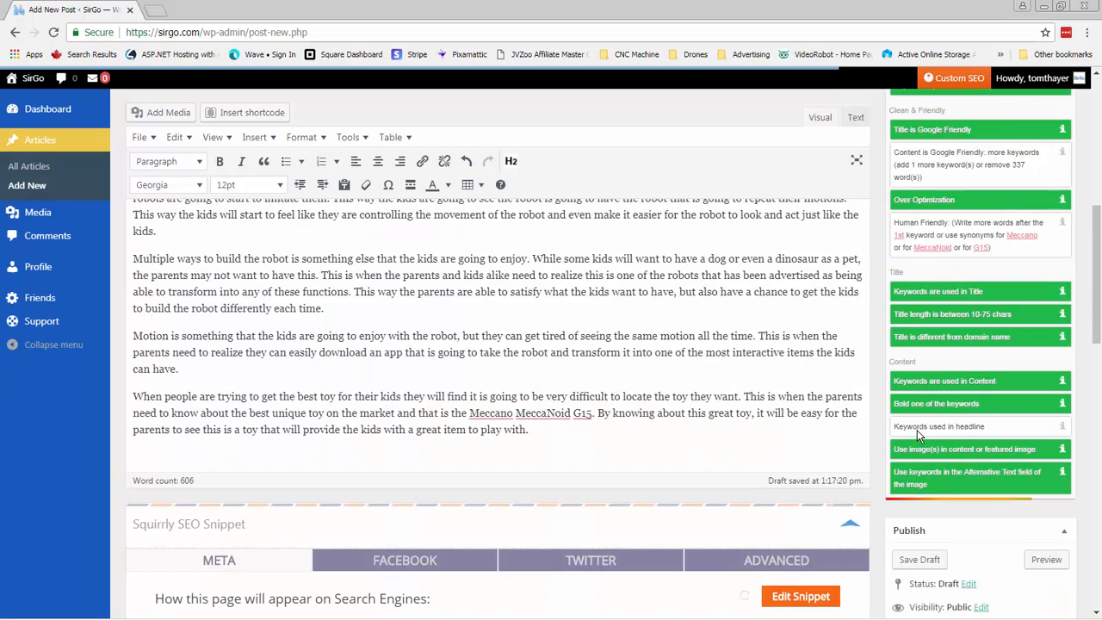
{"action": "scroll", "coordinate": [922, 443], "scroll_direction": "up", "scroll_amount": 5}
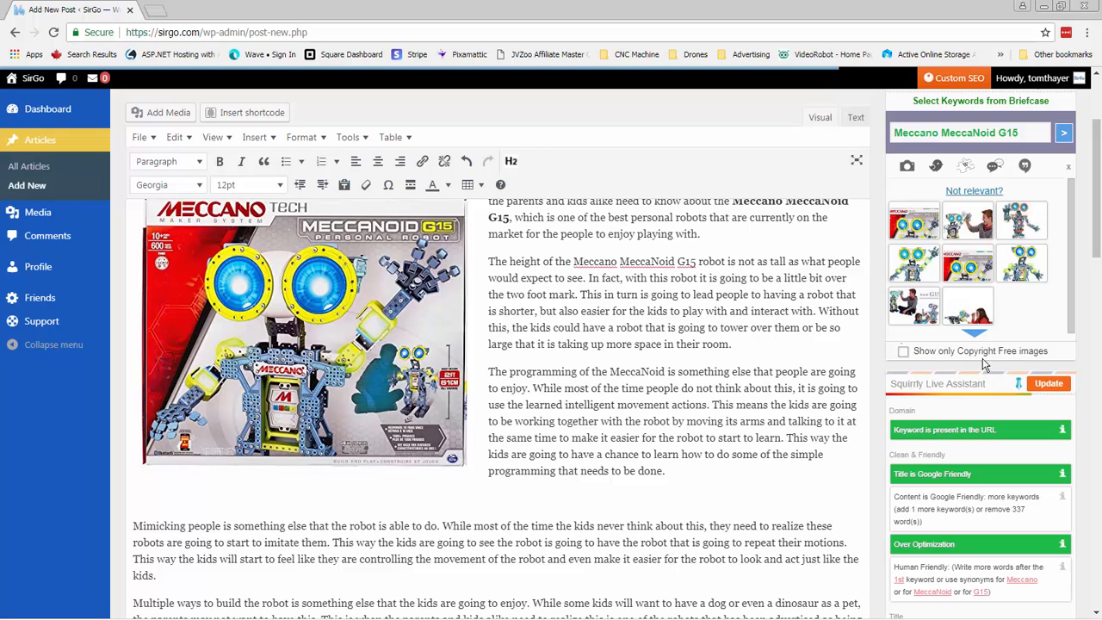
{"action": "left_click", "coordinate": [1072, 169]}
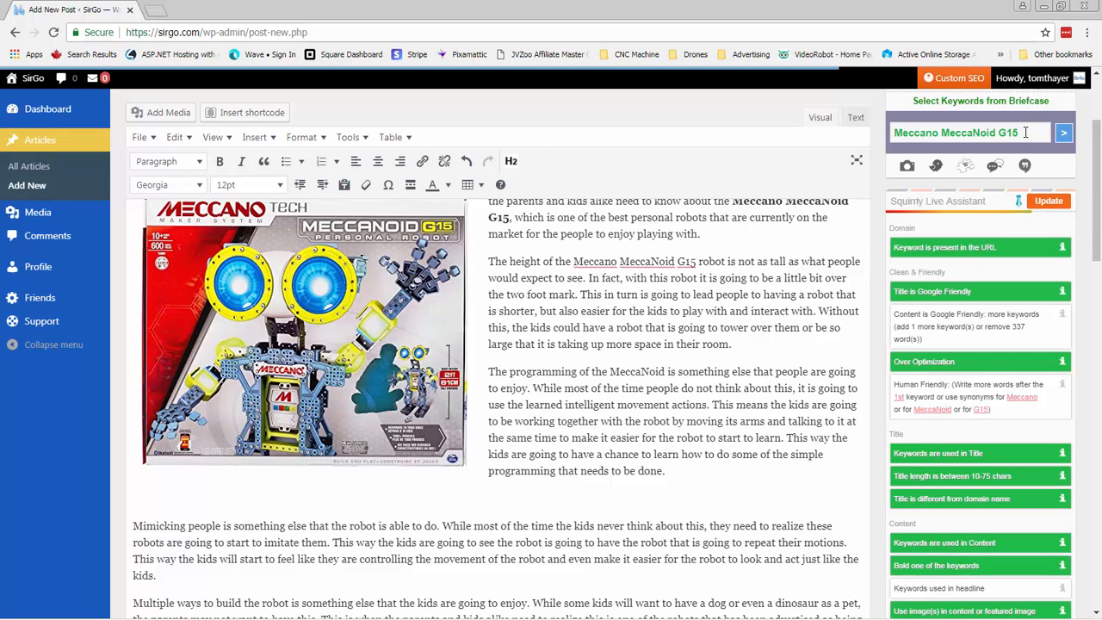
Start a new line above the Meccanoid box picture at the article's beginning and format it as Heading 2.
{"action": "scroll", "coordinate": [648, 353], "scroll_direction": "down", "scroll_amount": 1}
{"action": "scroll", "coordinate": [642, 358], "scroll_direction": "up", "scroll_amount": 2}
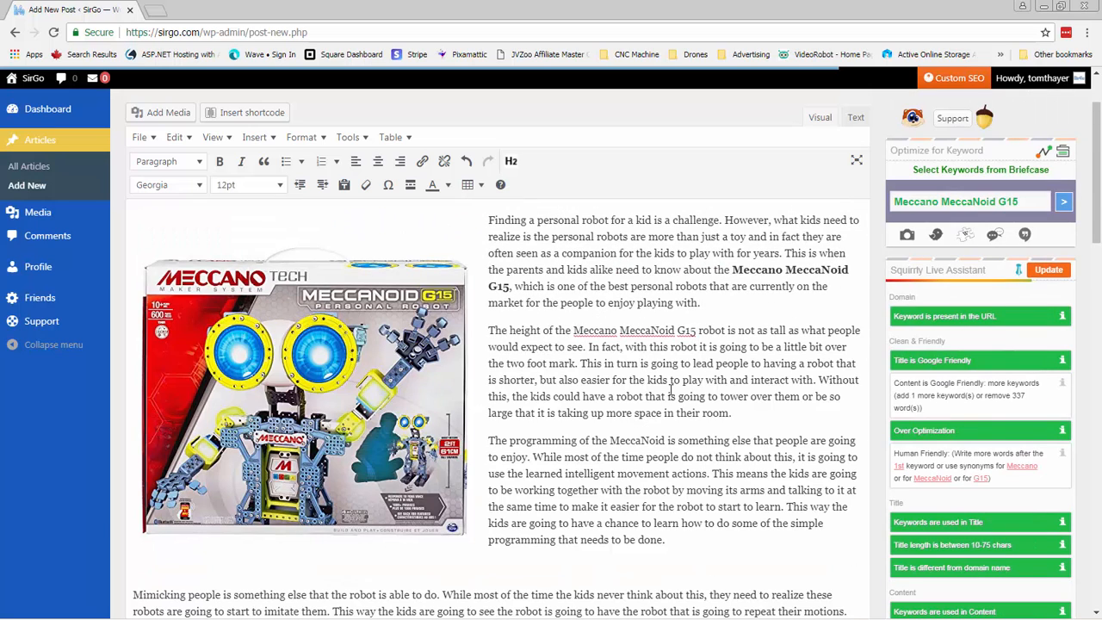
{"action": "scroll", "coordinate": [679, 480], "scroll_direction": "down", "scroll_amount": 1}
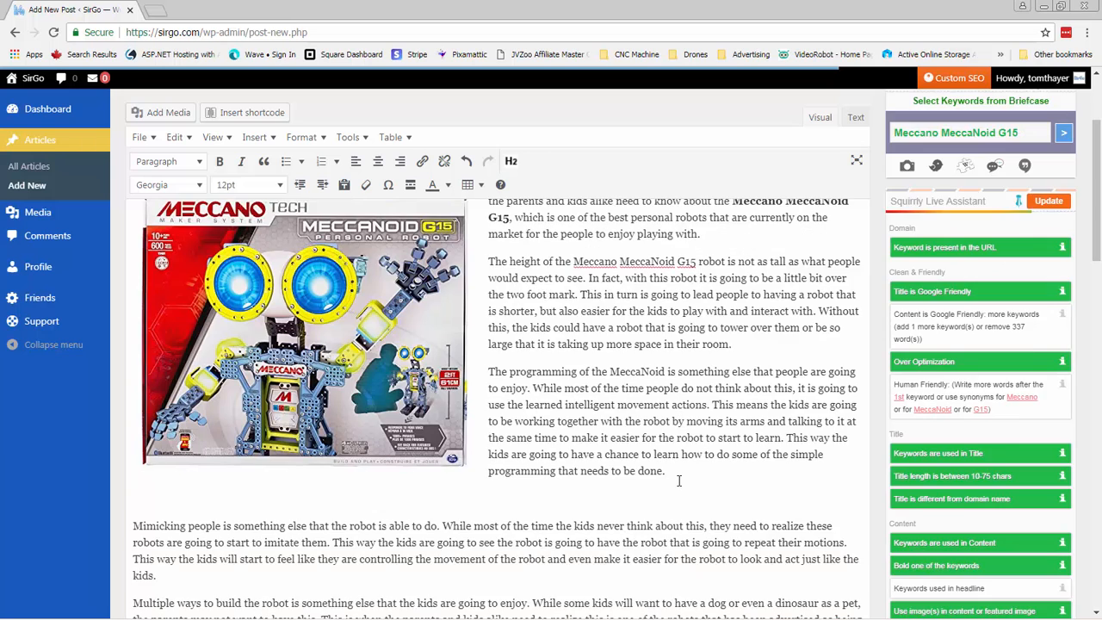
{"action": "scroll", "coordinate": [675, 480], "scroll_direction": "up", "scroll_amount": 2}
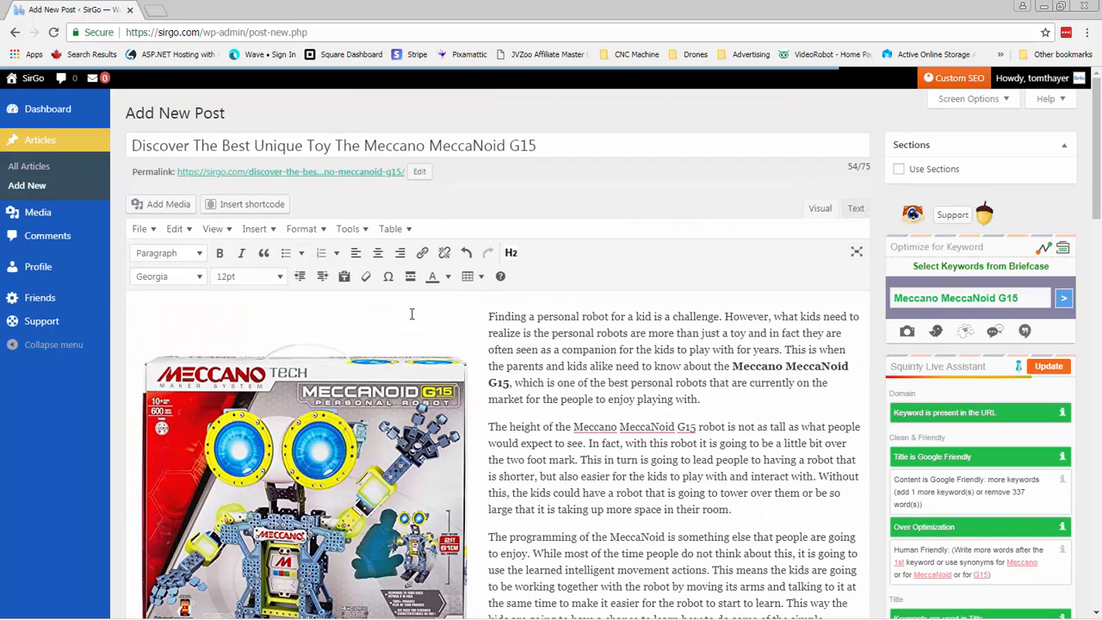
{"action": "left_click", "coordinate": [280, 413]}
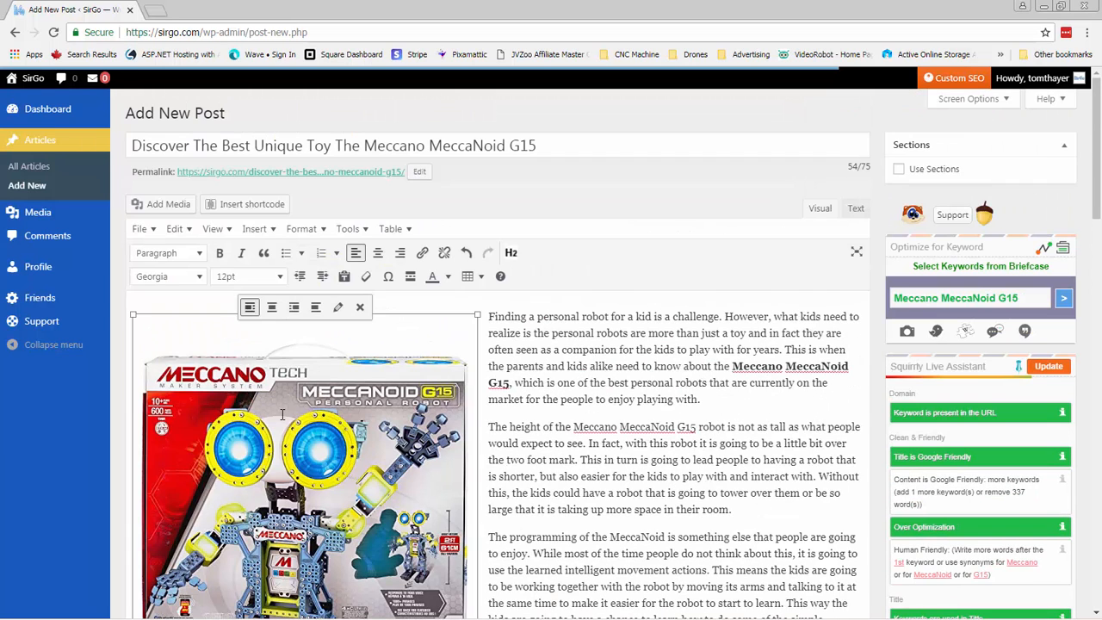
{"action": "scroll", "coordinate": [281, 414], "scroll_direction": "down", "scroll_amount": 1}
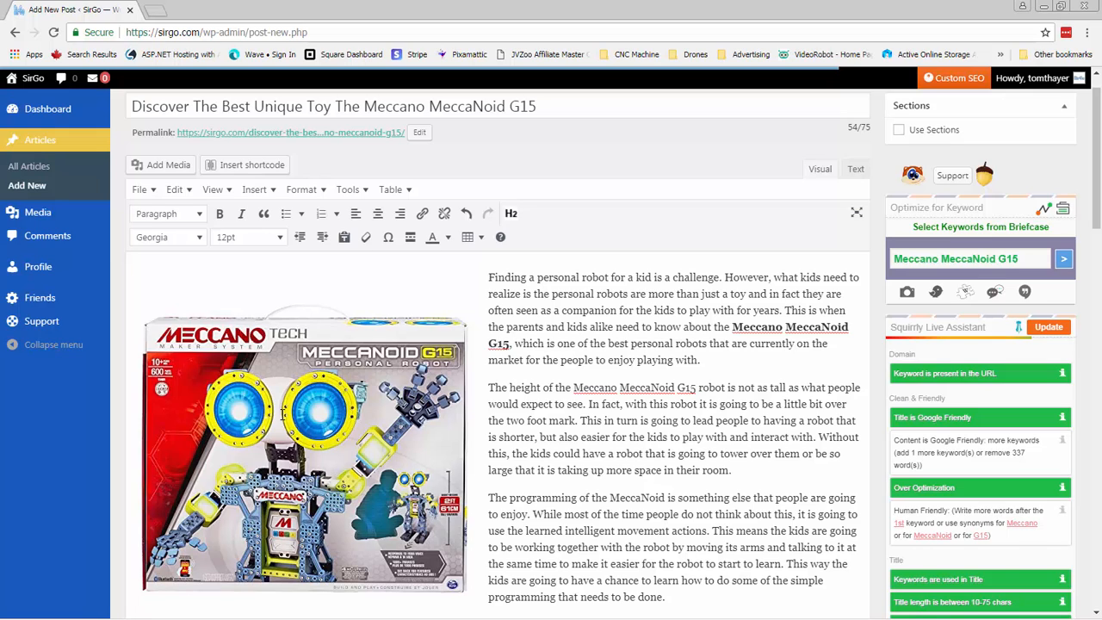
{"action": "scroll", "coordinate": [281, 414], "scroll_direction": "down", "scroll_amount": 1}
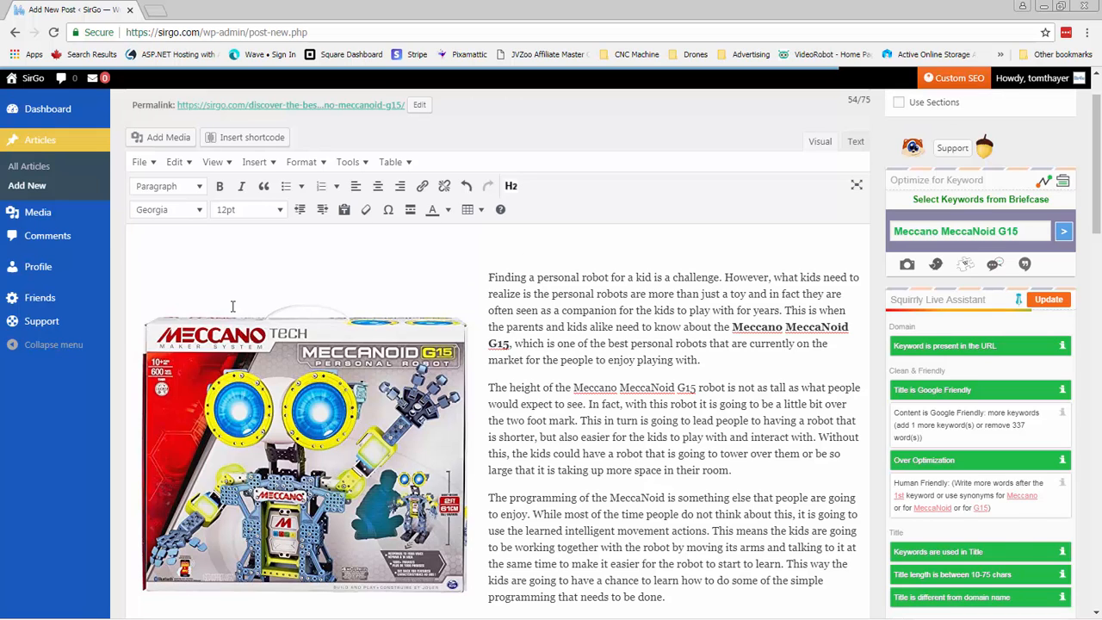
{"action": "left_click", "coordinate": [194, 188]}
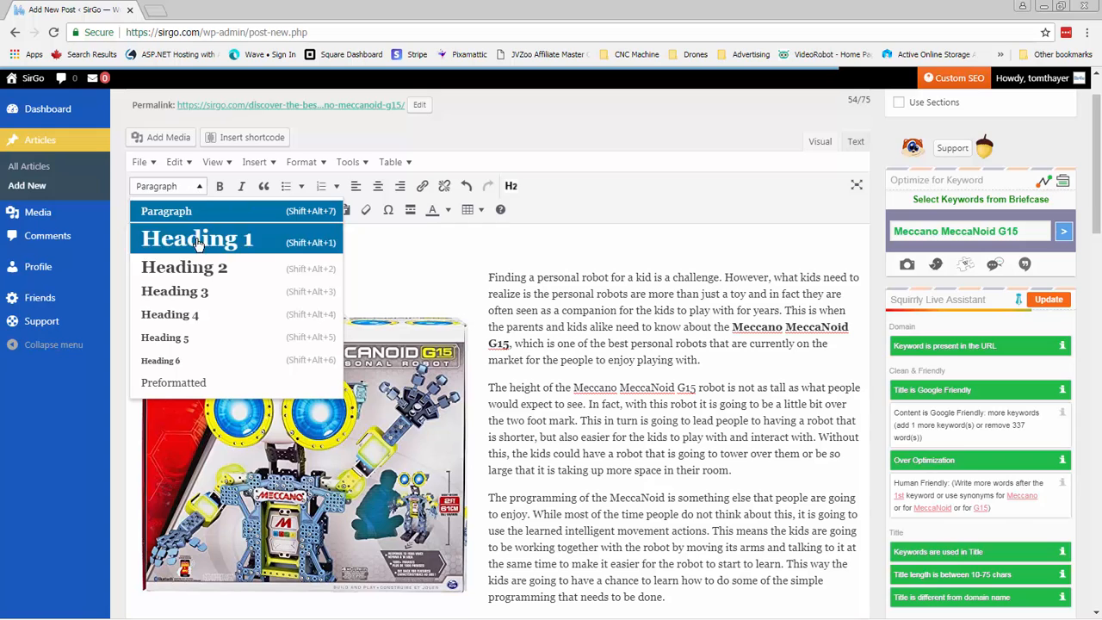
{"action": "left_click", "coordinate": [195, 275]}
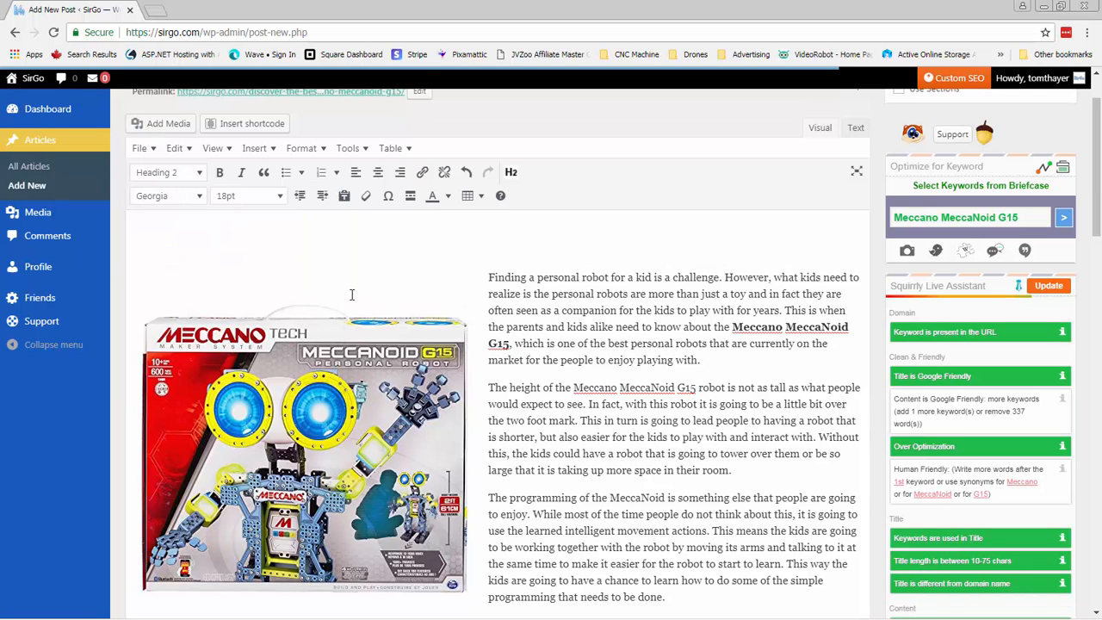
Write the heading "Check out this awesome Meccano MeccaNoid G15" and check the headline keyword recommendation.
{"action": "type", "text": "Check out this "}
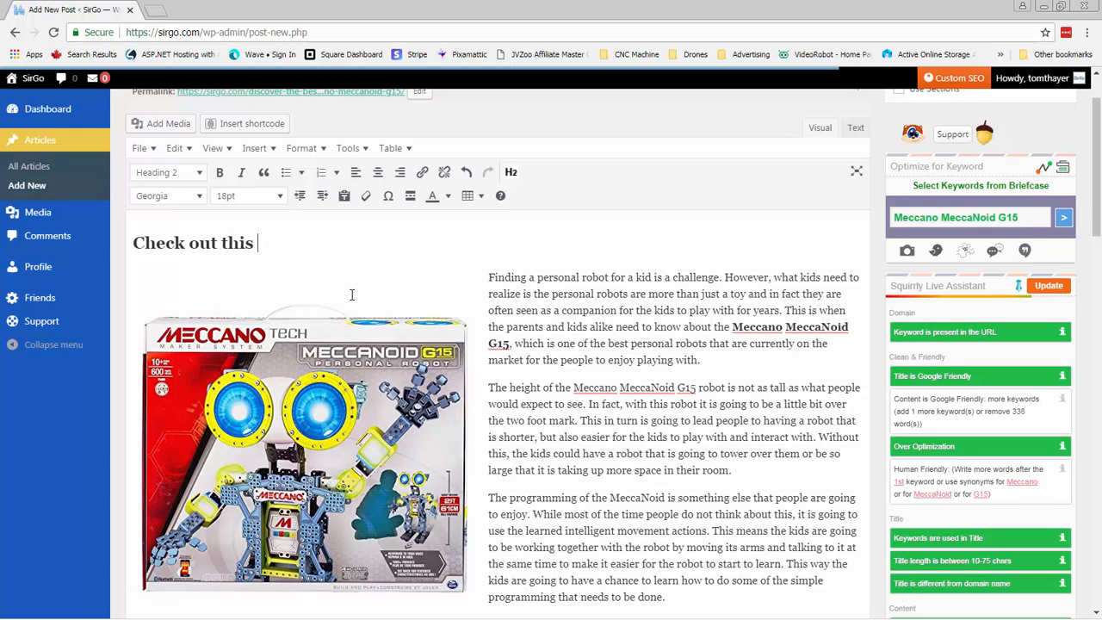
{"action": "type", "text": "awesome"}
{"action": "type", "text": "Meccano MeccaNoid G15"}
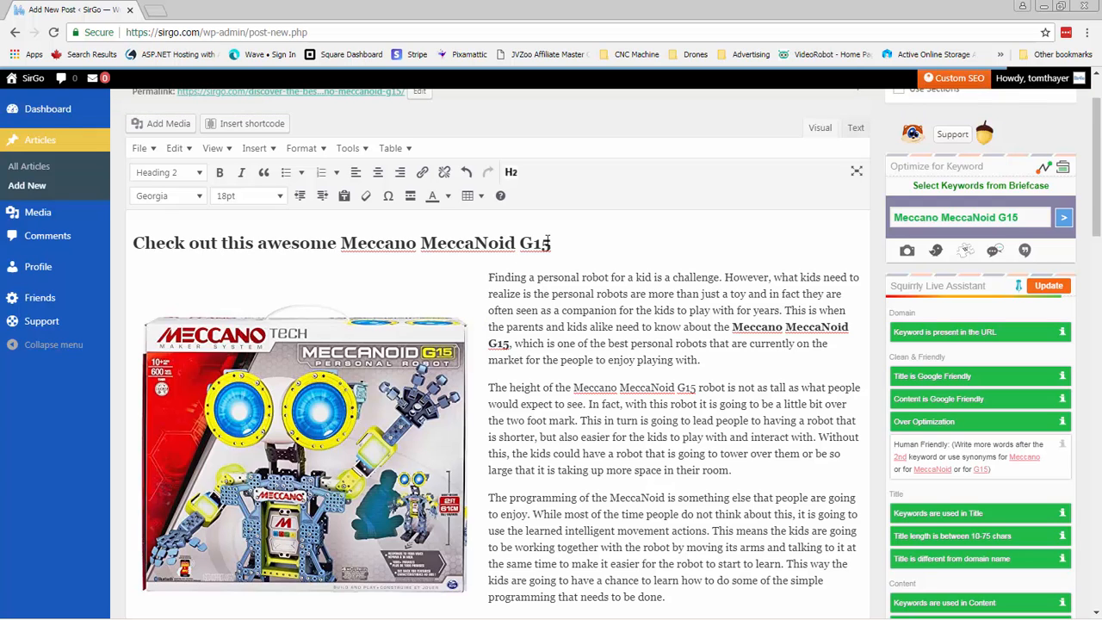
{"action": "left_click_drag", "start_coordinate": [558, 242], "coordinate": [121, 242]}
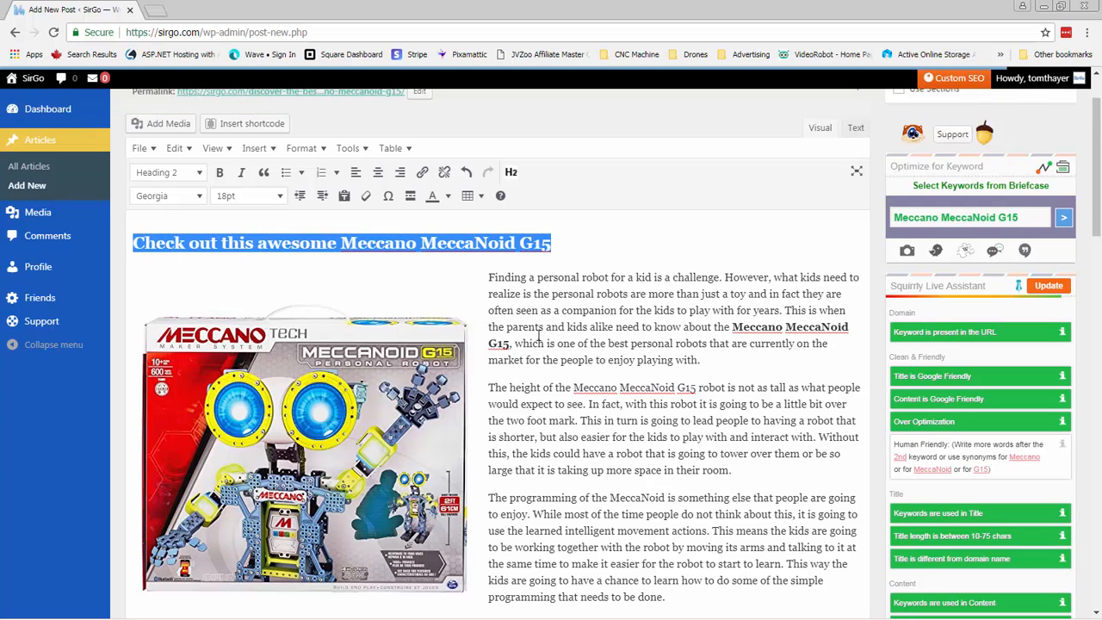
{"action": "scroll", "coordinate": [761, 416], "scroll_direction": "down", "scroll_amount": 3}
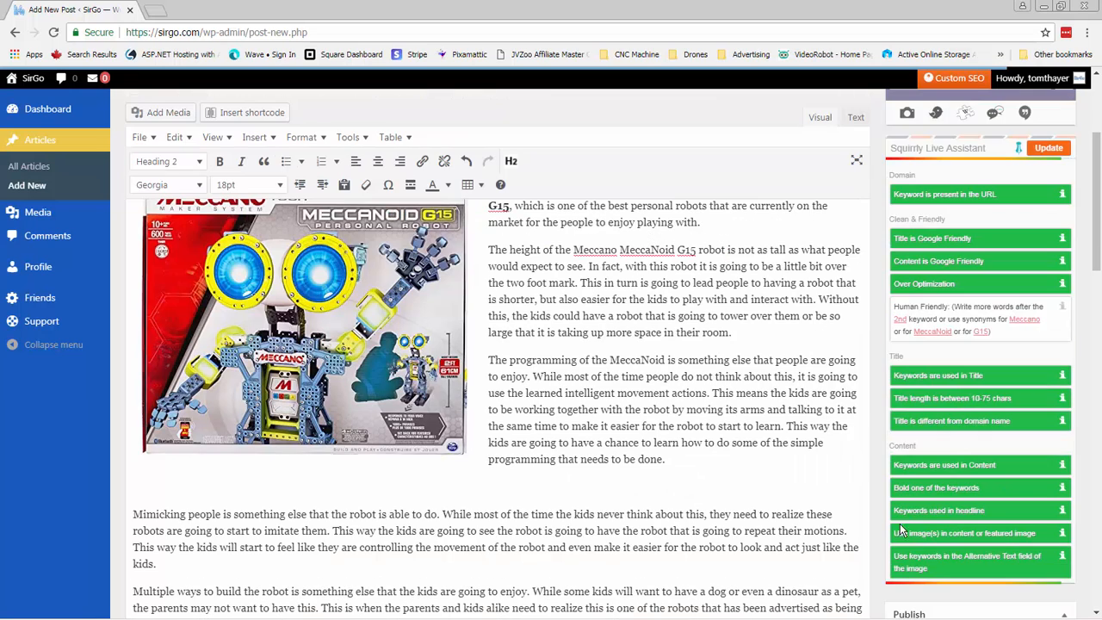
Move the paragraph beginning "The height of the Meccano MeccaNoid G15" below the paragraph about programming the robot.
{"action": "scroll", "coordinate": [870, 385], "scroll_direction": "up", "scroll_amount": 1}
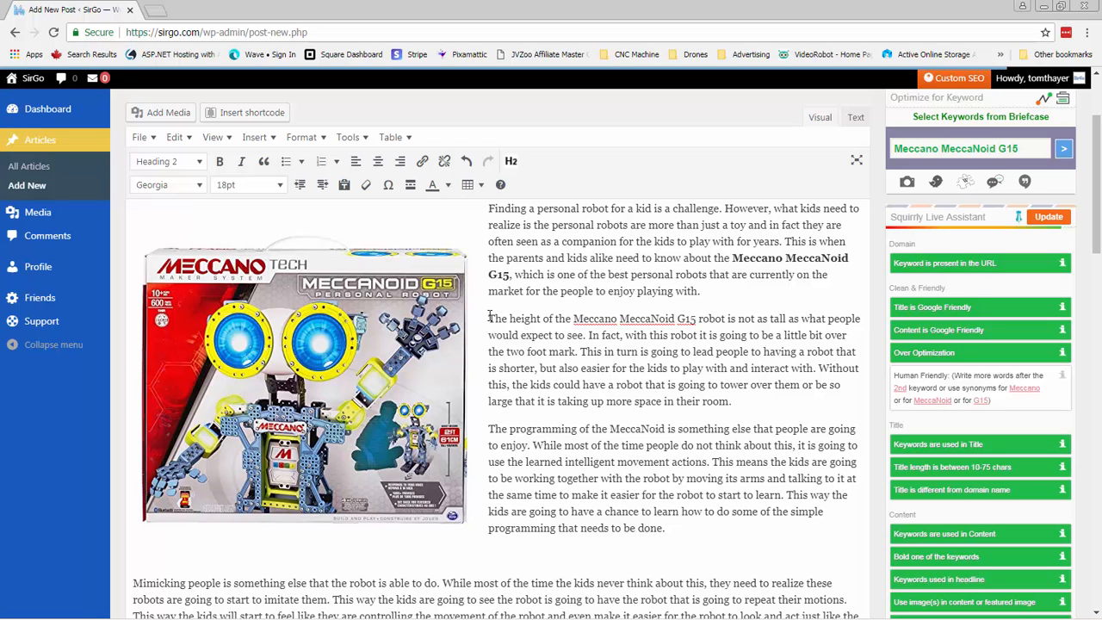
{"action": "left_click_drag", "start_coordinate": [490, 316], "coordinate": [744, 405]}
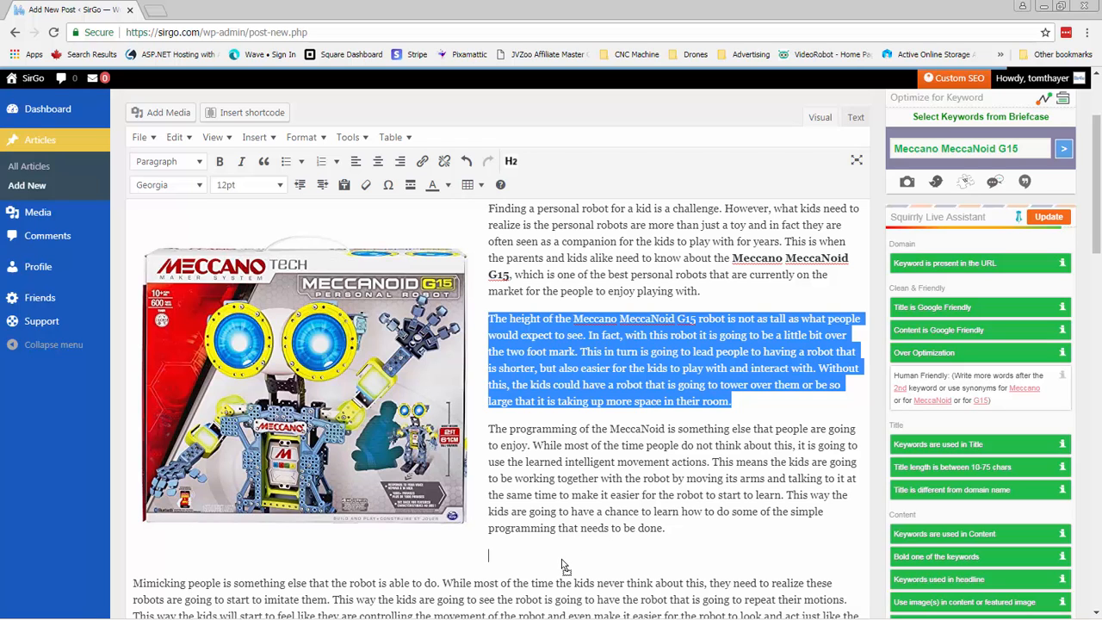
{"action": "left_click_drag", "start_coordinate": [562, 566], "coordinate": [562, 566]}
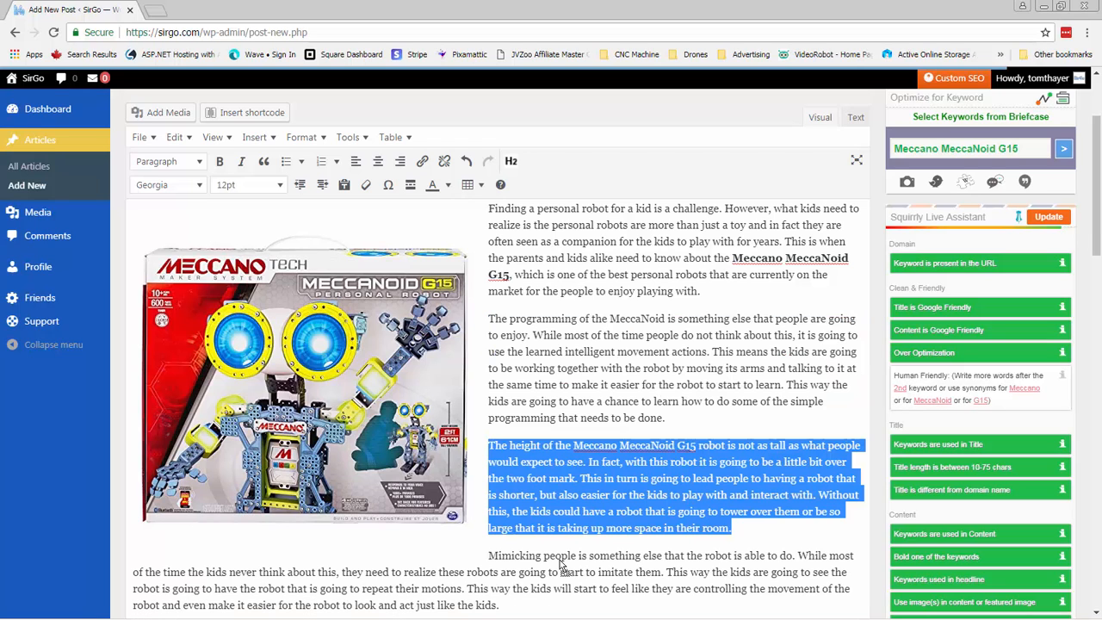
{"action": "left_click", "coordinate": [790, 521]}
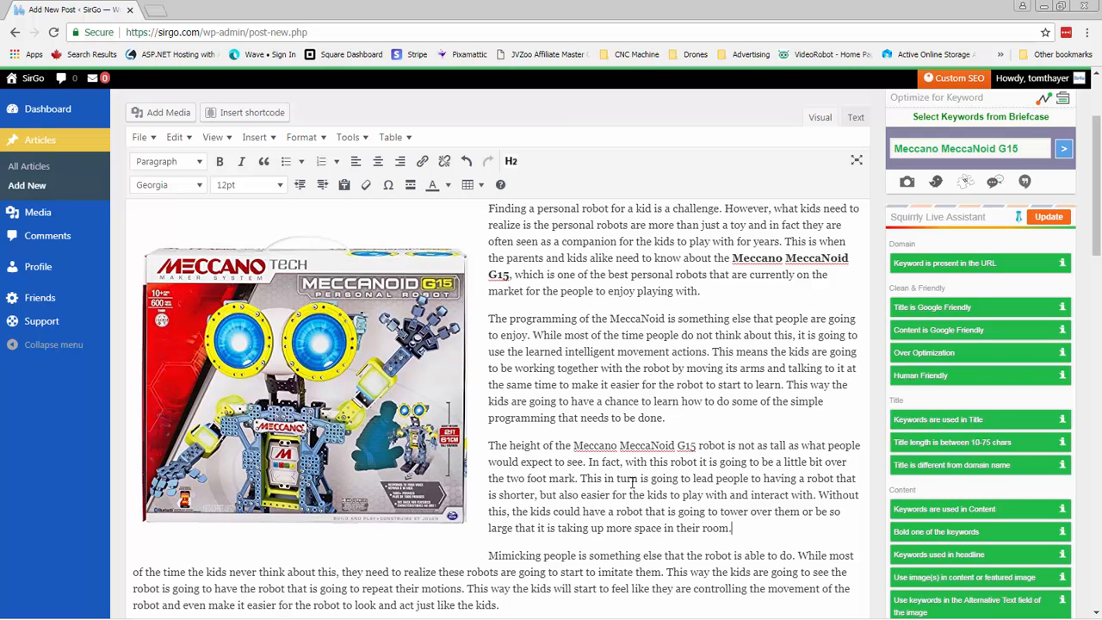
Review the article from its heading to the closing paragraph, along with the Live Assistant's recommendations.
{"action": "scroll", "coordinate": [633, 483], "scroll_direction": "down", "scroll_amount": 3}
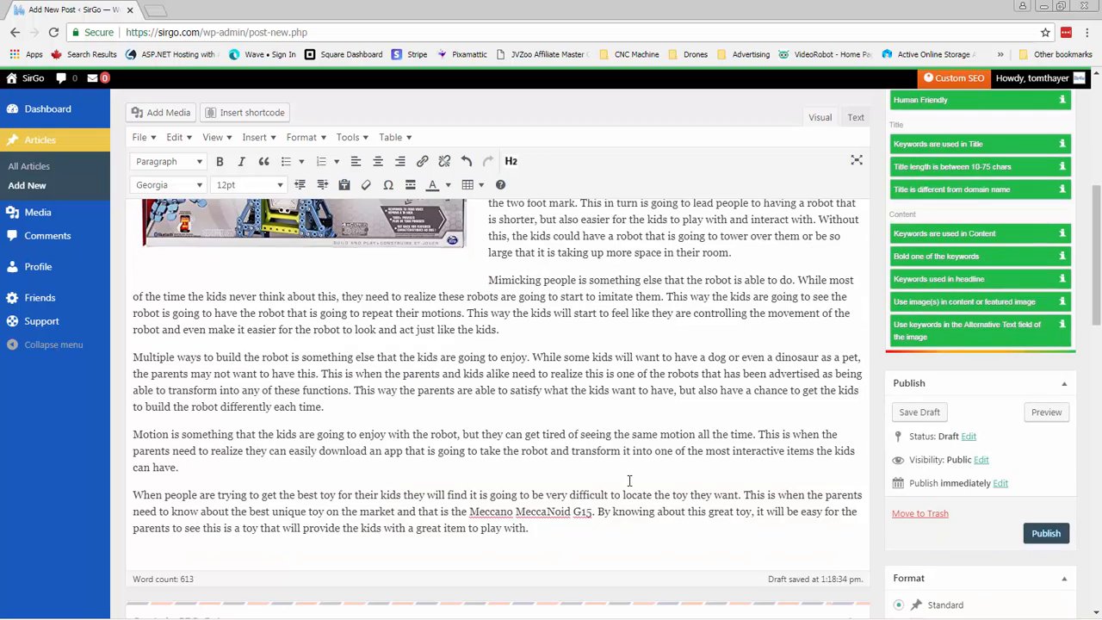
{"action": "scroll", "coordinate": [629, 480], "scroll_direction": "up", "scroll_amount": 5}
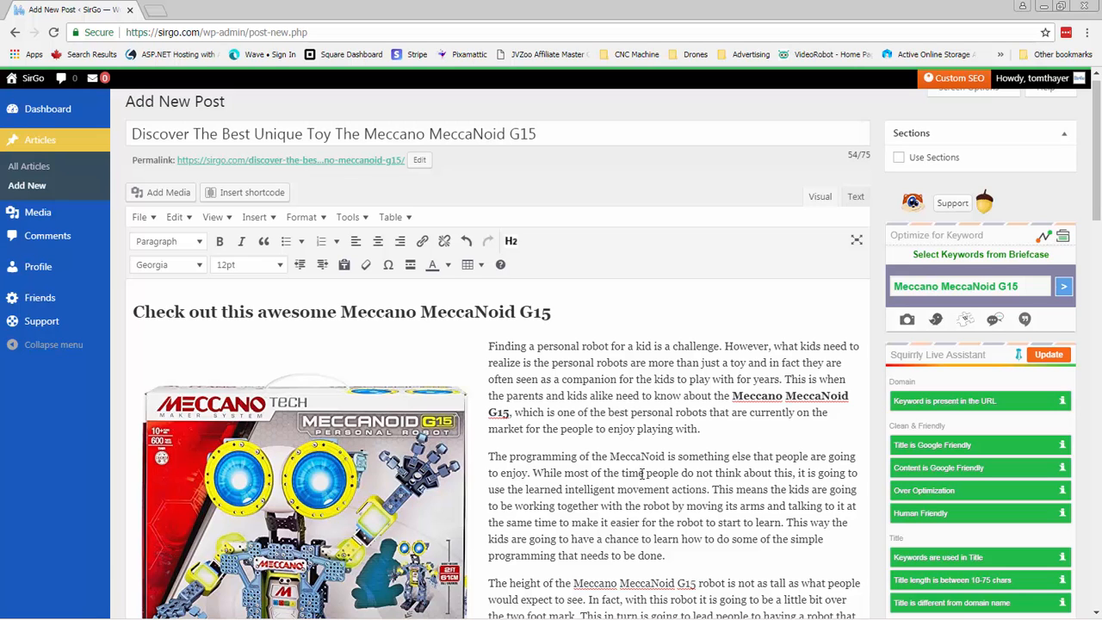
{"action": "scroll", "coordinate": [638, 472], "scroll_direction": "down", "scroll_amount": 3}
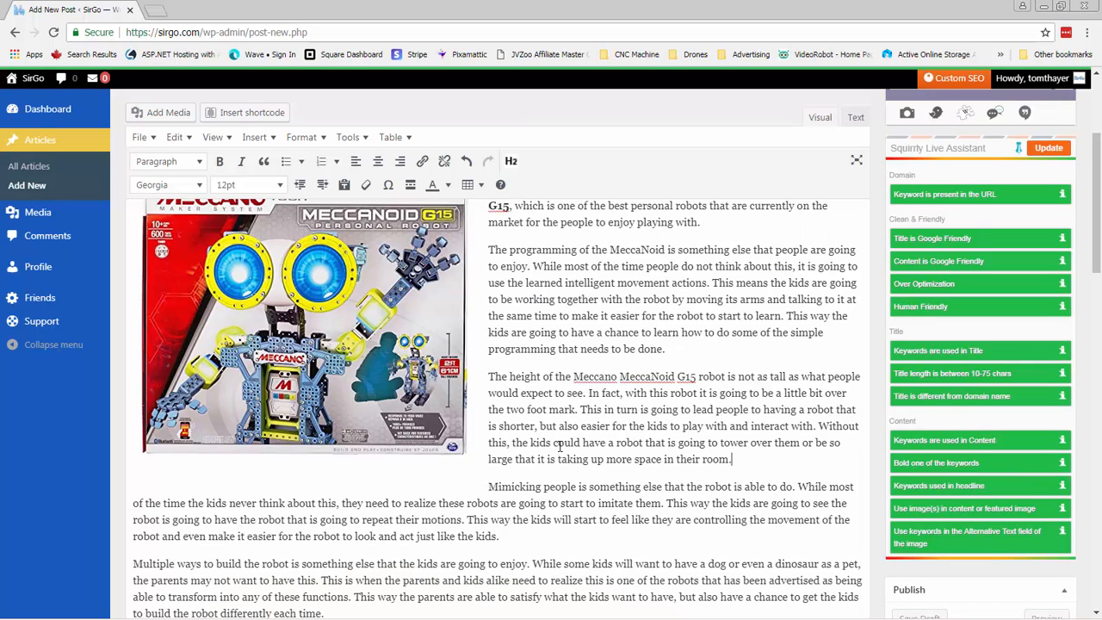
{"action": "scroll", "coordinate": [560, 446], "scroll_direction": "down", "scroll_amount": 1}
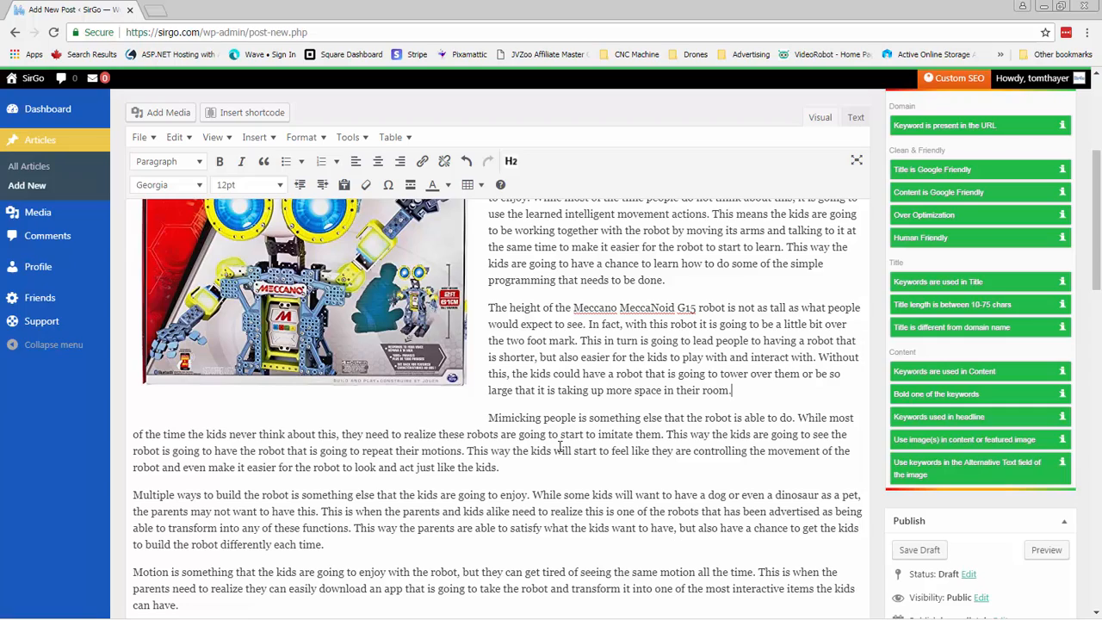
{"action": "scroll", "coordinate": [559, 446], "scroll_direction": "down", "scroll_amount": 5}
{"action": "scroll", "coordinate": [555, 440], "scroll_direction": "up", "scroll_amount": 2}
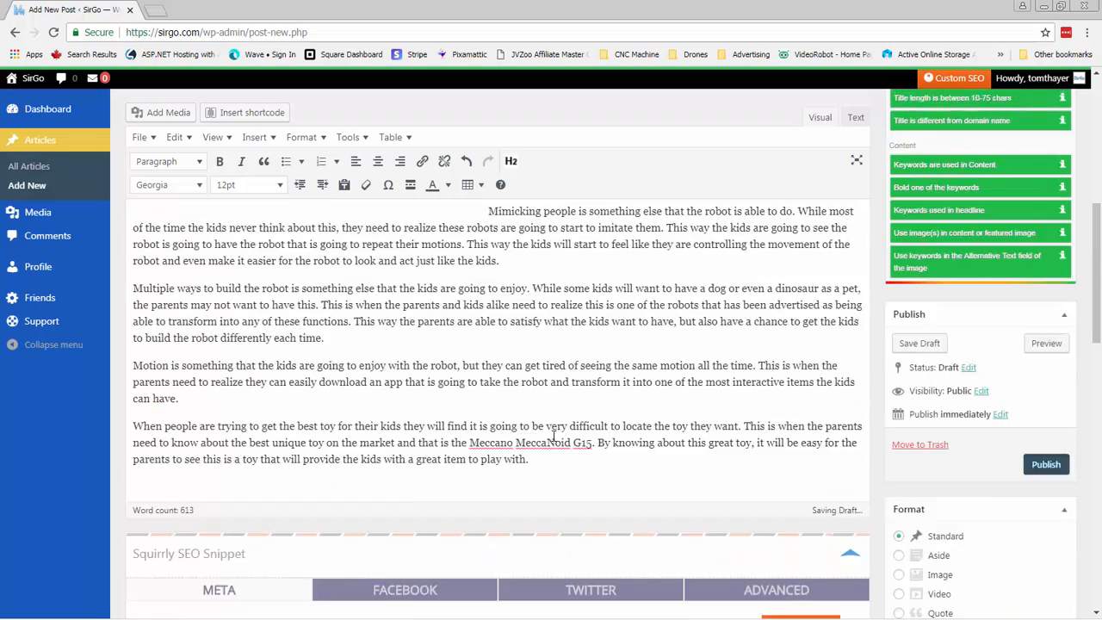
{"action": "scroll", "coordinate": [553, 431], "scroll_direction": "up", "scroll_amount": 10}
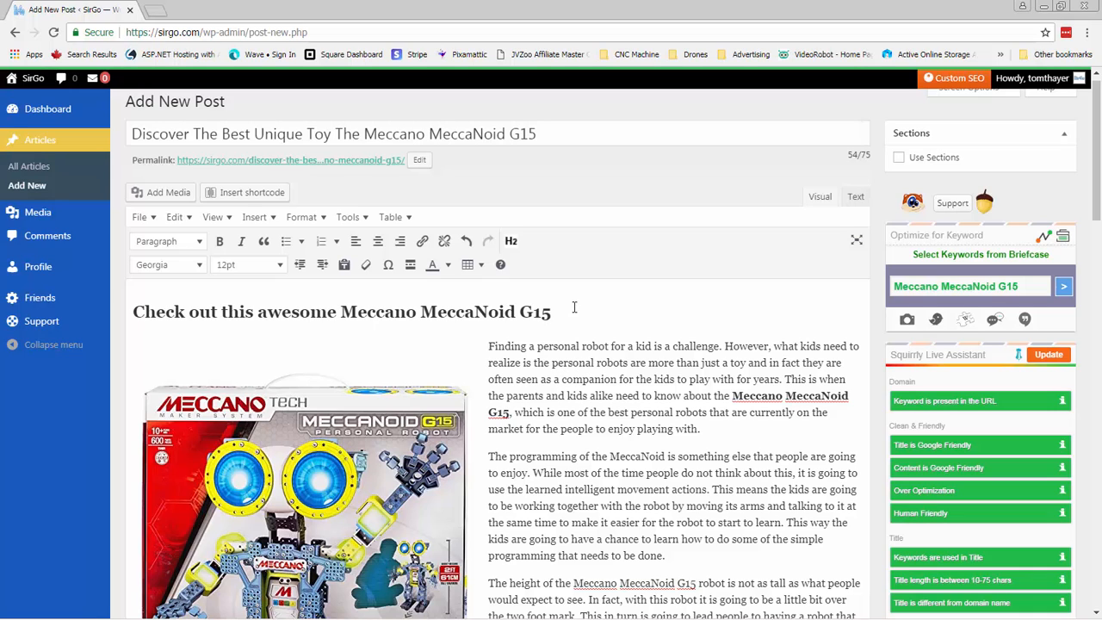
Select the article's heading, open amazon.com in a new browser tab and search for "Meccano MeccaNoid G15".
{"action": "left_click_drag", "start_coordinate": [560, 314], "coordinate": [131, 312]}
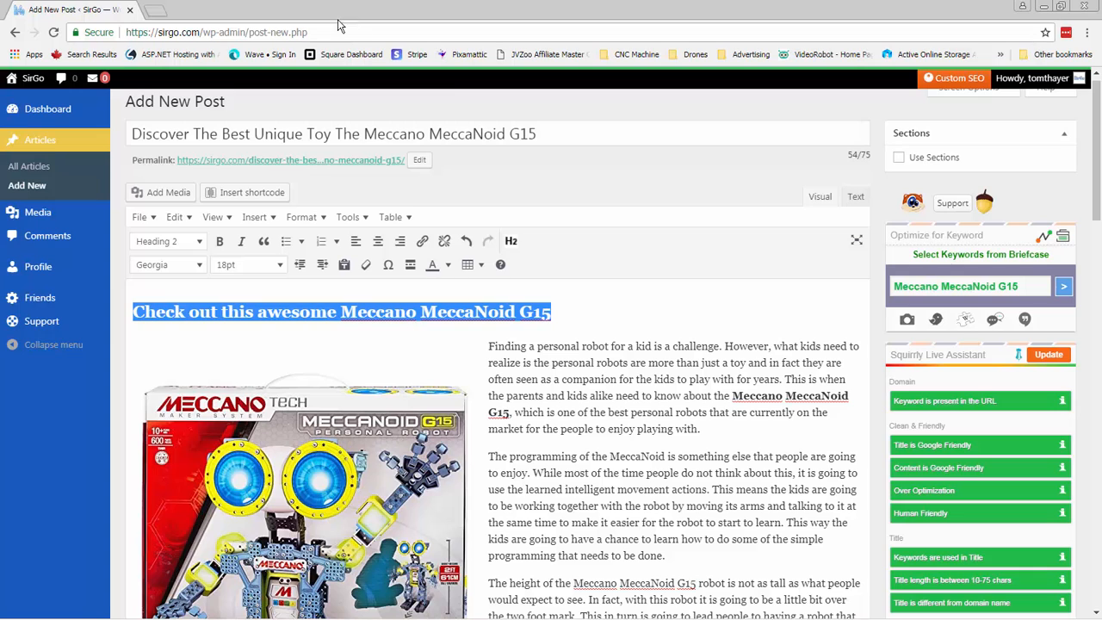
{"action": "left_click", "coordinate": [156, 12]}
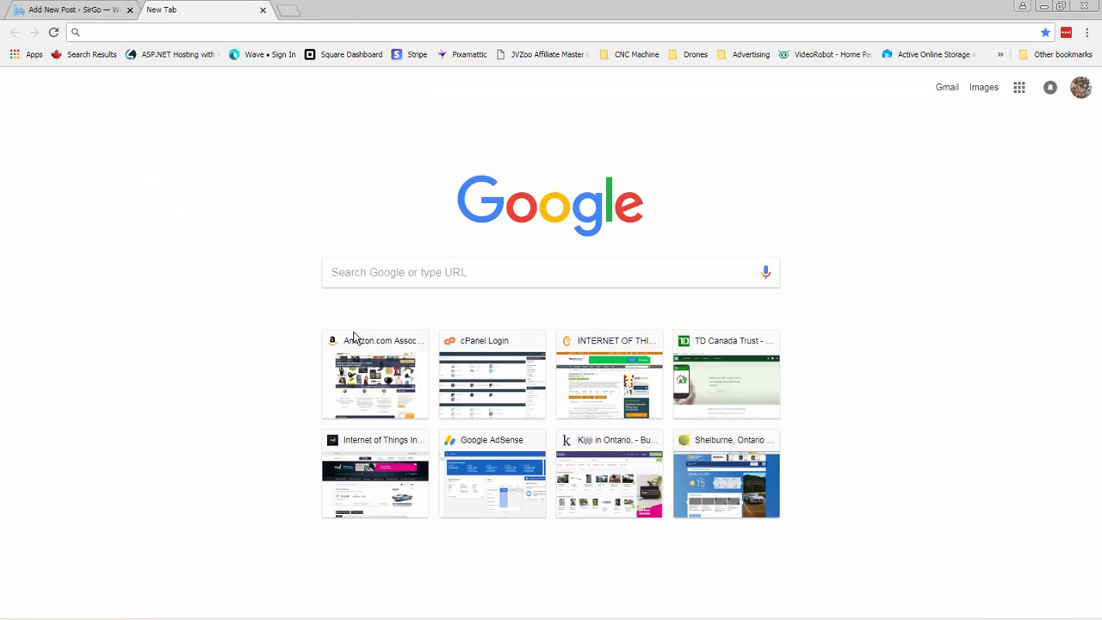
{"action": "type", "text": "ama"}
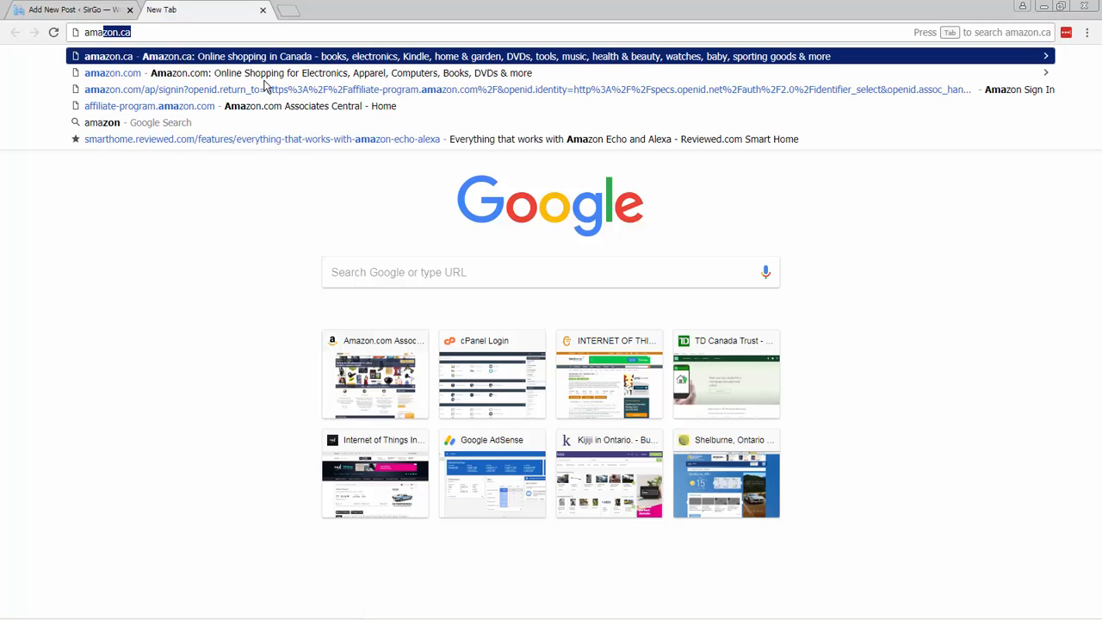
{"action": "type", "text": "zon.com"}
{"action": "key", "text": "Return"}
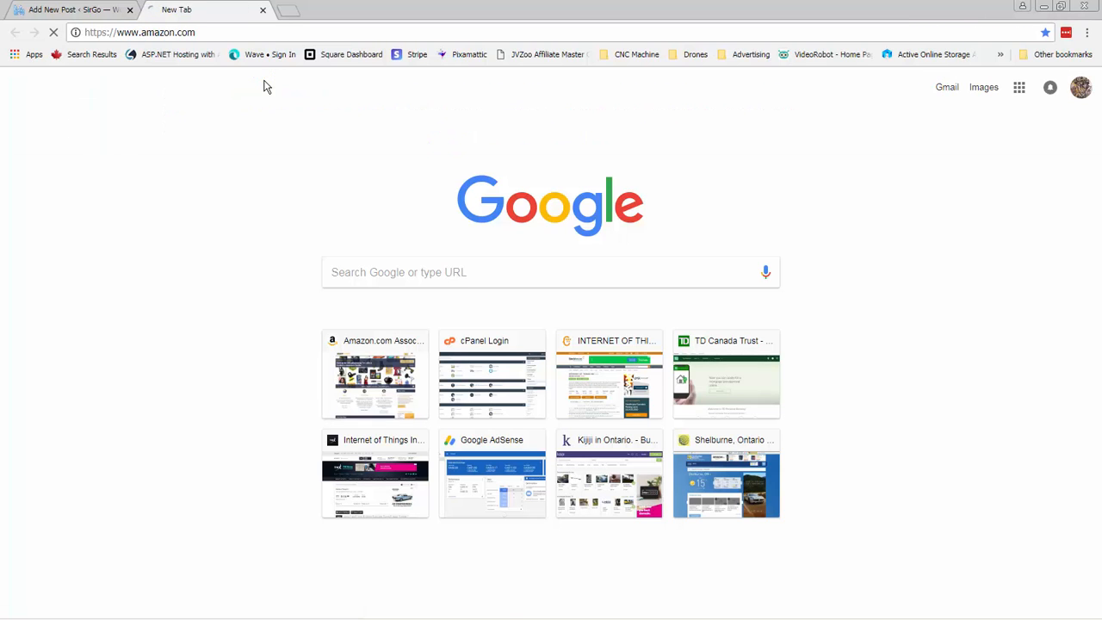
{"action": "left_click", "coordinate": [228, 150]}
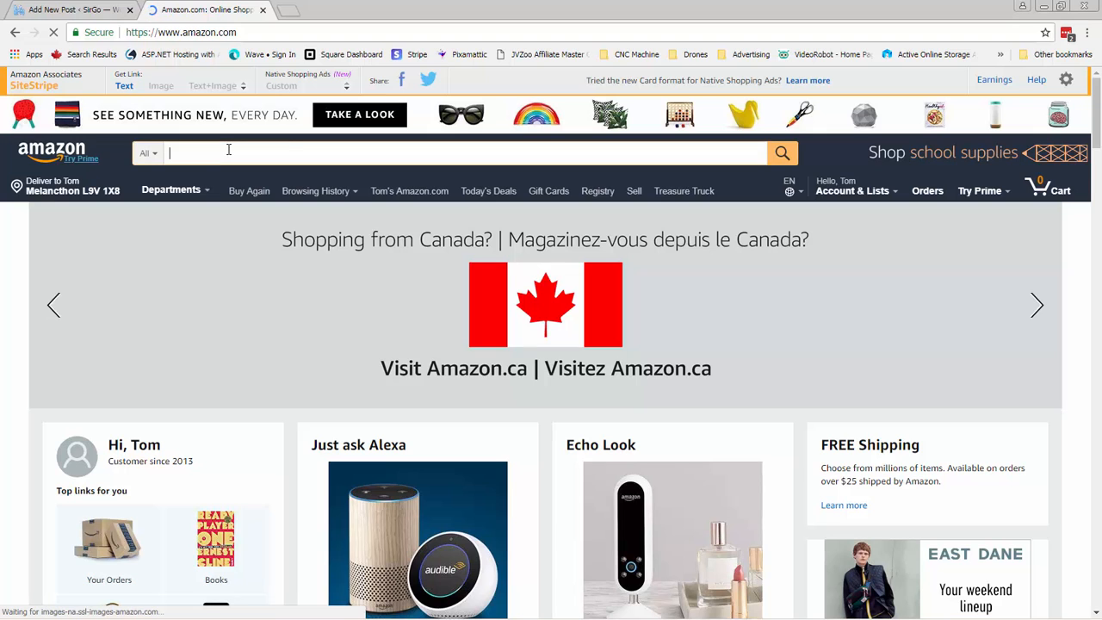
{"action": "type", "text": "Meccano MeccaNoid G15"}
{"action": "key", "text": "Return"}
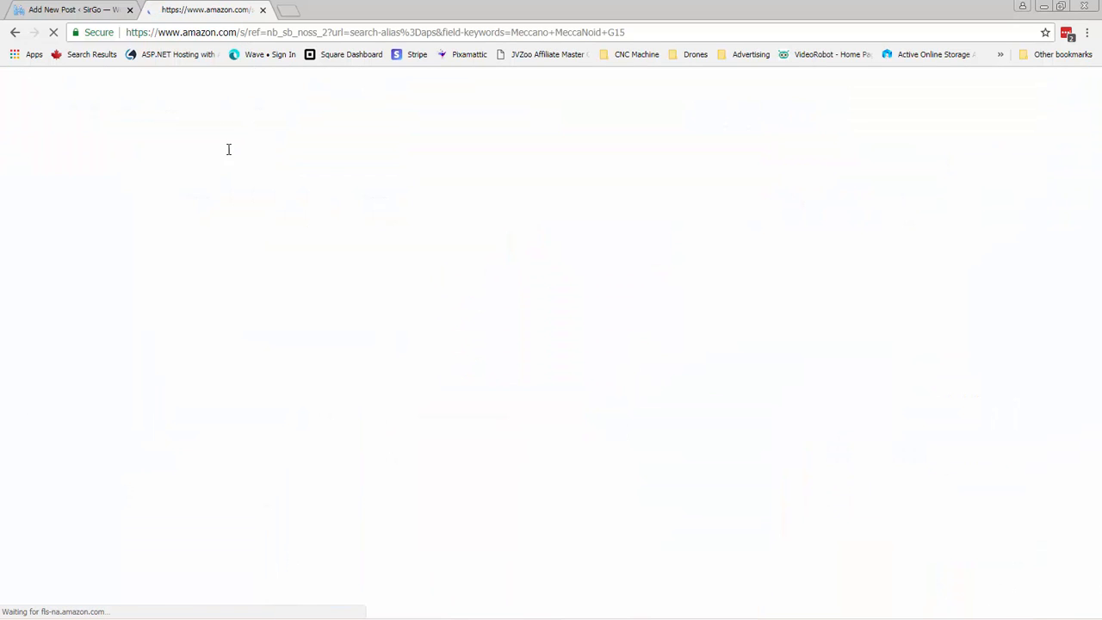
Open the Meccano-Erector Meccanoid G15 product page and copy its web address only up to "/dp/B00TY40EKO".
{"action": "scroll", "coordinate": [359, 312], "scroll_direction": "down", "scroll_amount": 1}
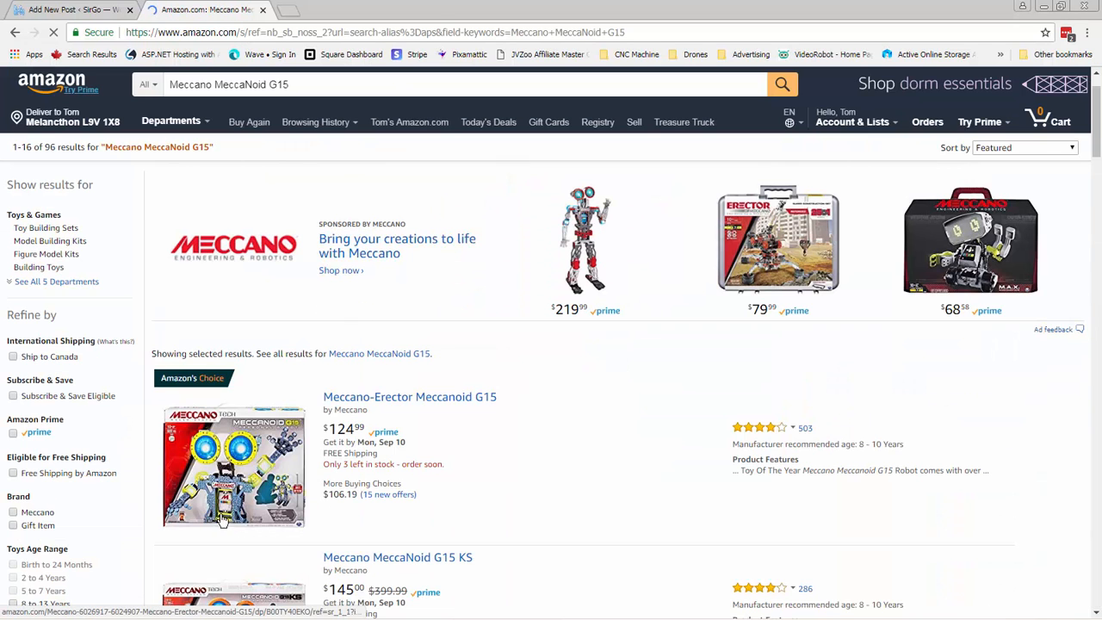
{"action": "left_click", "coordinate": [250, 493]}
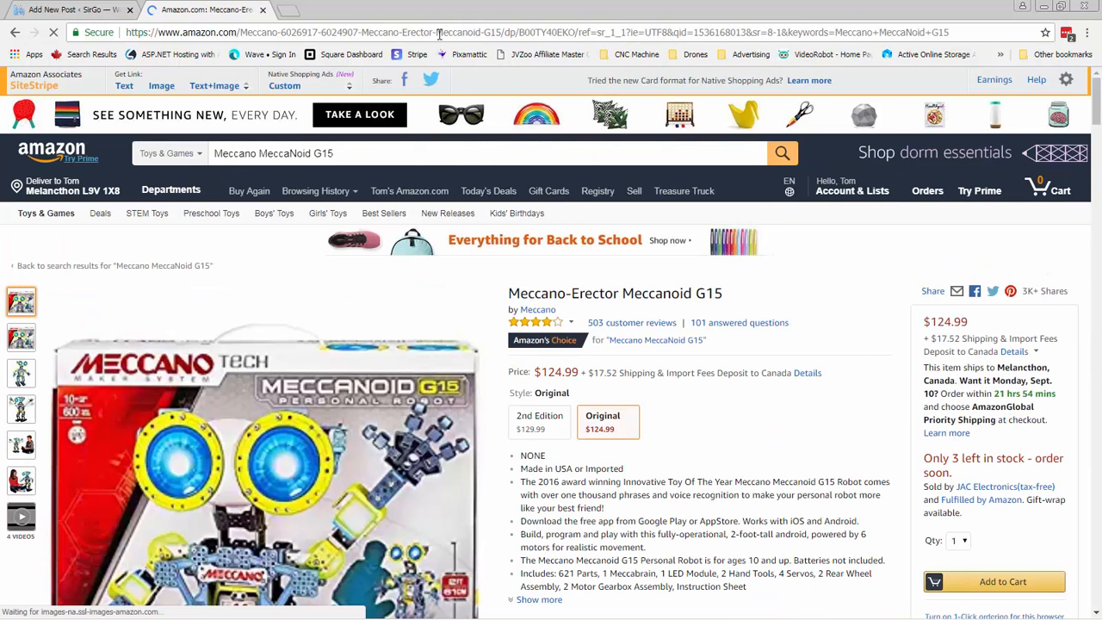
{"action": "left_click", "coordinate": [361, 32]}
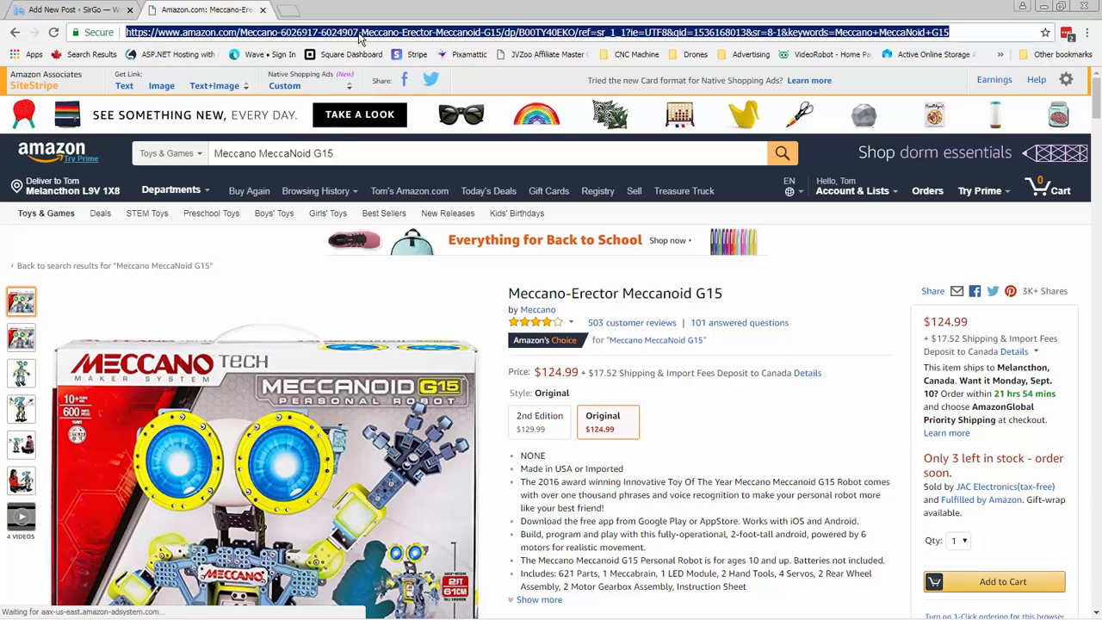
{"action": "left_click", "coordinate": [577, 32]}
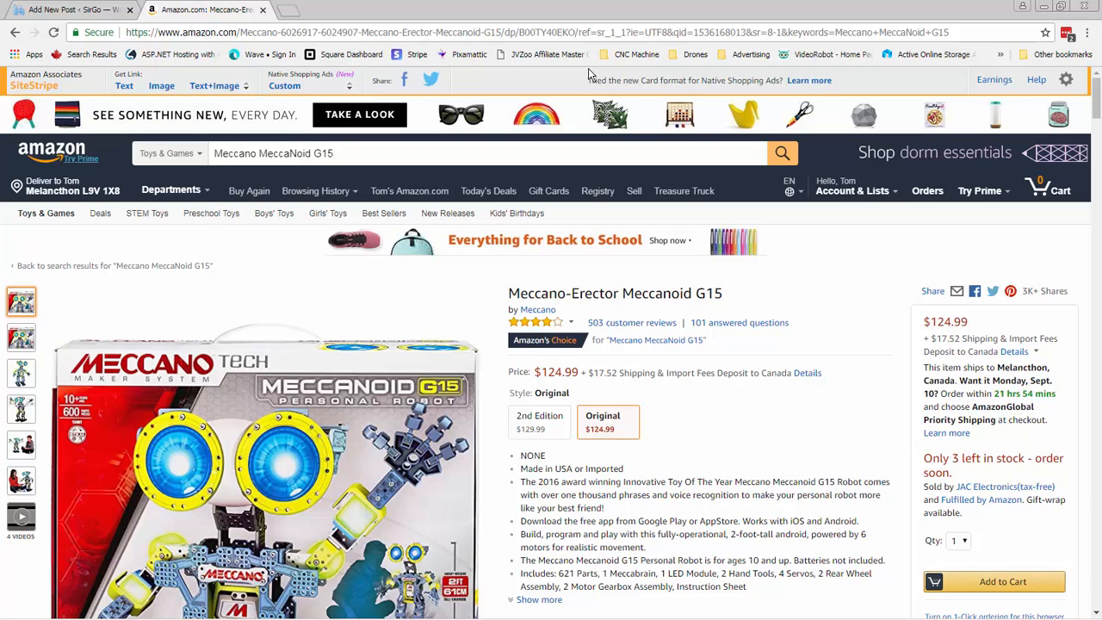
{"action": "key", "text": "shift+Home"}
{"action": "key", "text": "ctrl+c"}
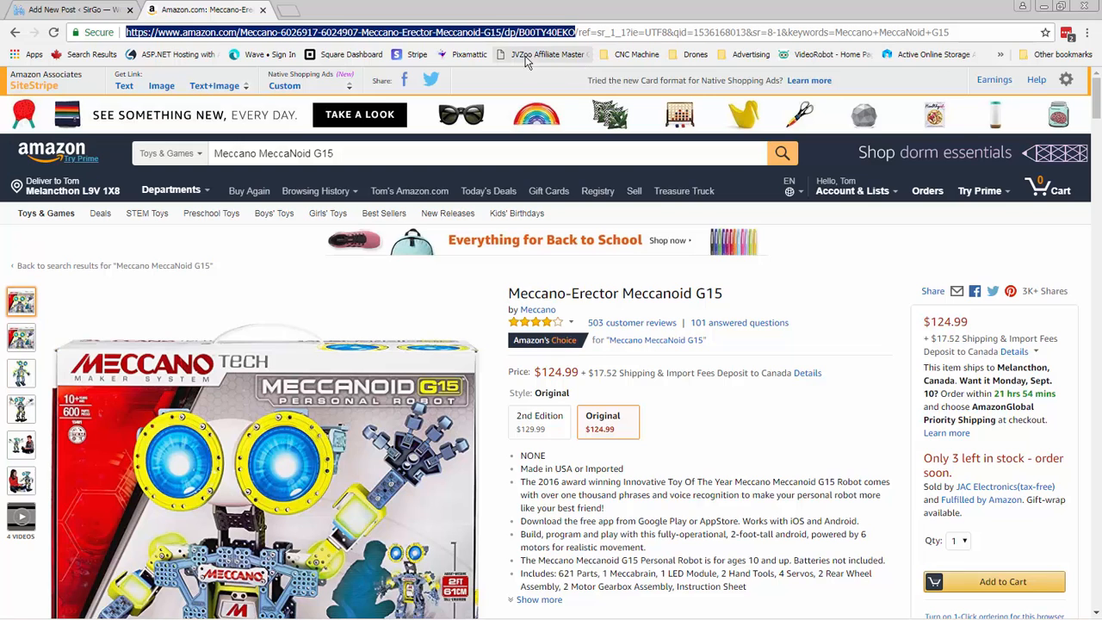
Link the selected article heading to the copied Amazon product address ending in "/dp/B00TY40EKO" and make it open in a new tab.
{"action": "left_click", "coordinate": [87, 12]}
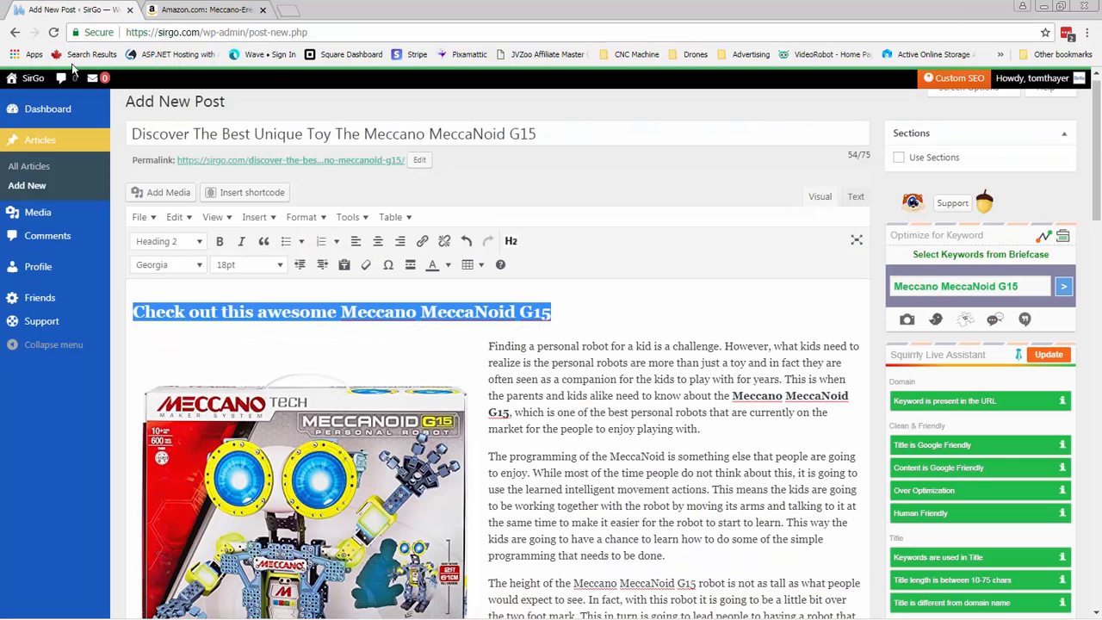
{"action": "left_click", "coordinate": [422, 245]}
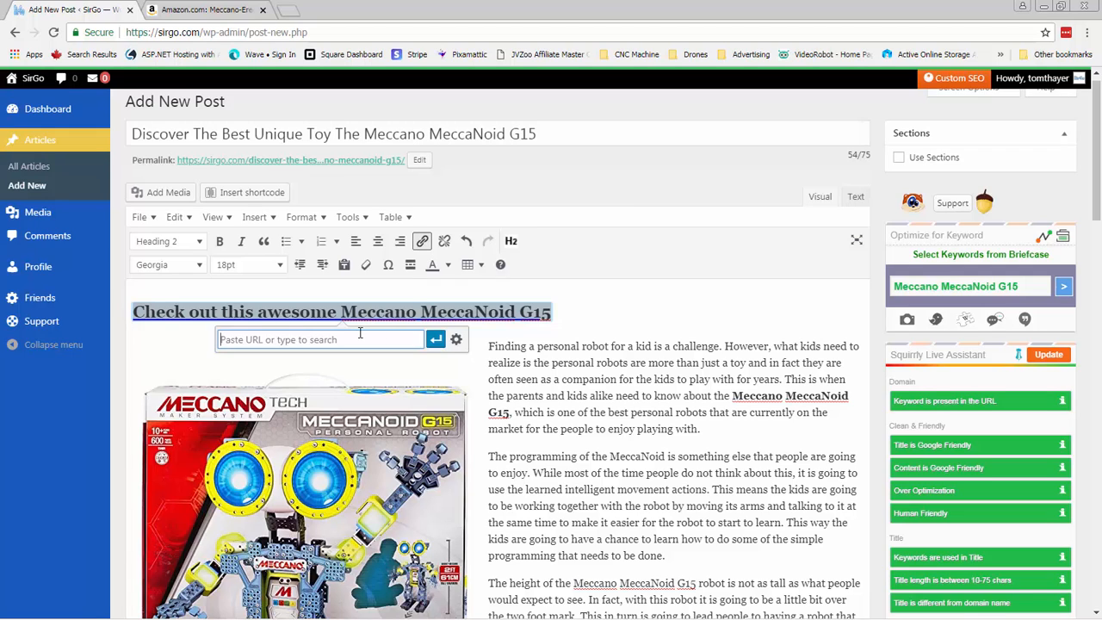
{"action": "type", "text": "https://www.amazon.com/Meccano-Erector-Meccanoid-G15/dp/B00TY40EKO"}
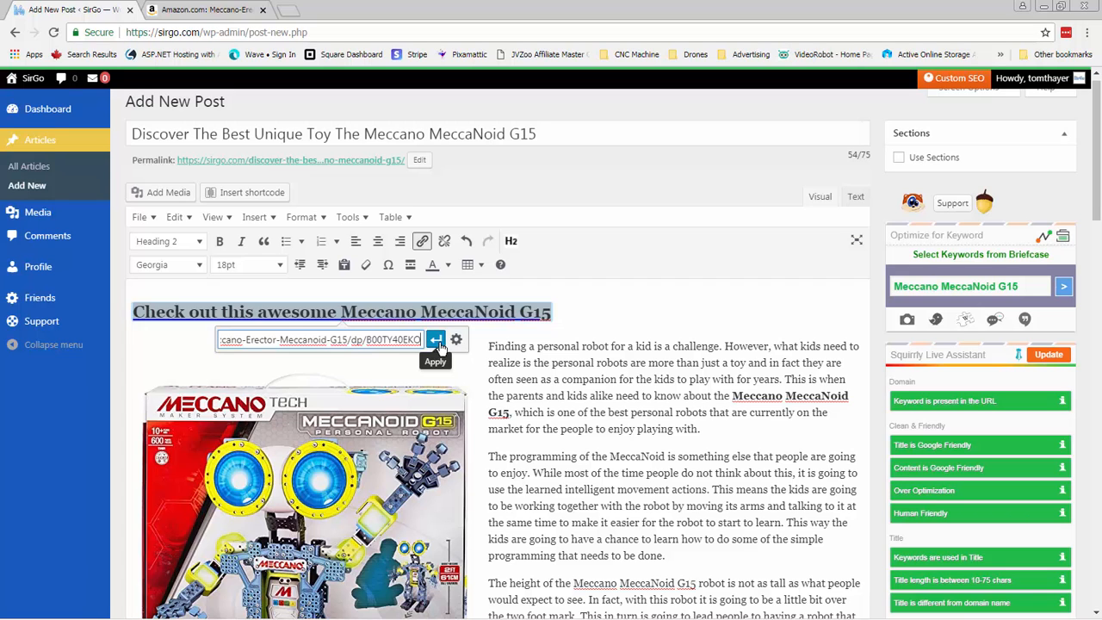
{"action": "left_click", "coordinate": [457, 341]}
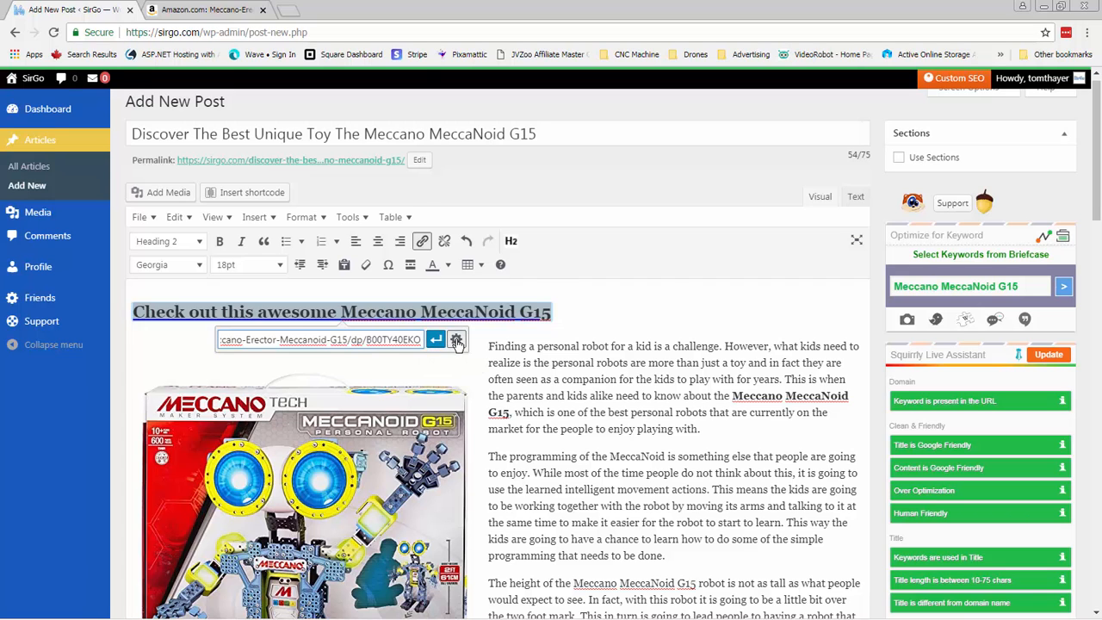
{"action": "left_click", "coordinate": [456, 276]}
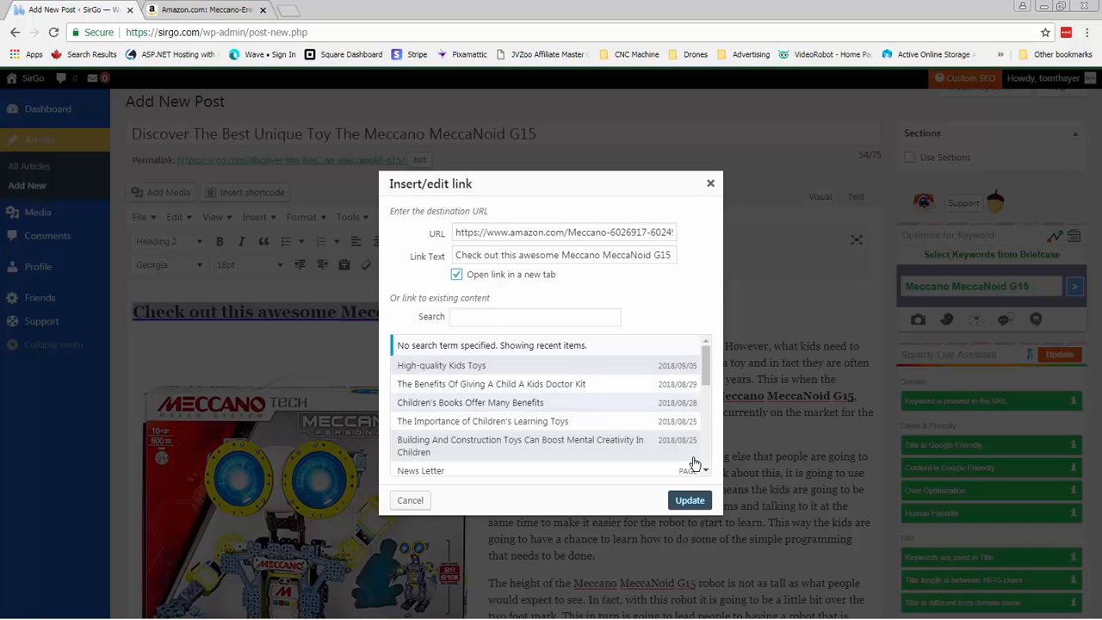
{"action": "left_click", "coordinate": [693, 503]}
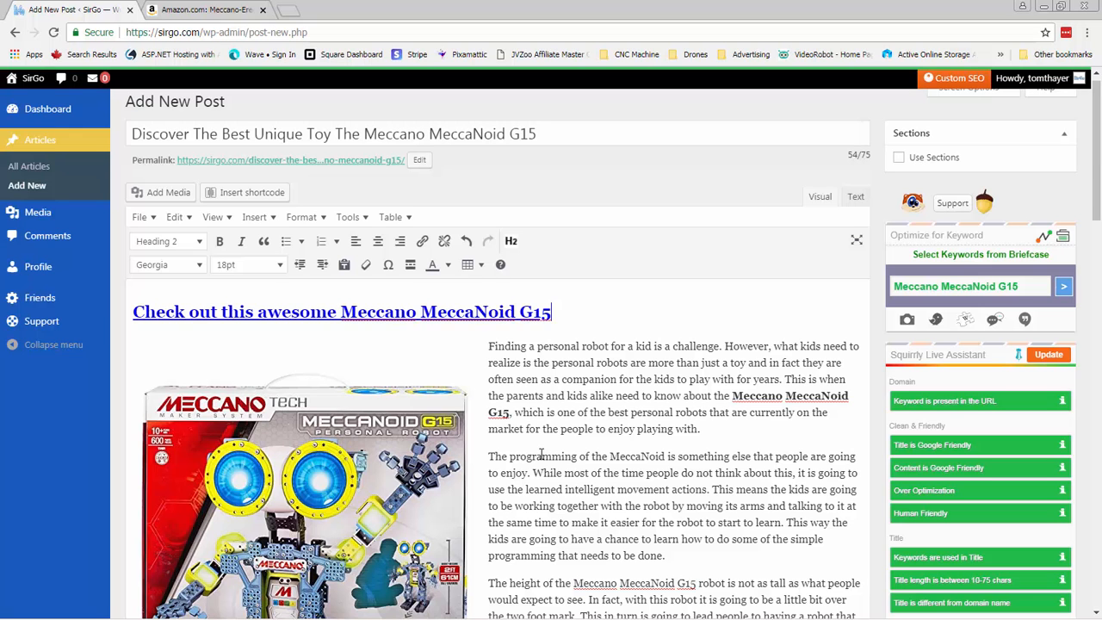
Get the SiteStripe text link for the Amazon product page as a full link and examine its affiliate tag.
{"action": "left_click", "coordinate": [200, 11]}
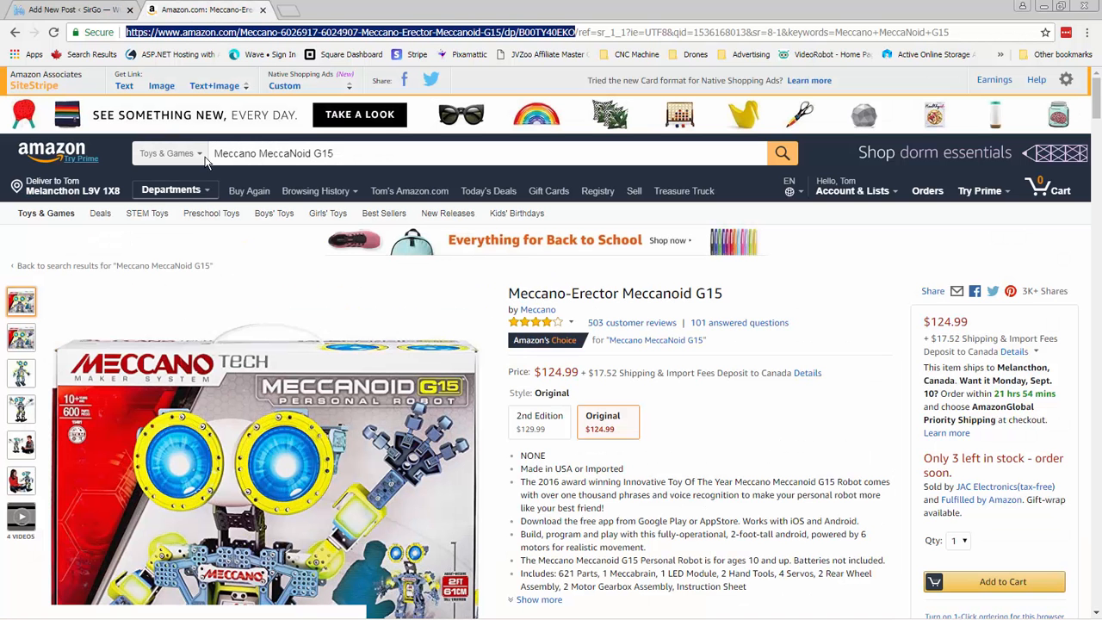
{"action": "left_click", "coordinate": [126, 89]}
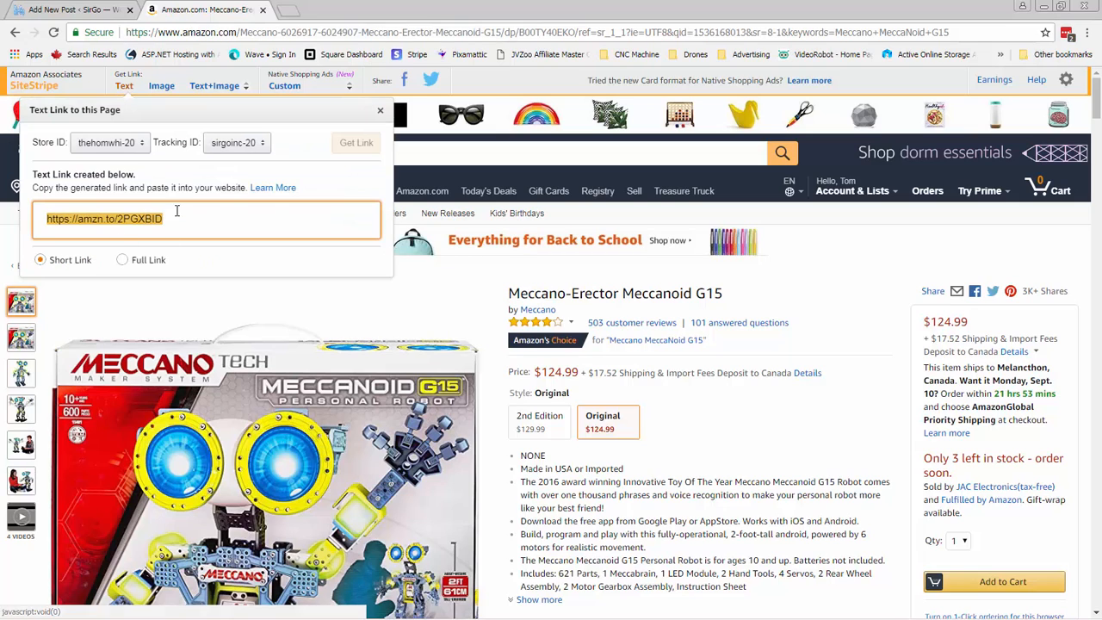
{"action": "left_click", "coordinate": [125, 260]}
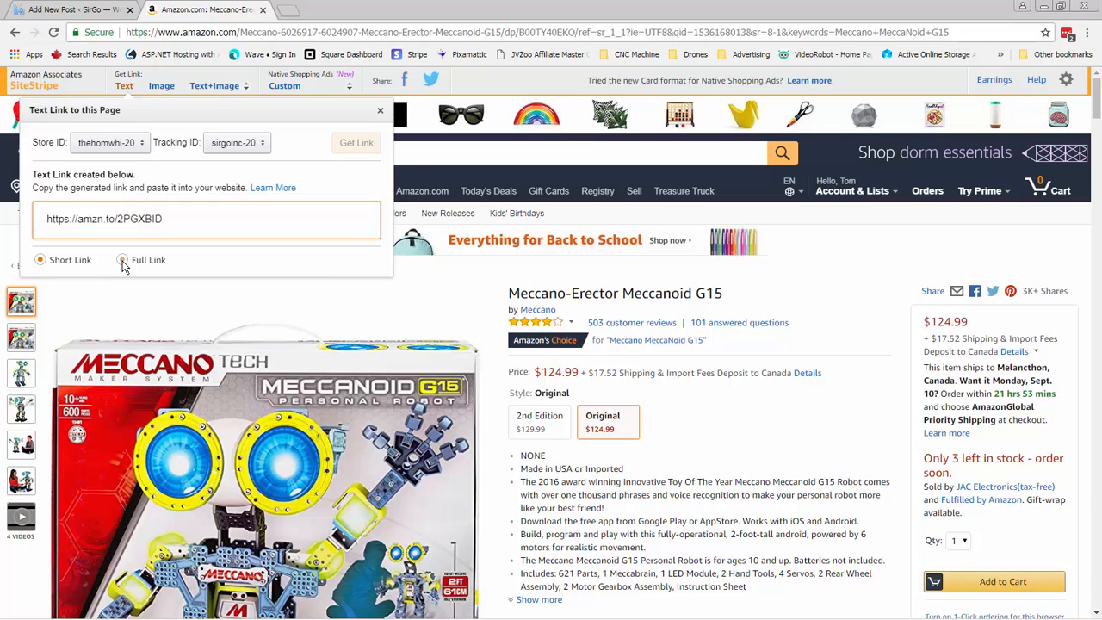
{"action": "left_click", "coordinate": [248, 226]}
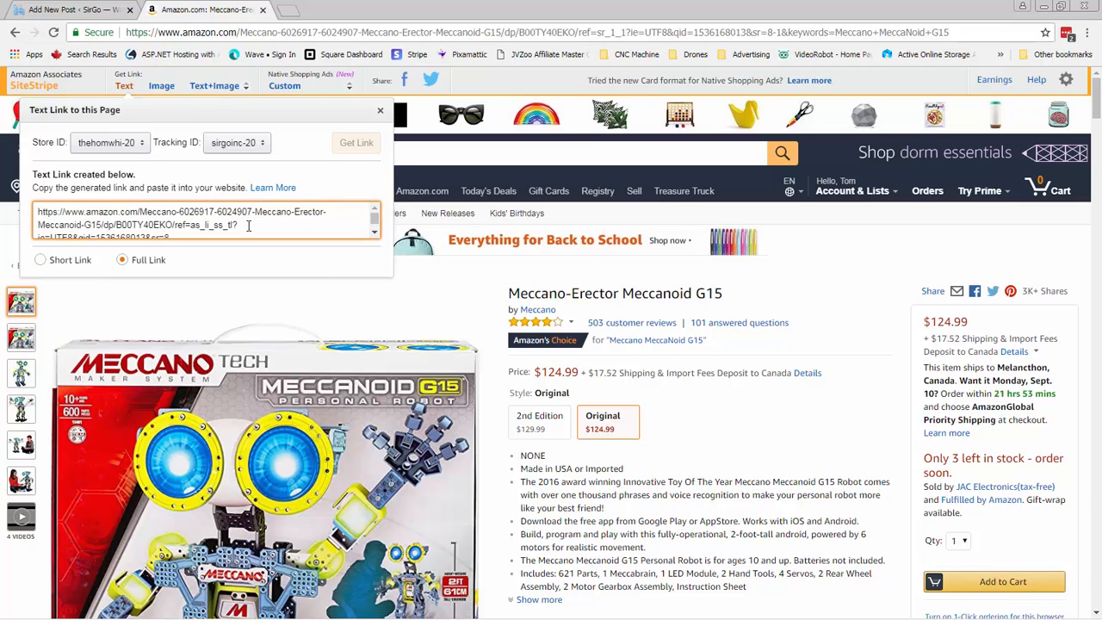
{"action": "scroll", "coordinate": [248, 226], "scroll_direction": "down", "scroll_amount": 1}
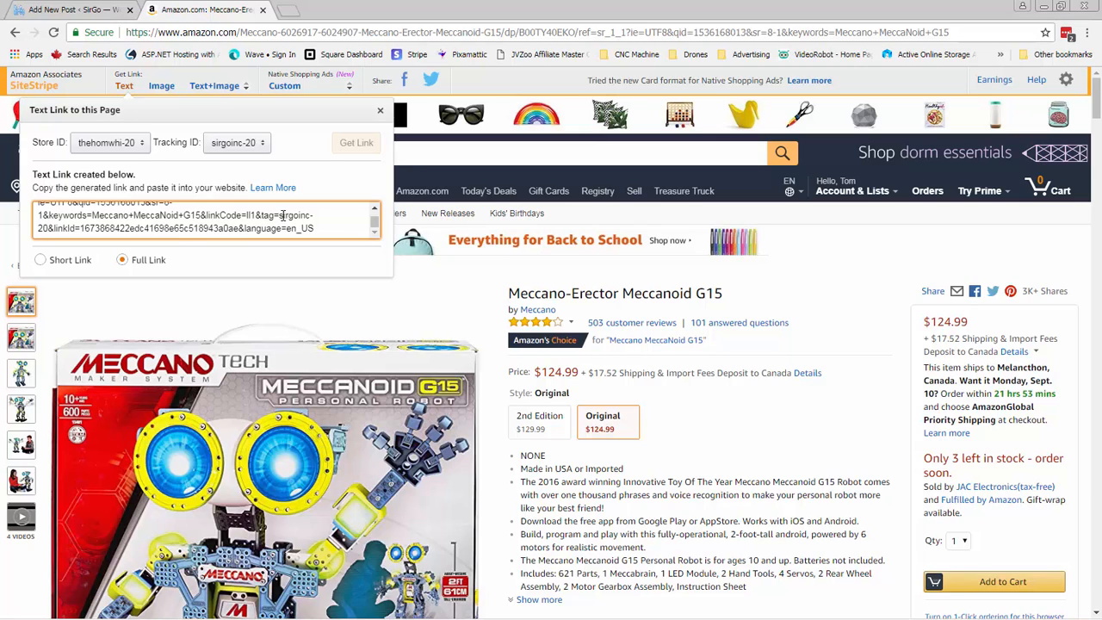
{"action": "left_click_drag", "start_coordinate": [280, 216], "coordinate": [50, 228]}
{"action": "left_click", "coordinate": [224, 224]}
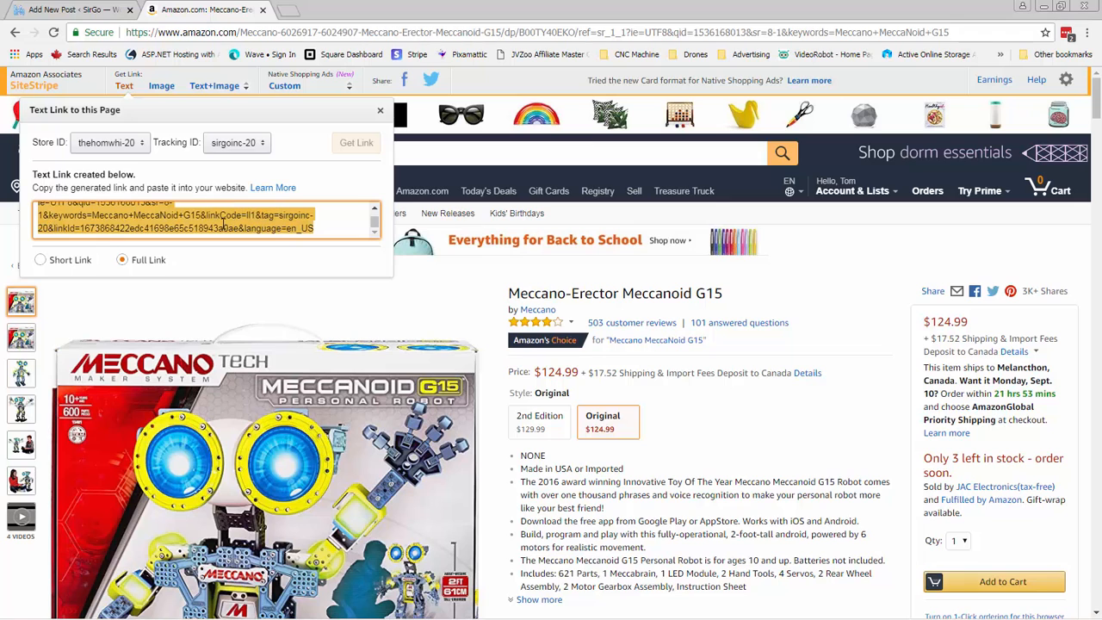
{"action": "left_click", "coordinate": [380, 111]}
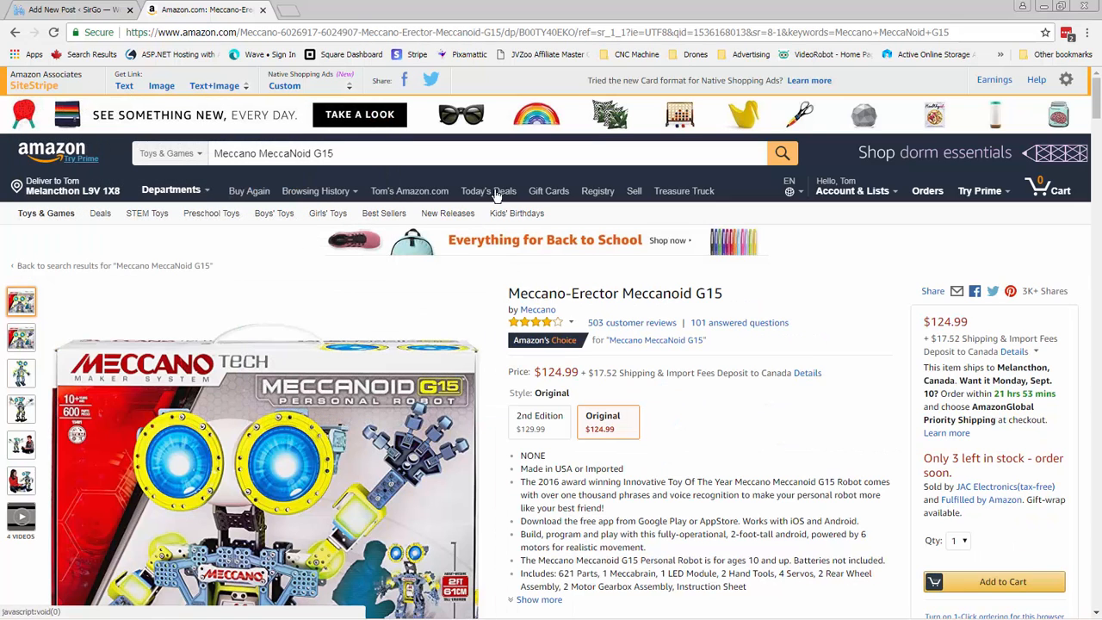
Link the robot box image in the article to the copied Amazon product address as a custom URL that opens in a new tab.
{"action": "left_click", "coordinate": [86, 11]}
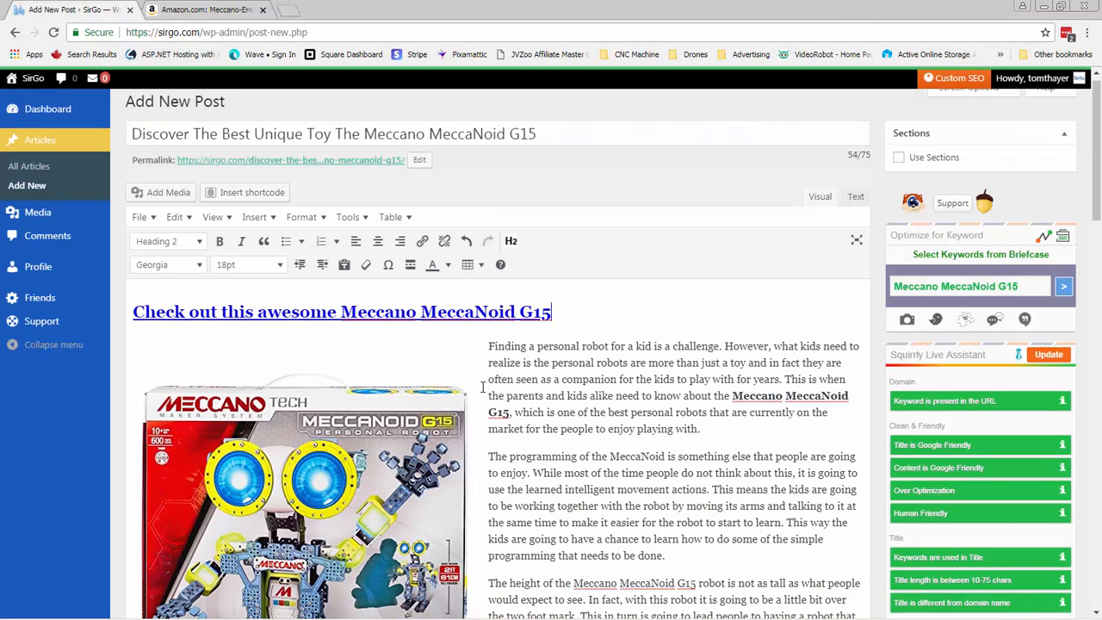
{"action": "scroll", "coordinate": [482, 388], "scroll_direction": "down", "scroll_amount": 2}
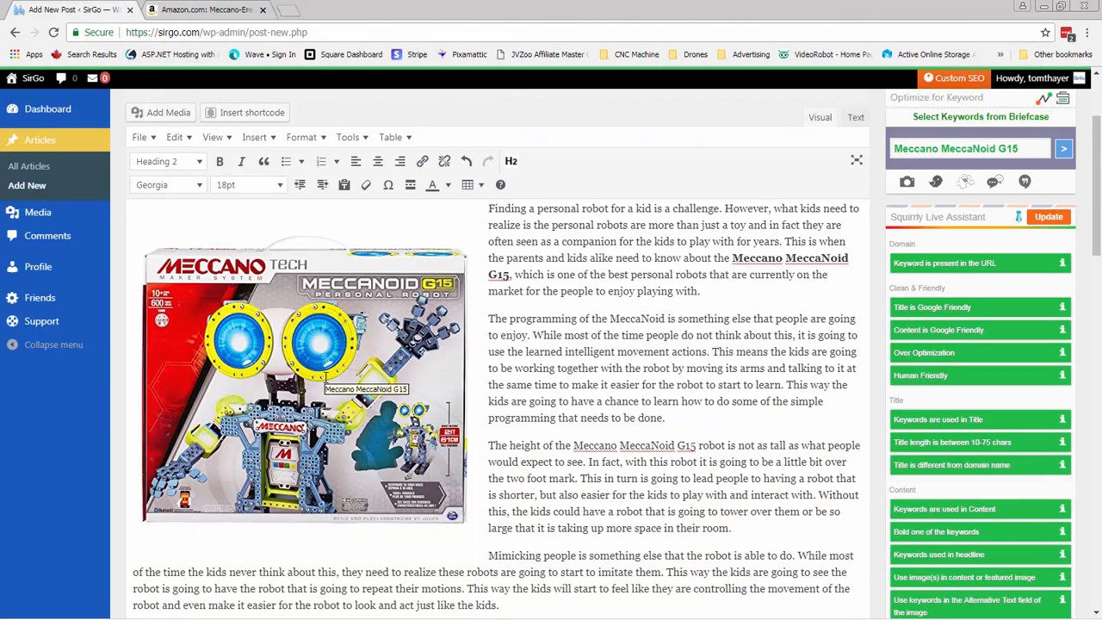
{"action": "left_click", "coordinate": [328, 378]}
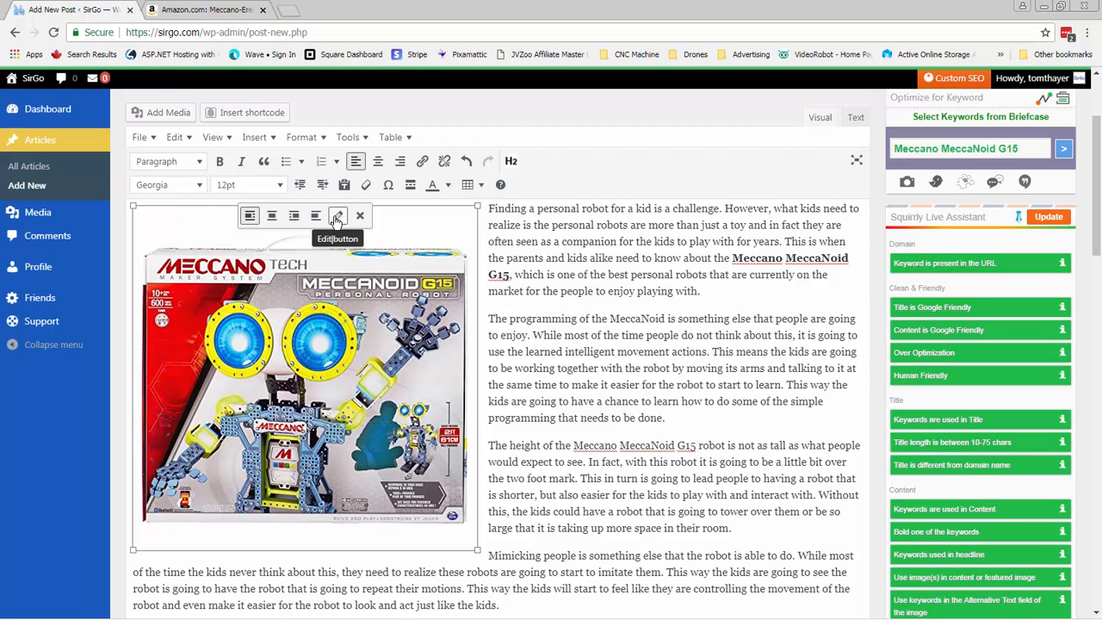
{"action": "left_click", "coordinate": [337, 216]}
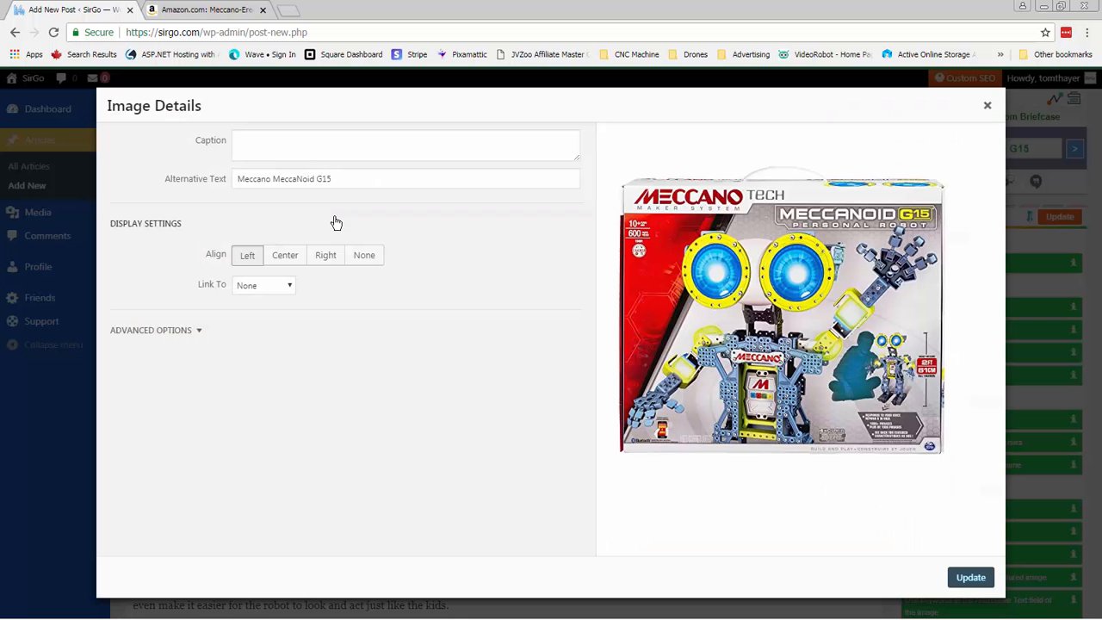
{"action": "left_click", "coordinate": [196, 332]}
{"action": "left_click", "coordinate": [261, 287]}
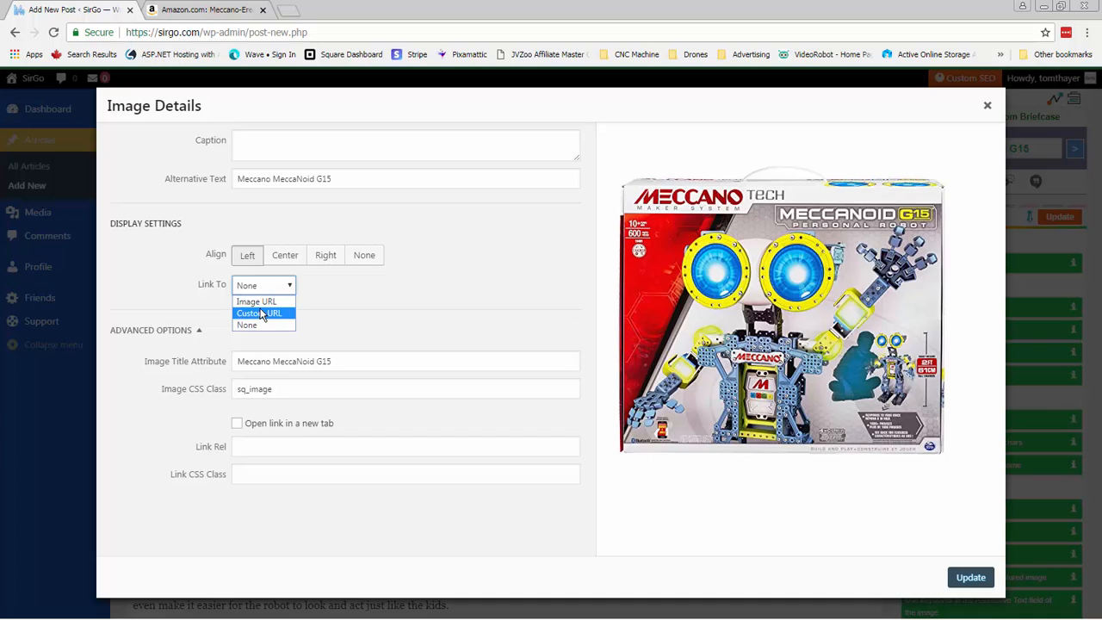
{"action": "left_click", "coordinate": [261, 314]}
{"action": "key", "text": "ctrl+v"}
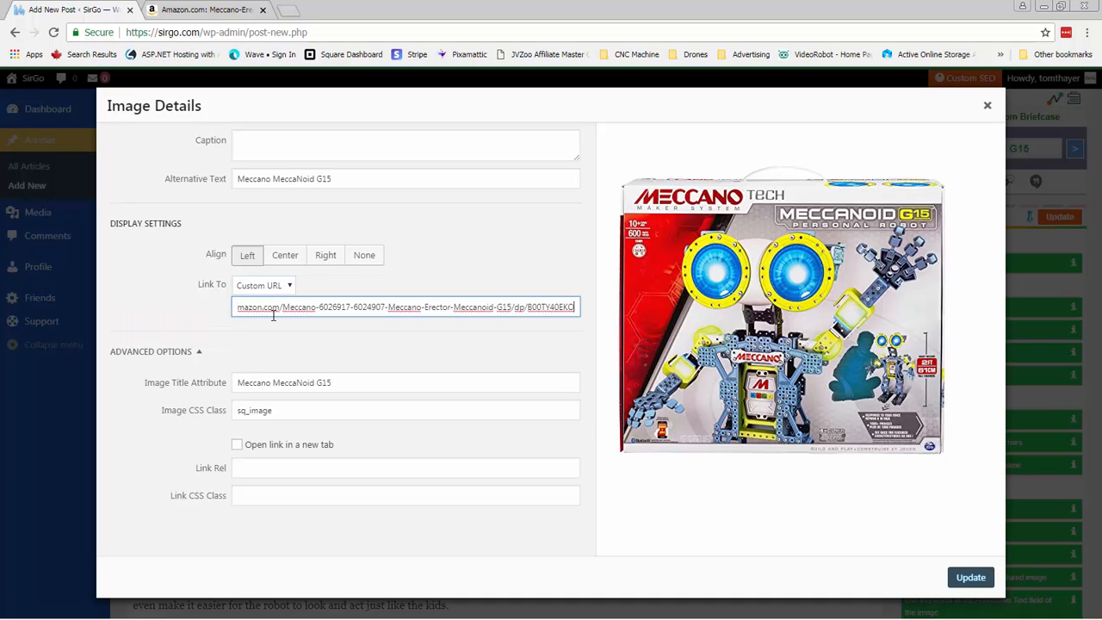
{"action": "left_click", "coordinate": [236, 444]}
{"action": "left_click", "coordinate": [971, 578]}
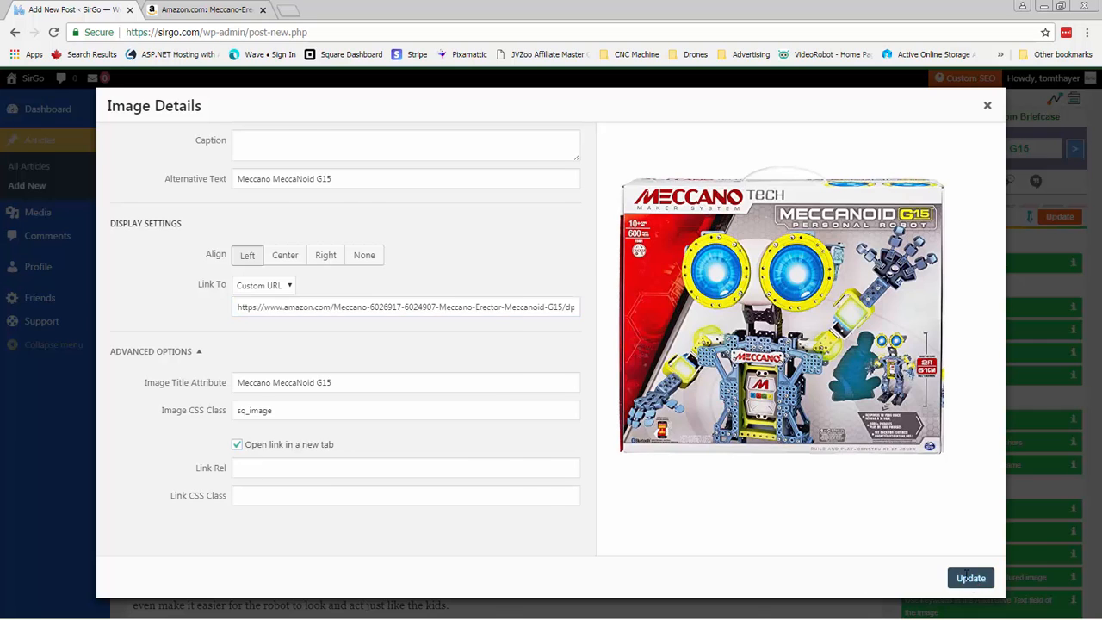
{"action": "left_click", "coordinate": [542, 384]}
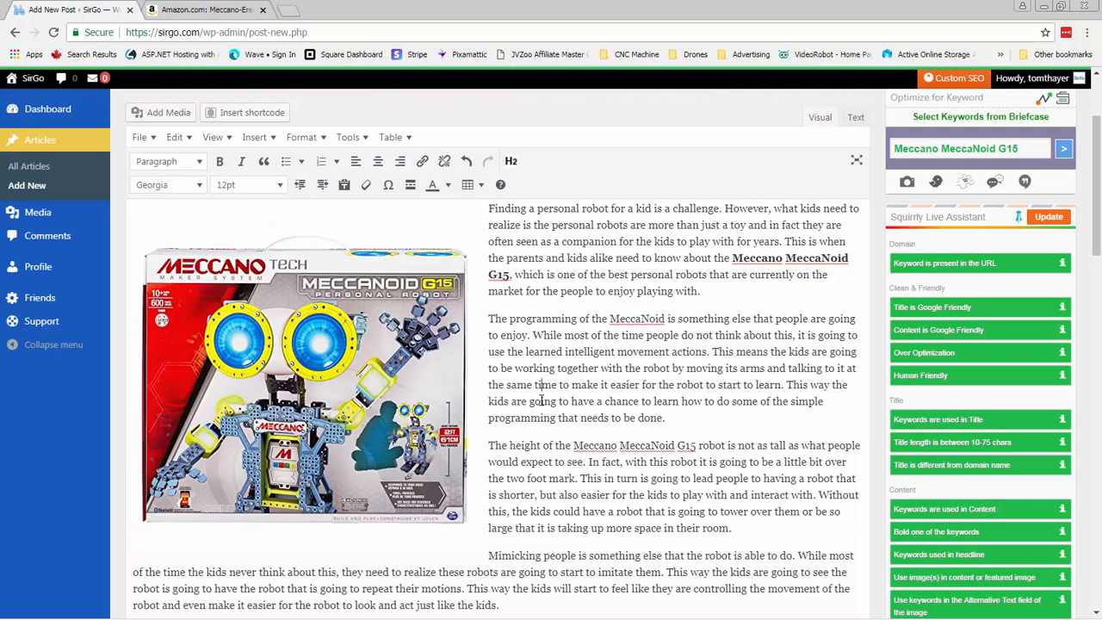
Add an empty line after the article's closing paragraph and start a Button shortcode there.
{"action": "scroll", "coordinate": [519, 476], "scroll_direction": "down", "scroll_amount": 10}
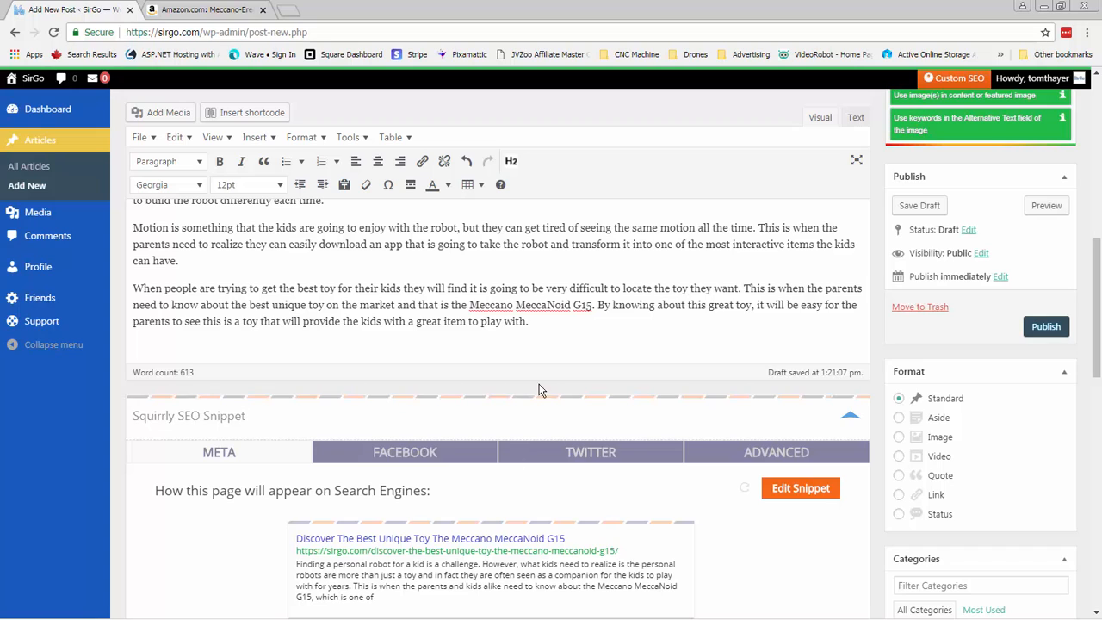
{"action": "left_click", "coordinate": [548, 325]}
{"action": "key", "text": "Return"}
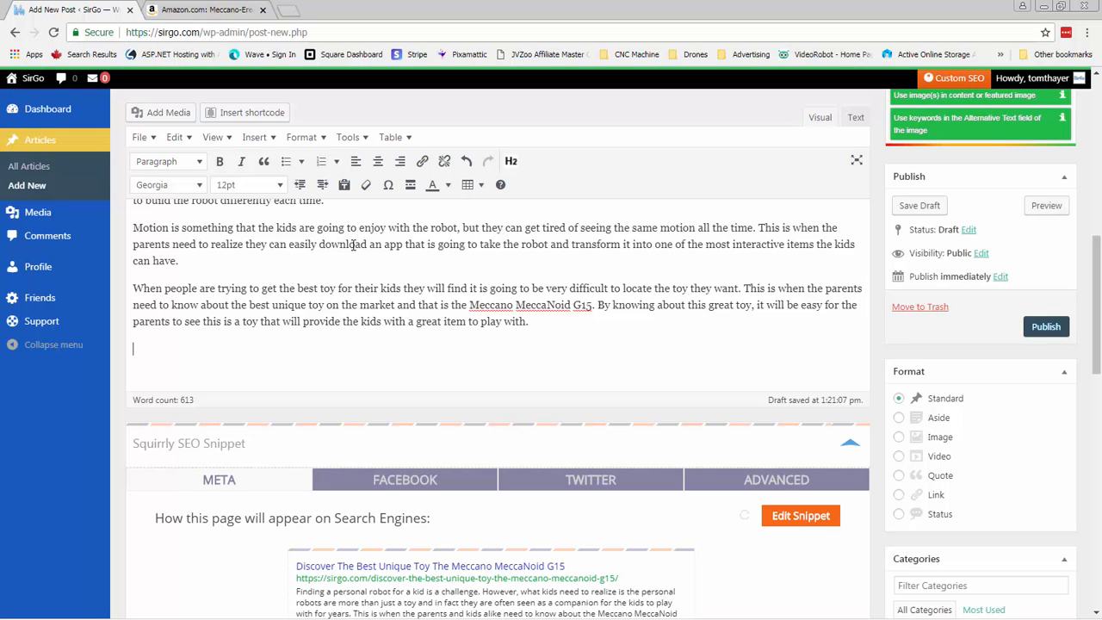
{"action": "left_click", "coordinate": [248, 116]}
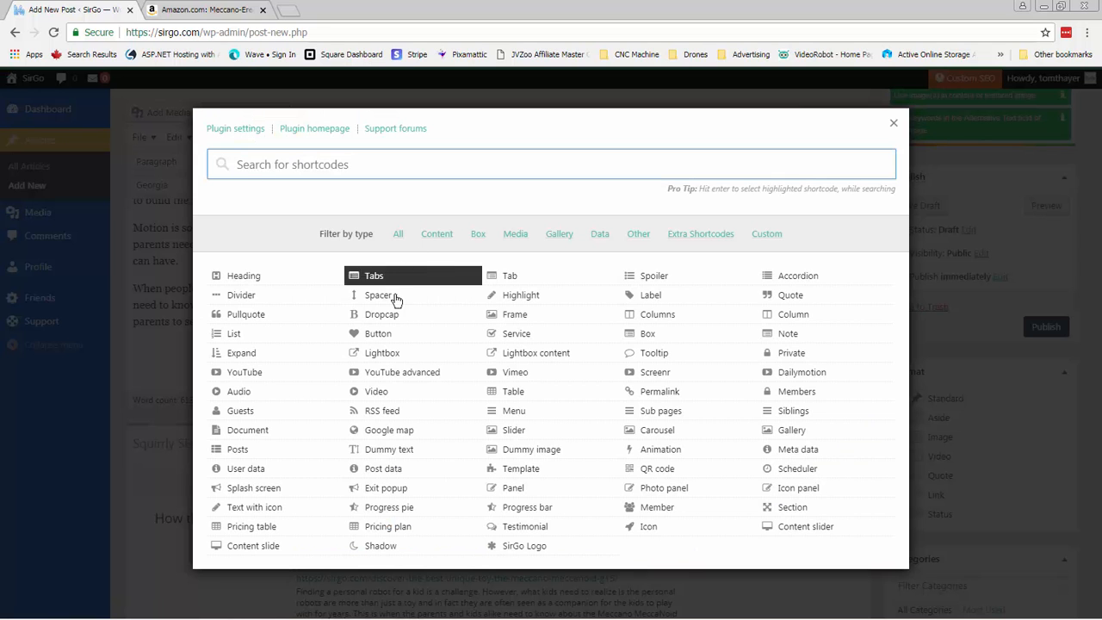
{"action": "left_click", "coordinate": [382, 341]}
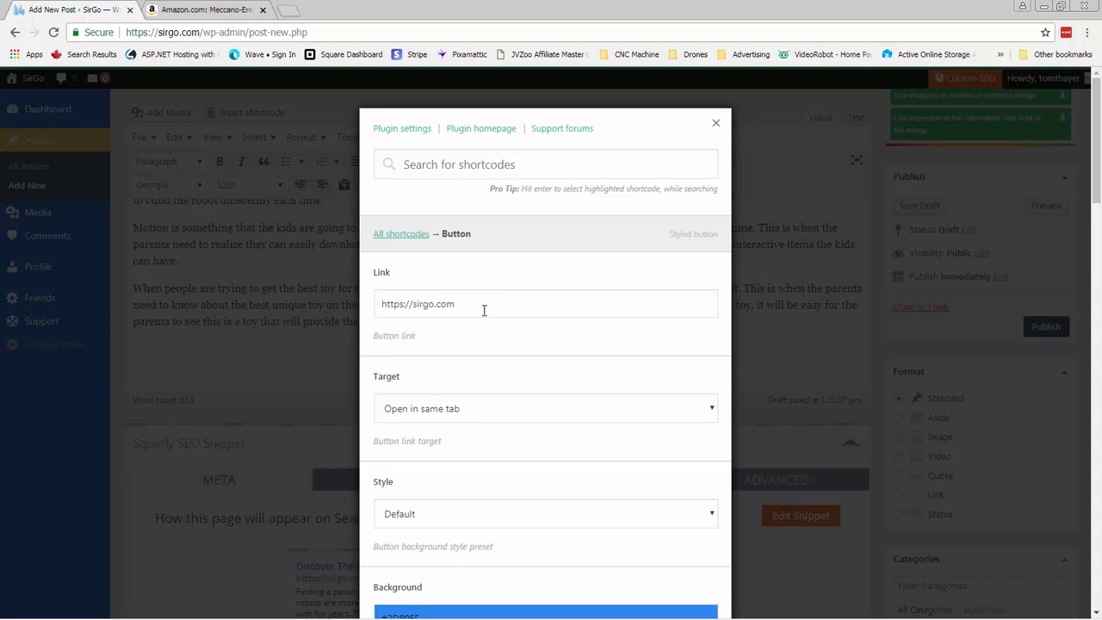
Replace the button's link with the copied Amazon product address ending in "/dp/B00TY40EKO".
{"action": "left_click_drag", "start_coordinate": [482, 304], "coordinate": [332, 308]}
{"action": "key", "text": "ctrl+v"}
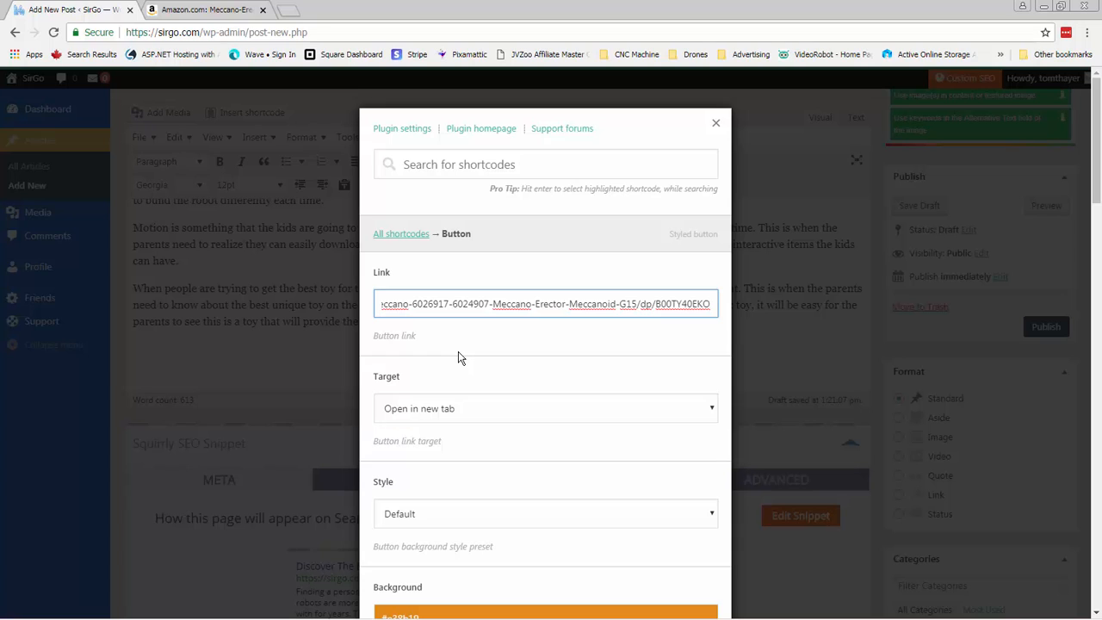
{"action": "key", "text": "Tab"}
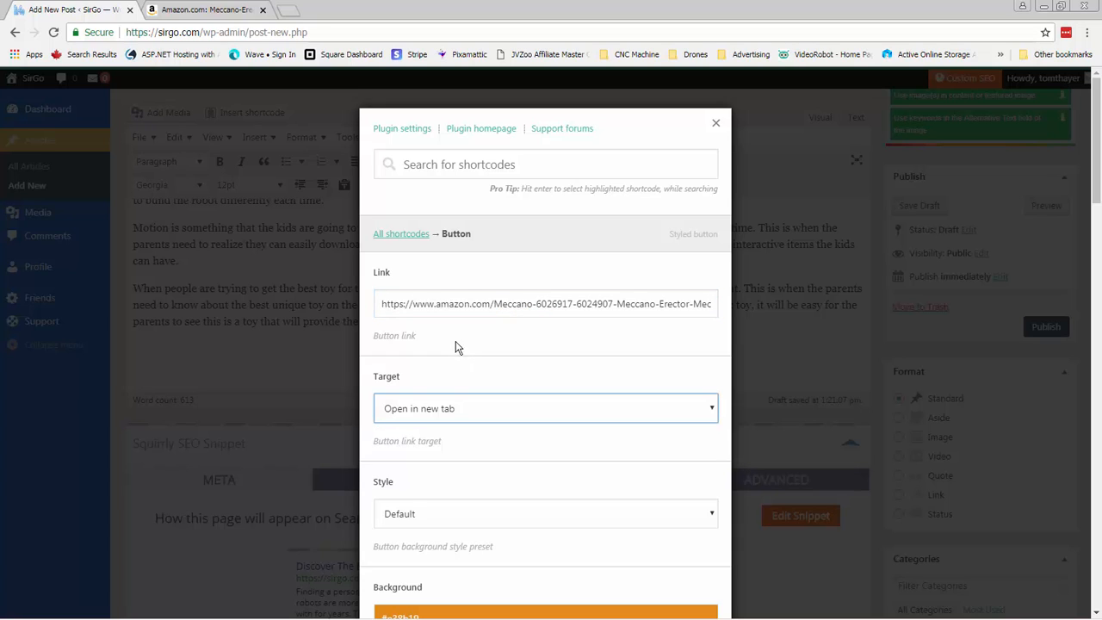
Keep the button's Default style, change its text to "Check out this on Amazon" and insert the shortcode below the article's closing paragraph.
{"action": "scroll", "coordinate": [371, 455], "scroll_direction": "down", "scroll_amount": 2}
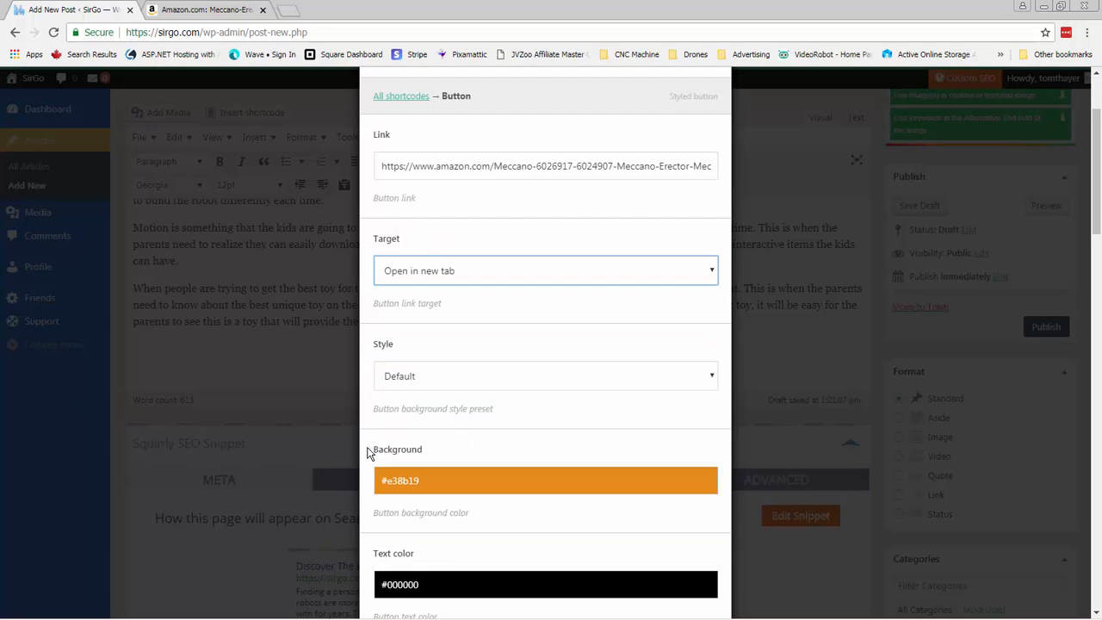
{"action": "left_click", "coordinate": [428, 385]}
{"action": "left_click", "coordinate": [428, 385]}
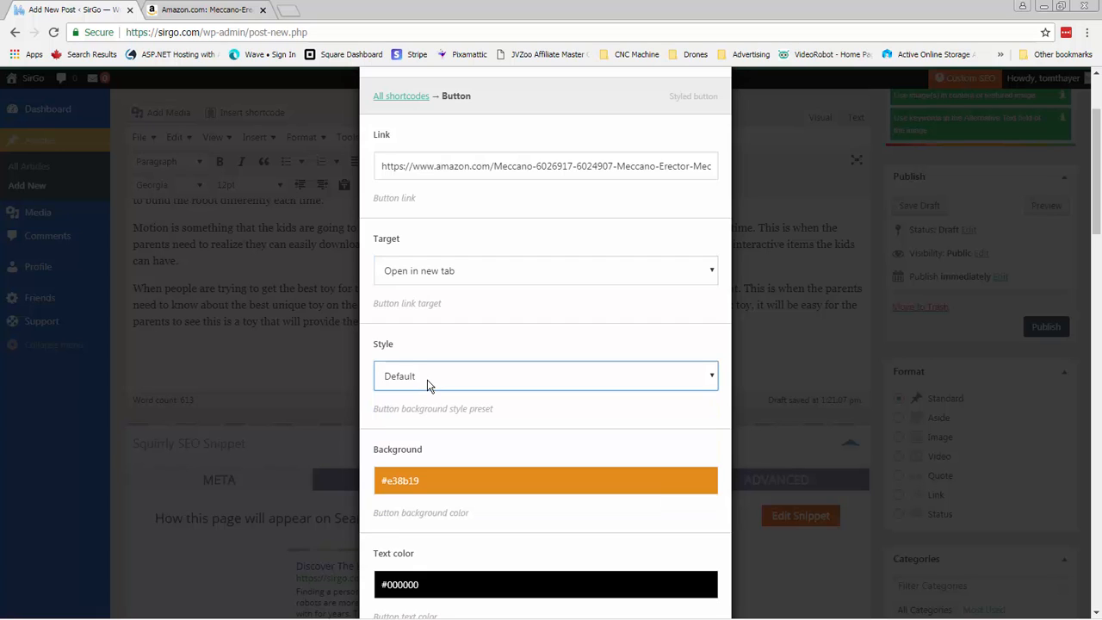
{"action": "scroll", "coordinate": [373, 428], "scroll_direction": "down", "scroll_amount": 2}
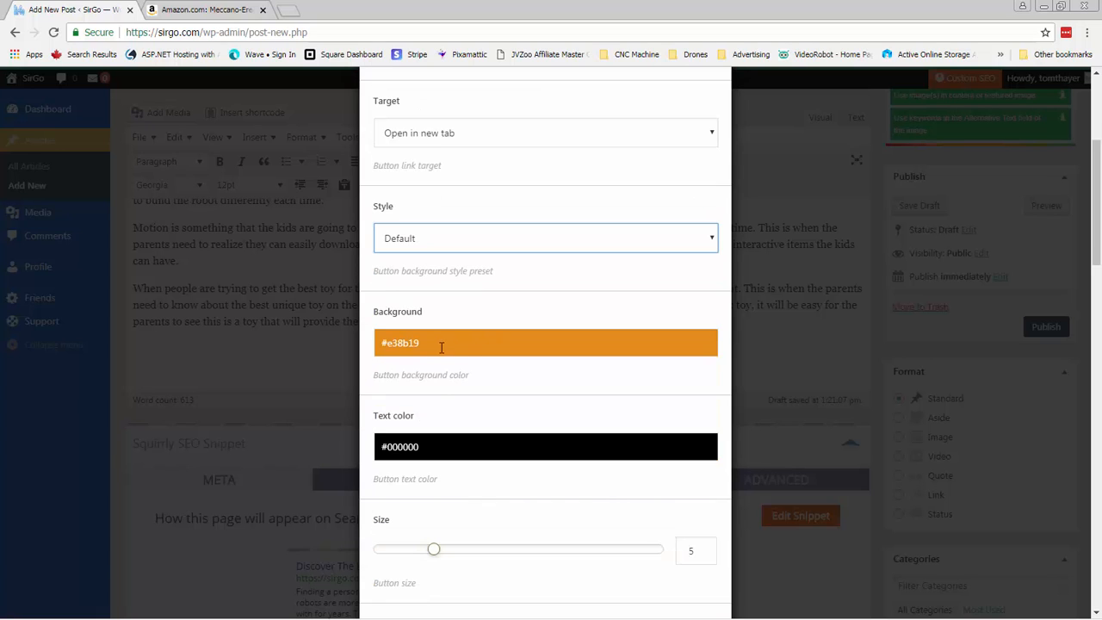
{"action": "scroll", "coordinate": [365, 435], "scroll_direction": "down", "scroll_amount": 5}
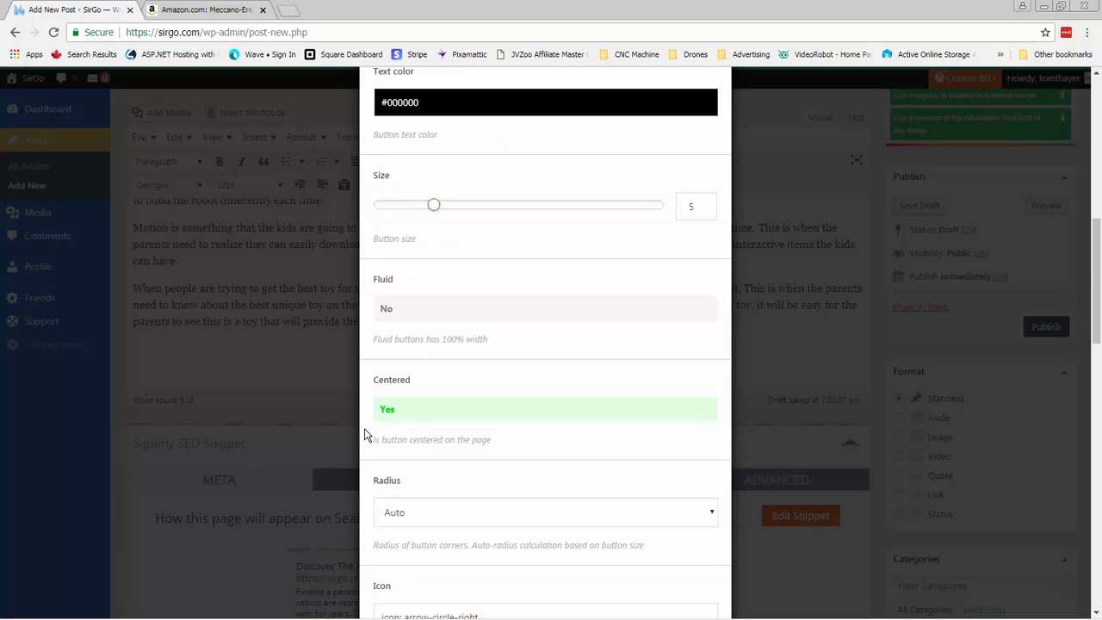
{"action": "scroll", "coordinate": [364, 435], "scroll_direction": "down", "scroll_amount": 9}
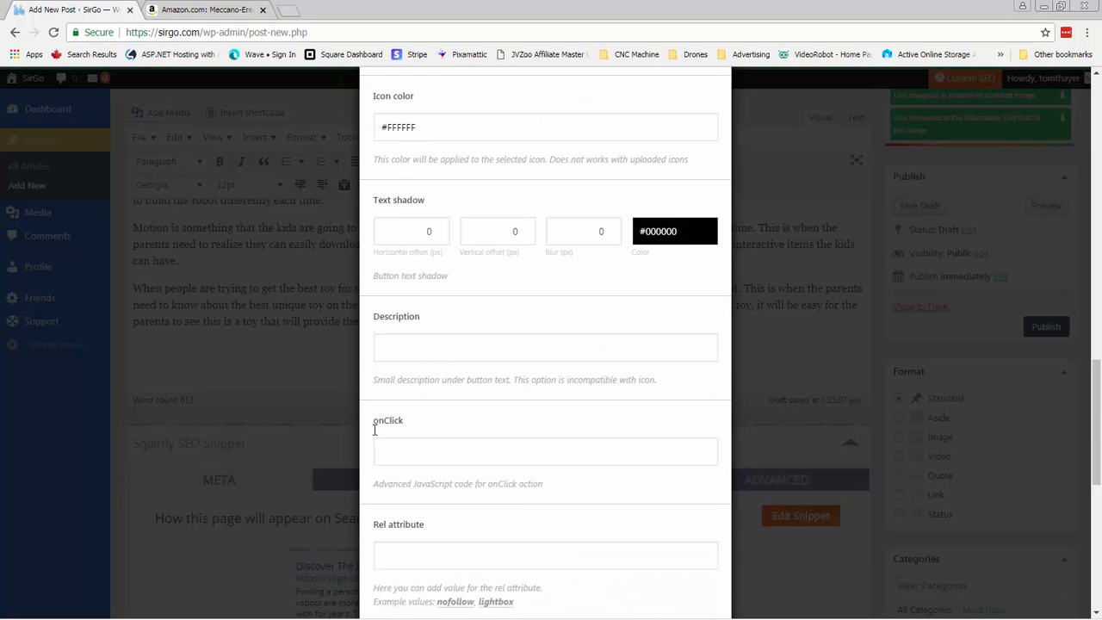
{"action": "scroll", "coordinate": [375, 430], "scroll_direction": "down", "scroll_amount": 7}
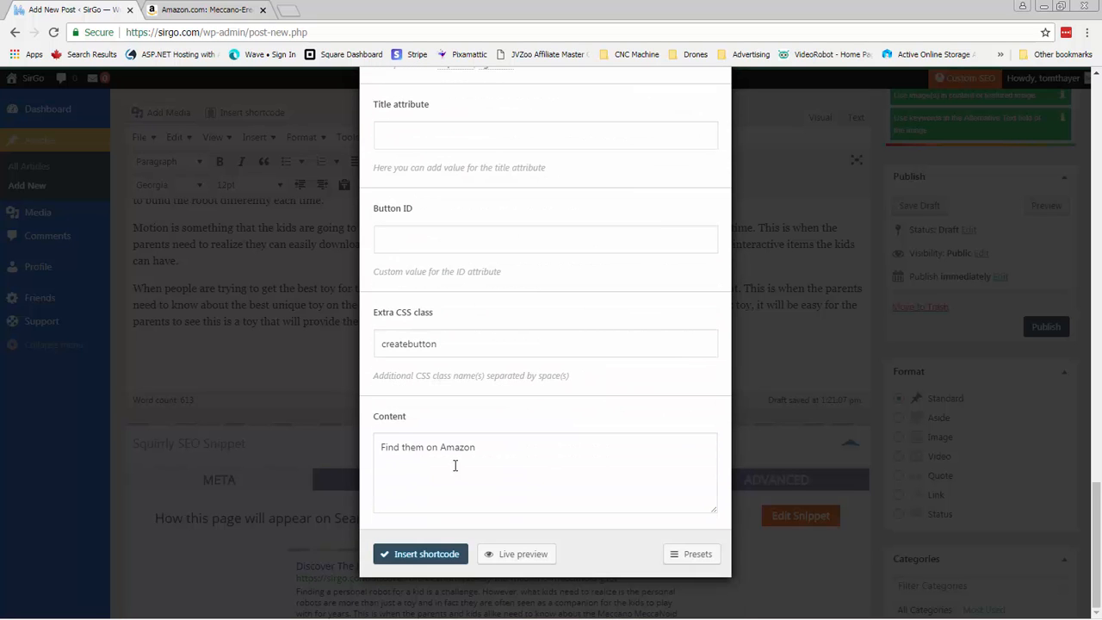
{"action": "left_click_drag", "start_coordinate": [379, 446], "coordinate": [428, 447]}
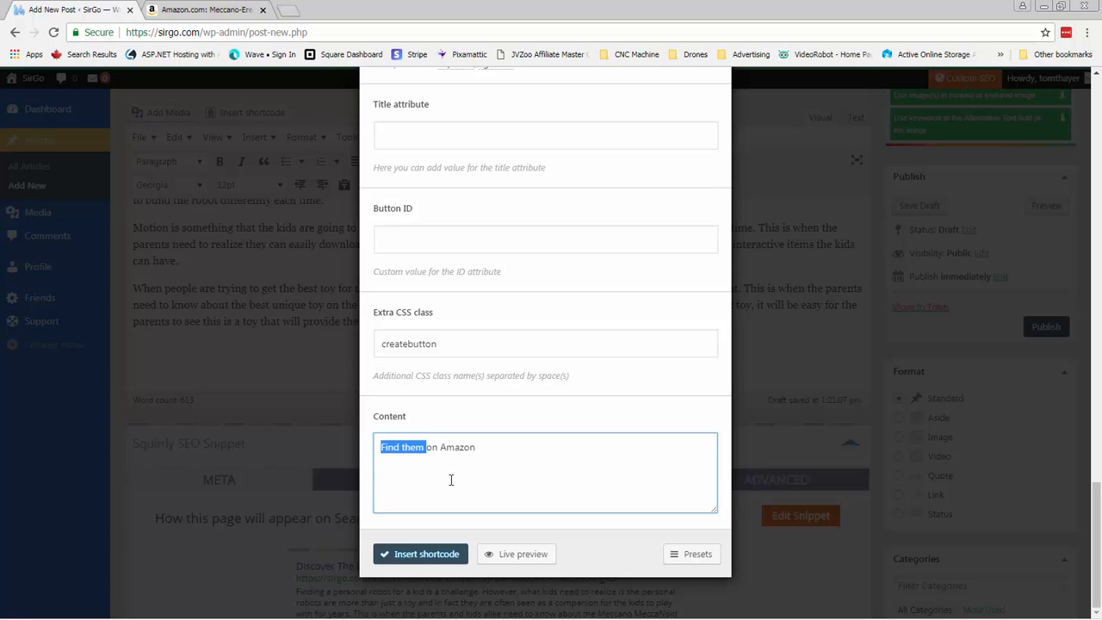
{"action": "type", "text": "Check out "}
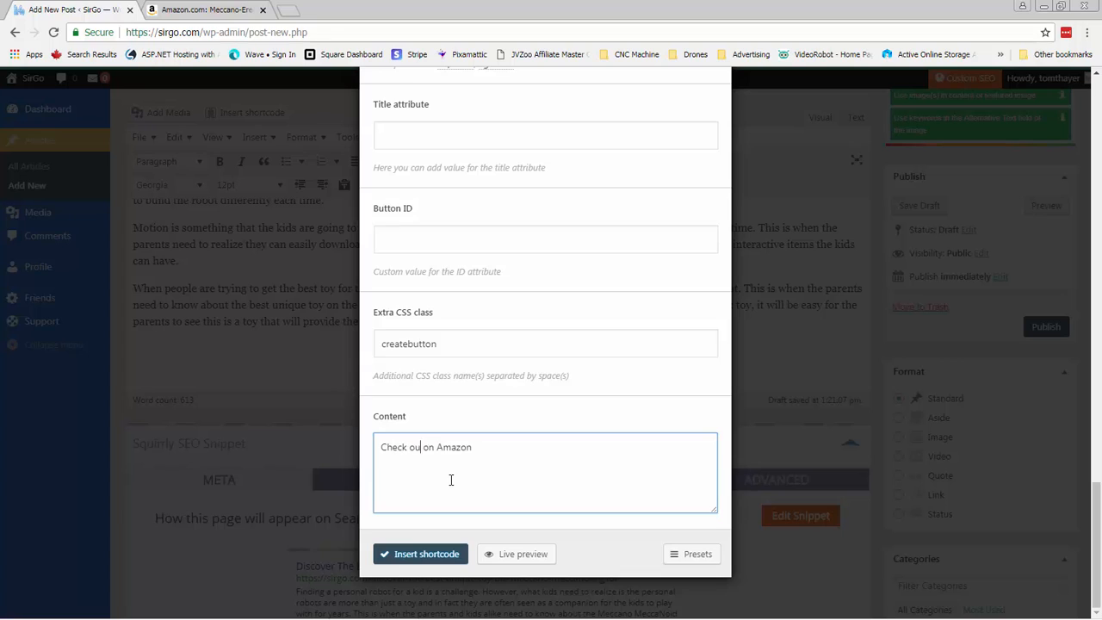
{"action": "type", "text": "this"}
{"action": "left_click", "coordinate": [443, 556]}
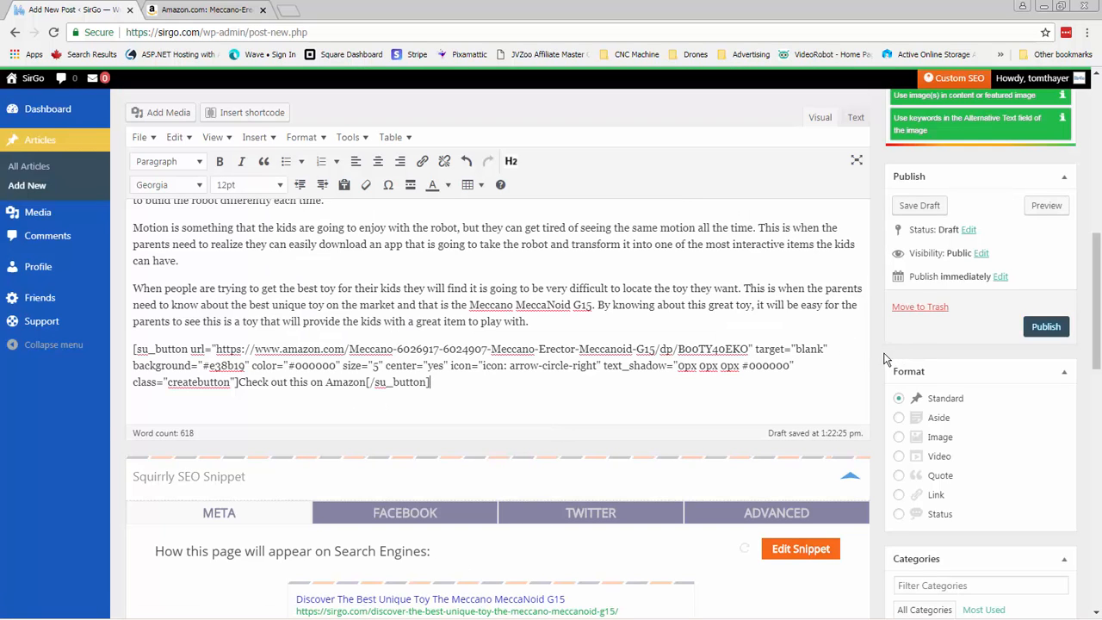
Preview the draft article, examine its heading, linked robot image and content down the page, and close the preview.
{"action": "left_click", "coordinate": [1046, 207]}
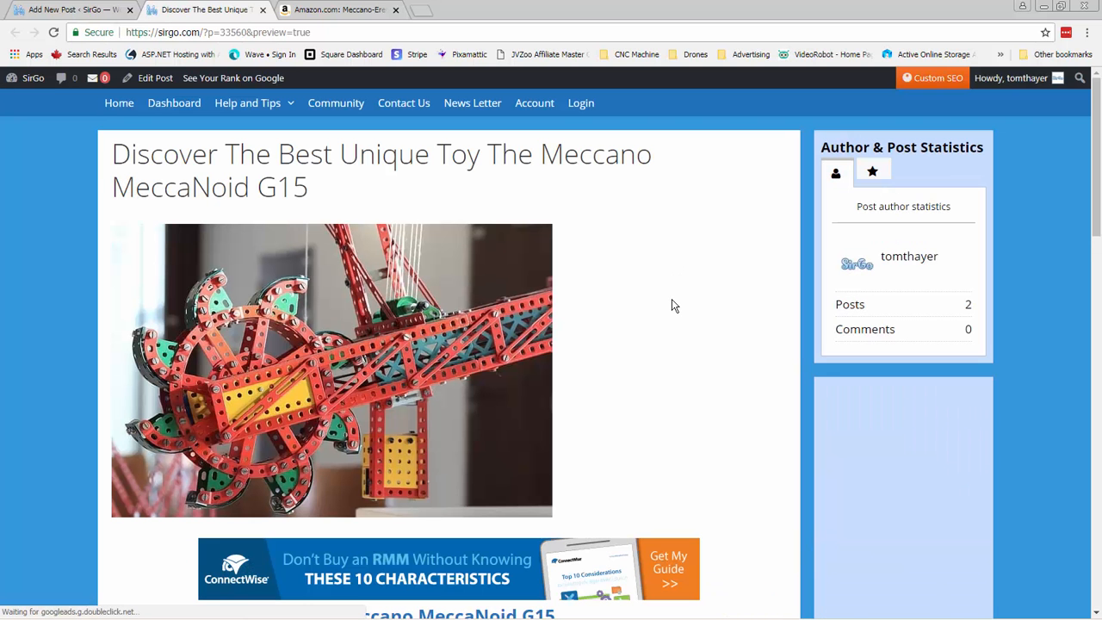
{"action": "scroll", "coordinate": [675, 302], "scroll_direction": "down", "scroll_amount": 2}
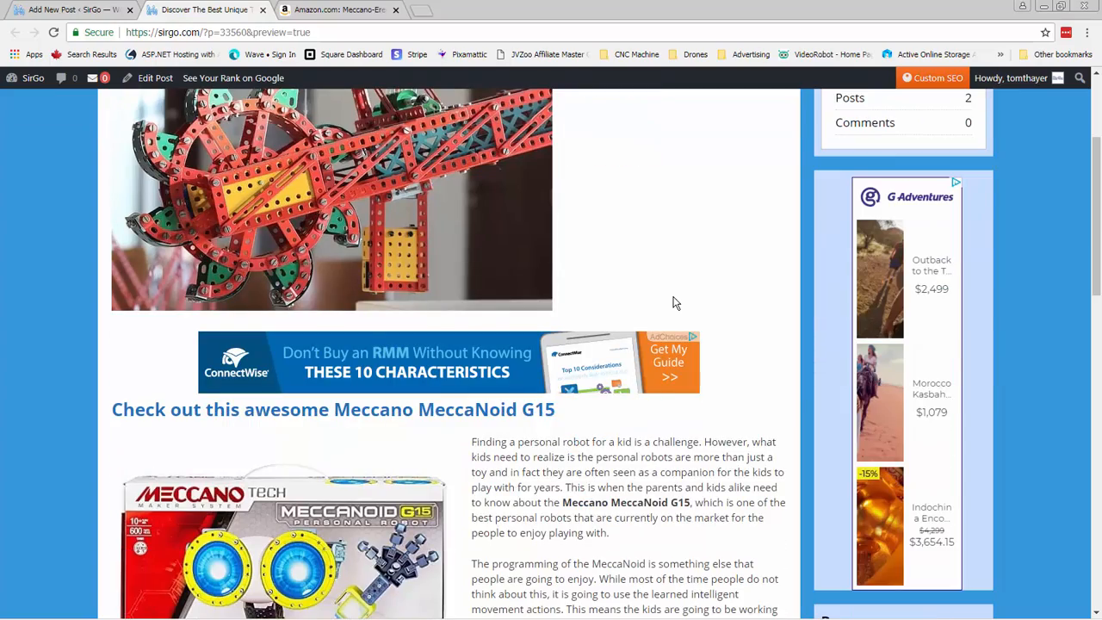
{"action": "scroll", "coordinate": [675, 303], "scroll_direction": "down", "scroll_amount": 1}
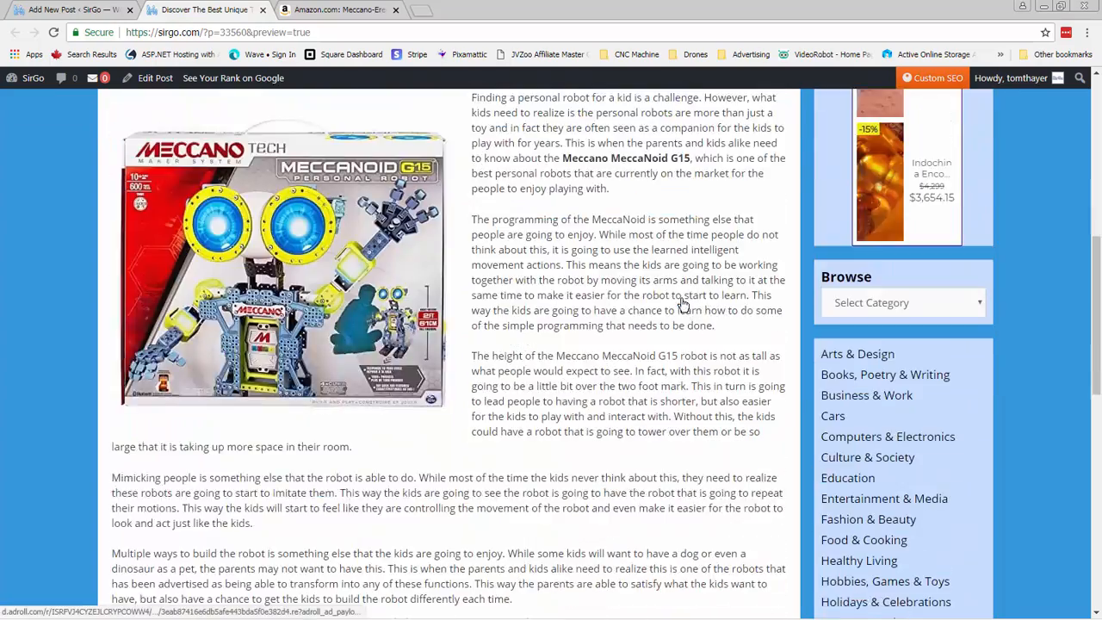
{"action": "scroll", "coordinate": [681, 303], "scroll_direction": "down", "scroll_amount": 3}
{"action": "scroll", "coordinate": [681, 302], "scroll_direction": "down", "scroll_amount": 5}
{"action": "scroll", "coordinate": [681, 303], "scroll_direction": "up", "scroll_amount": 6}
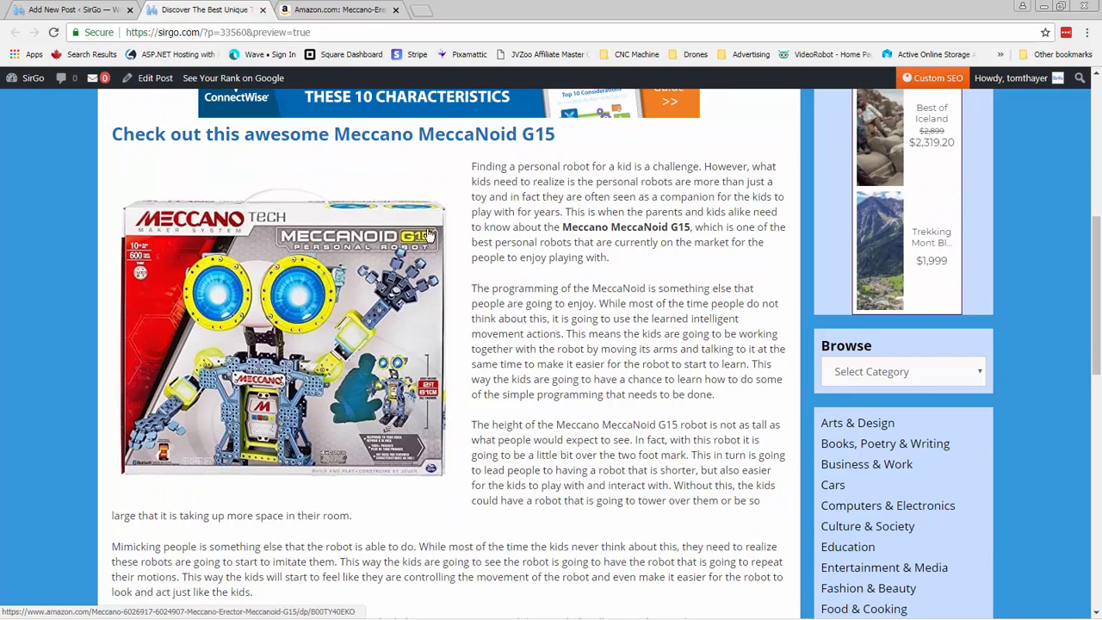
{"action": "left_click", "coordinate": [263, 10]}
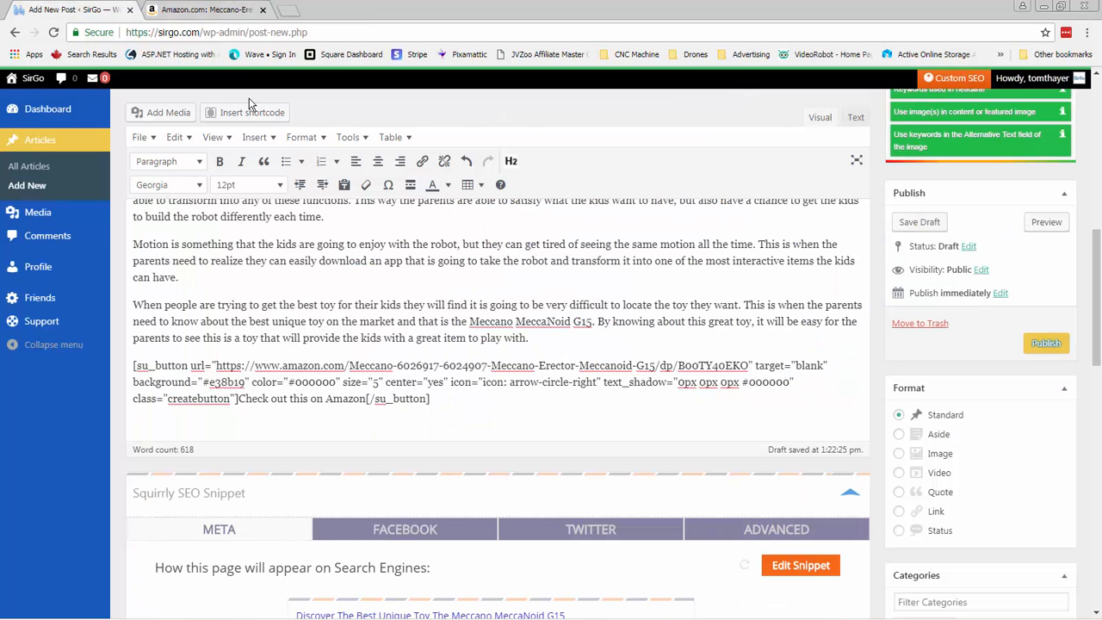
Publish the Meccano MeccaNoid G15 article and look over the published post in the editor.
{"action": "left_click", "coordinate": [1048, 344]}
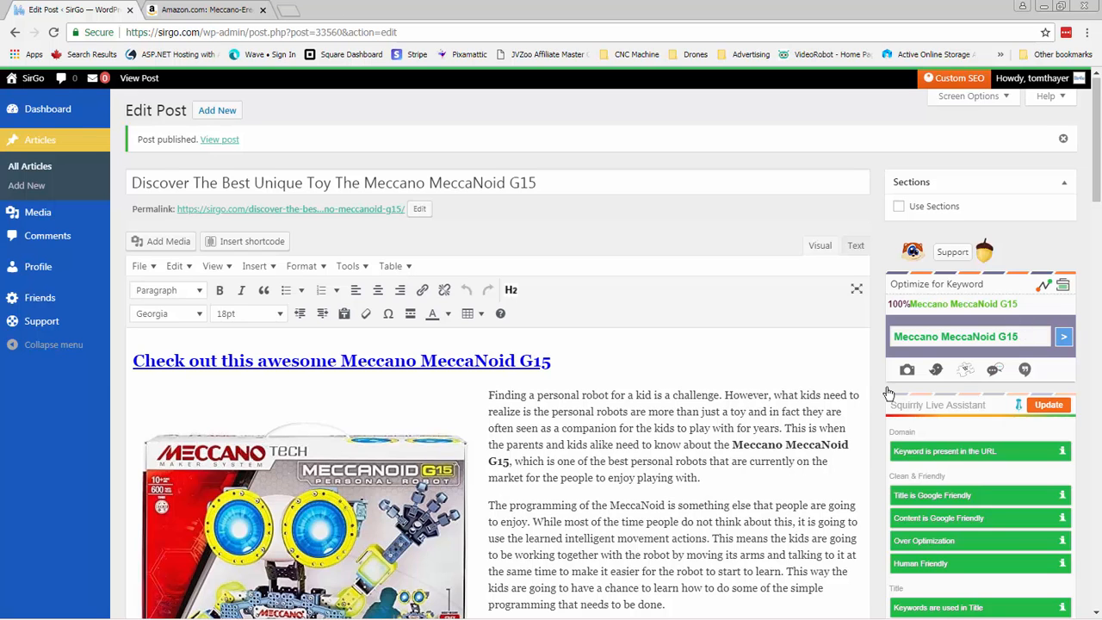
{"action": "scroll", "coordinate": [874, 439], "scroll_direction": "down", "scroll_amount": 5}
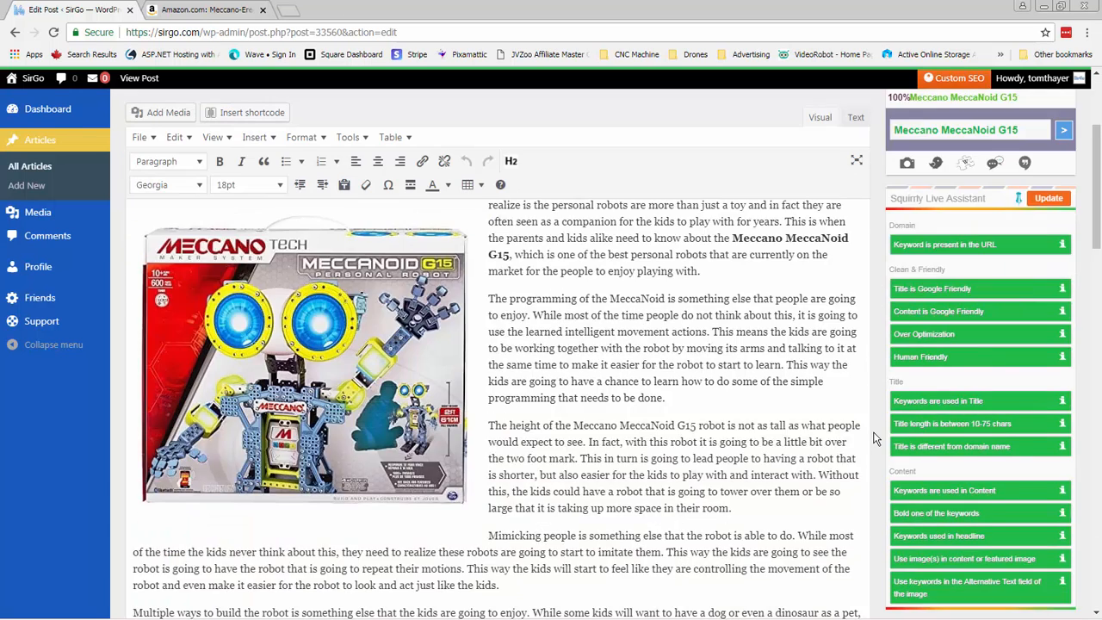